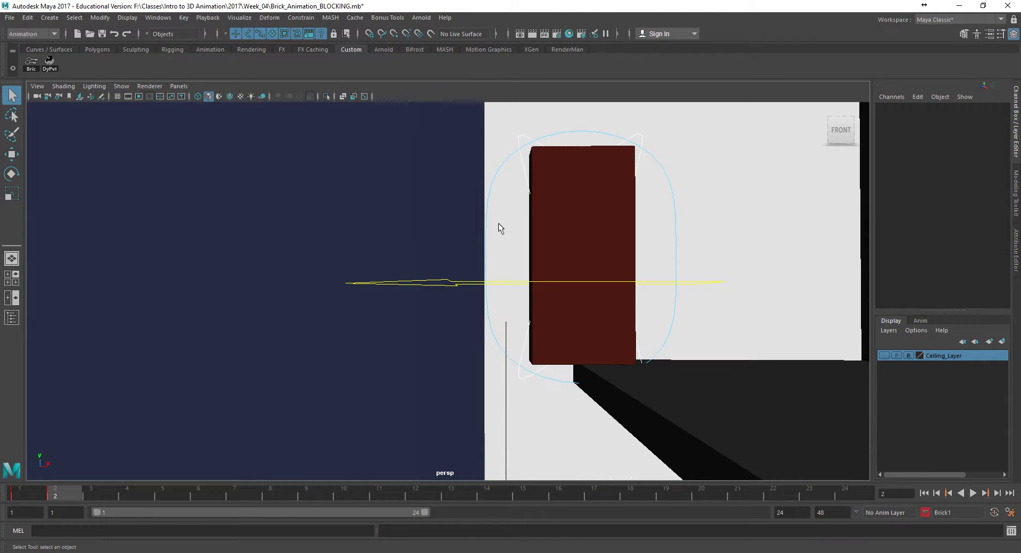
Undo the last change, move to frame 3 and run the DyPvt script on the brick rig.
left_click_drag(545, 292, 578, 314, "alt")
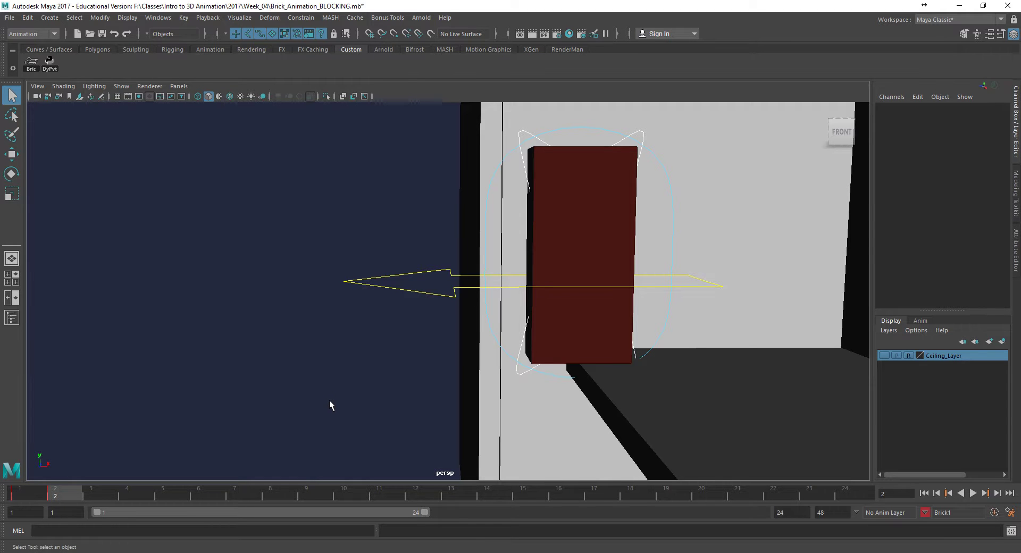
key("ctrl+z")
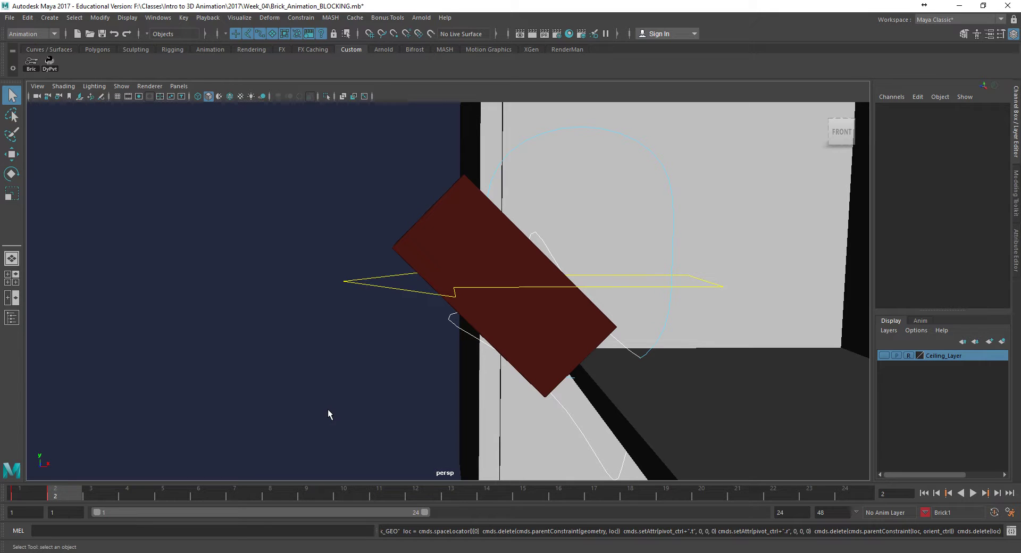
left_click(94, 490)
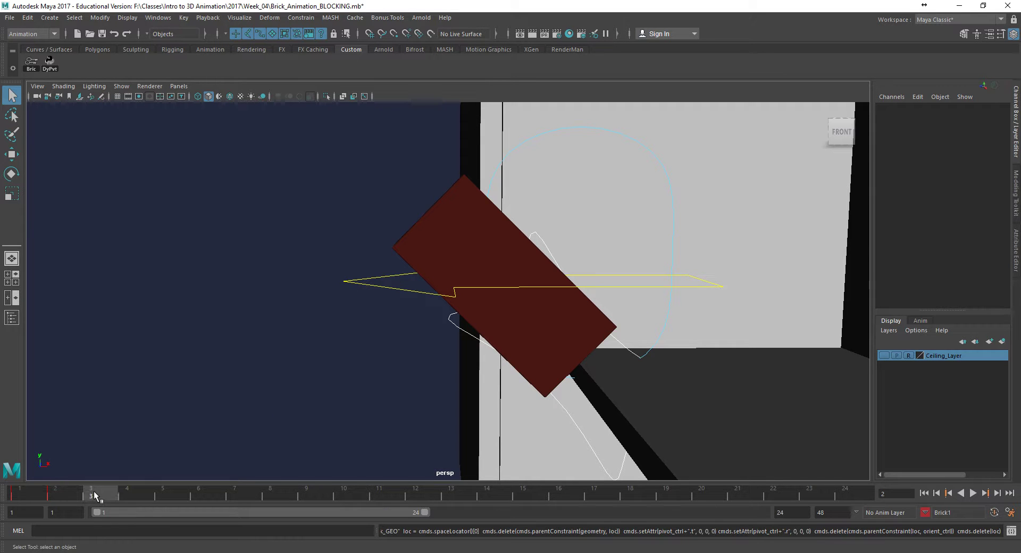
left_click(49, 62)
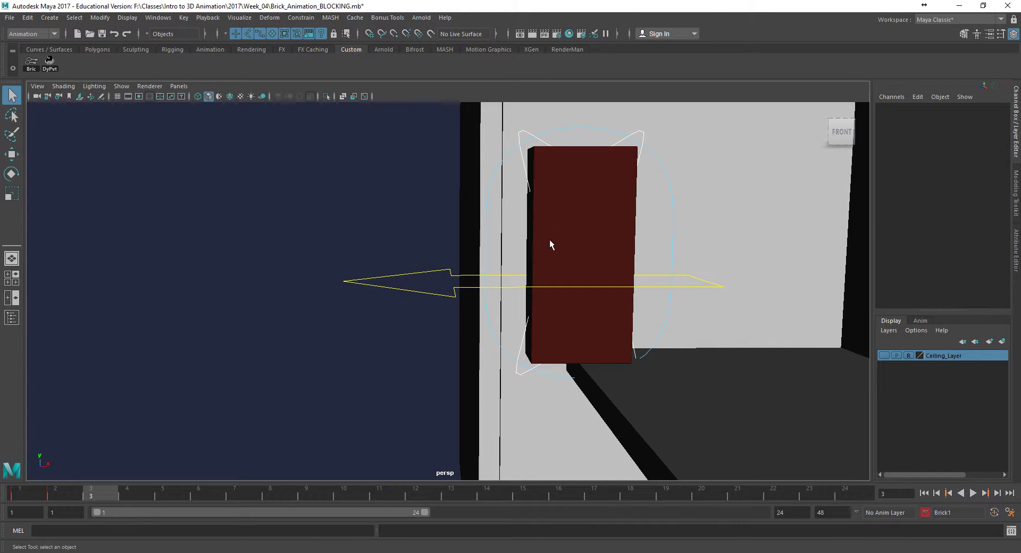
Move the brick down and away from the shelf at frame 3 with its translate control, to about Translate Y 11.28 and Z -2.47.
left_click(456, 289)
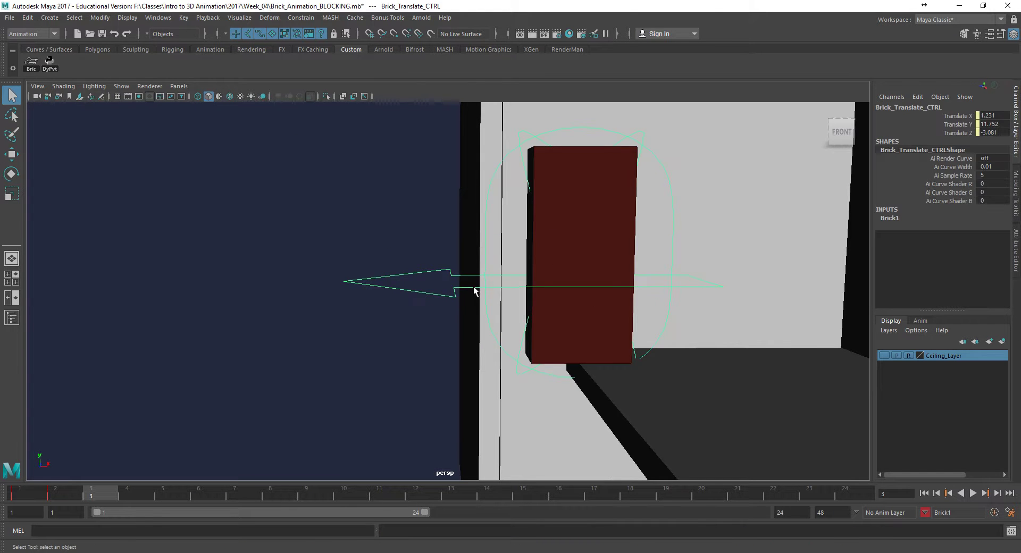
key("w")
left_click_drag(629, 282, 520, 275)
left_click_drag(467, 229, 455, 318)
middle_click_drag(462, 318, 469, 247, "alt")
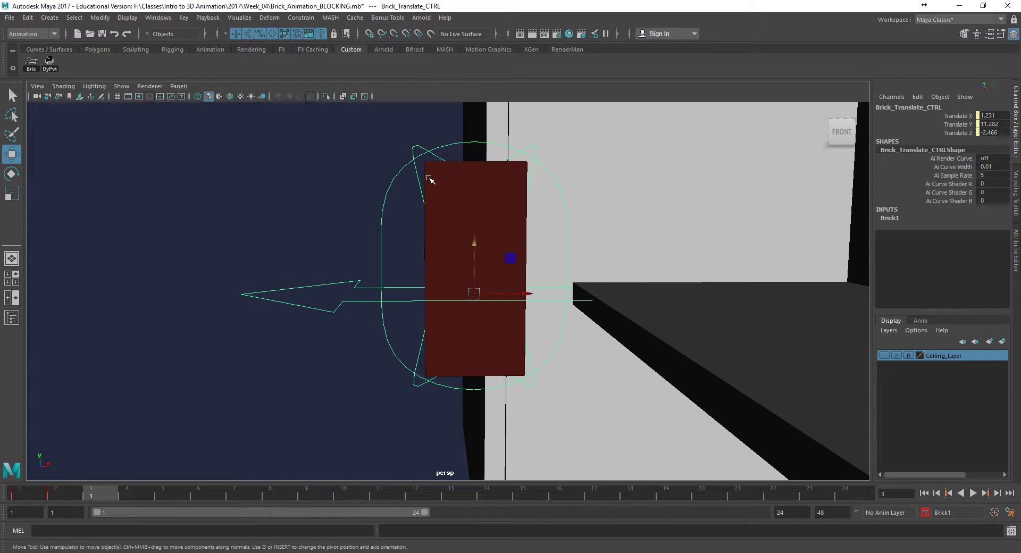
Rotate the brick's pivot control to about 61 degrees in Y at frame 3.
left_click(390, 205)
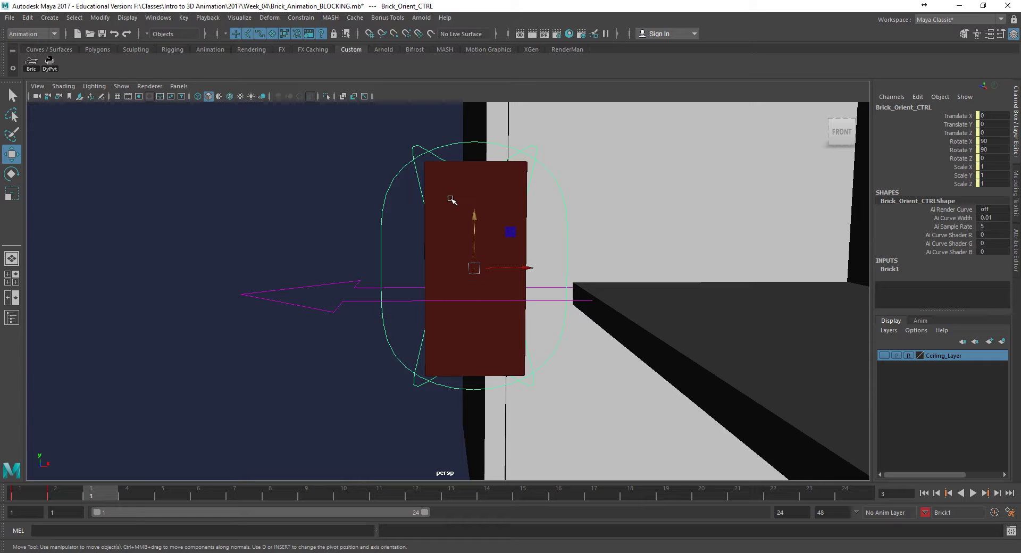
left_click(418, 175)
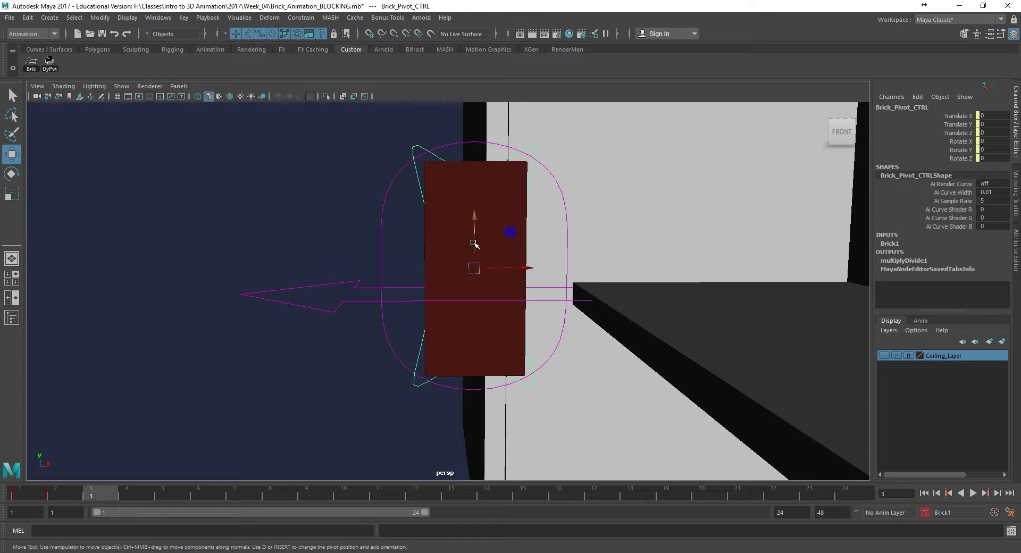
key("e")
mouse_move(508, 234)
right_mouse_down()
mouse_move(468, 237)
mouse_move(503, 234)
right_mouse_up()
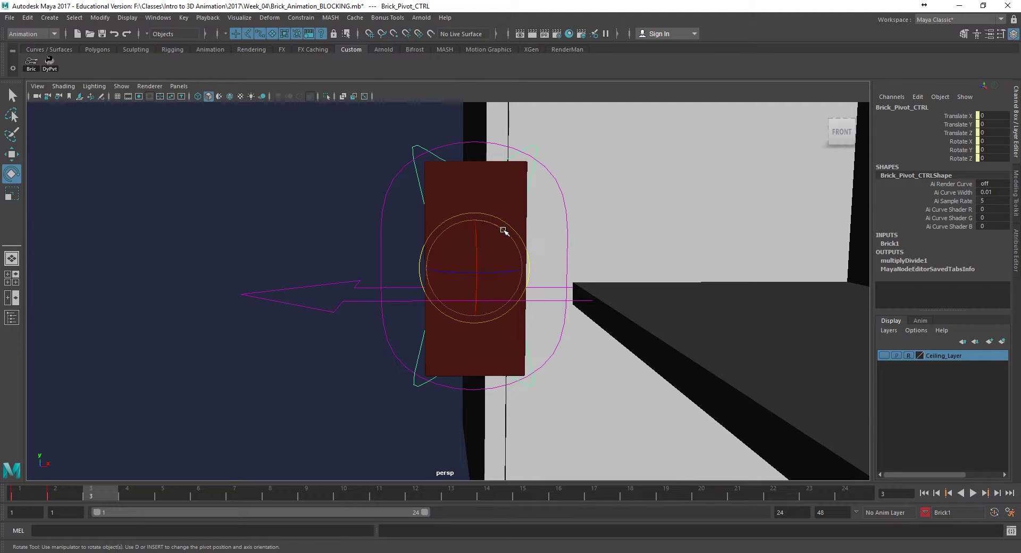
left_click_drag(503, 230, 457, 230)
Reposition the tilted brick with its translate control to about Translate Y 11.14 and Z -2.30.
left_click(364, 302)
key("w")
left_click_drag(468, 292, 444, 319)
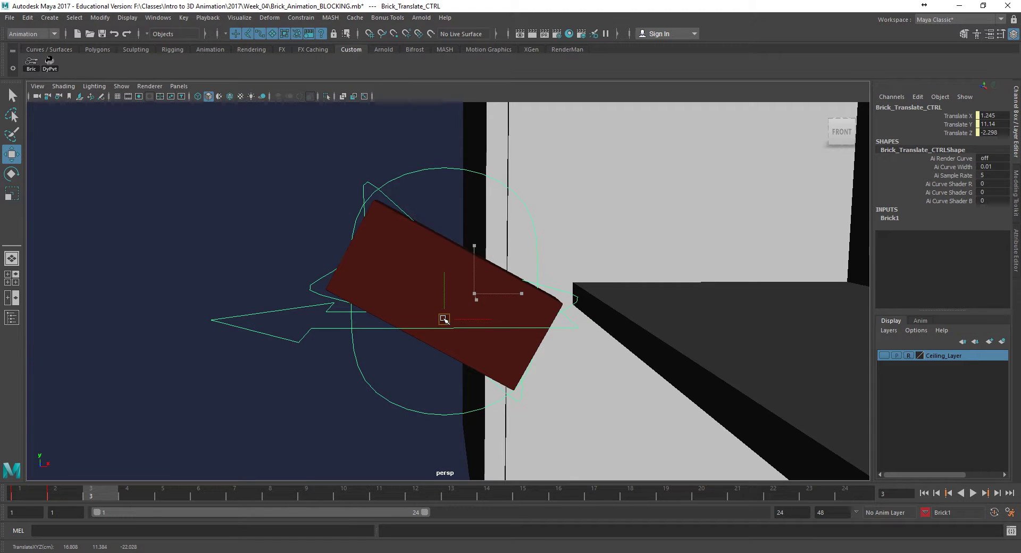
middle_click_drag(442, 319, 442, 270, "alt")
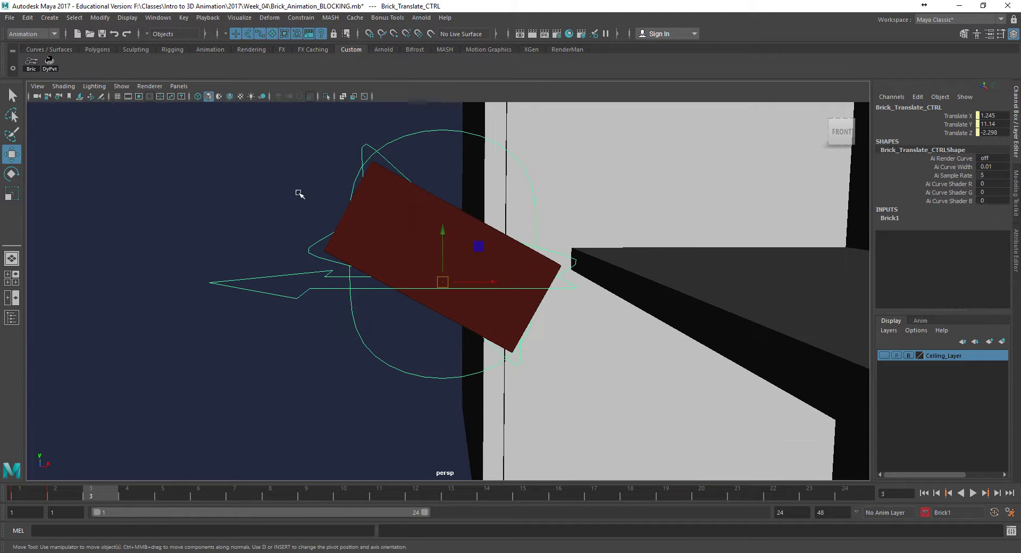
Select all of the brick's controls, key them at frame 3 and turn on automatic keyframing.
left_click(30, 63)
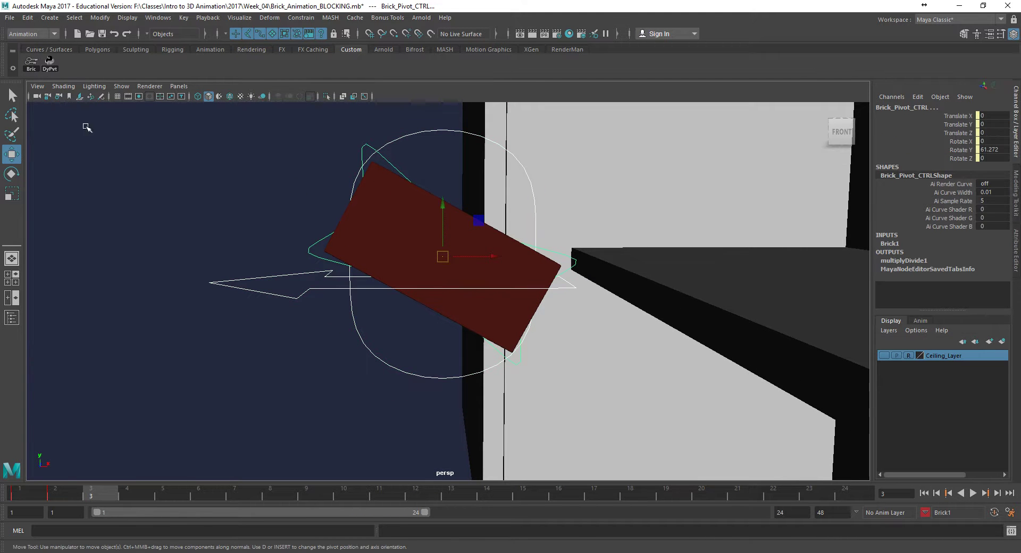
left_click(994, 512)
Play and scrub the animation around frames 2 and 3 to review the brick's fall from different angles.
left_click(65, 497)
key("alt+v")
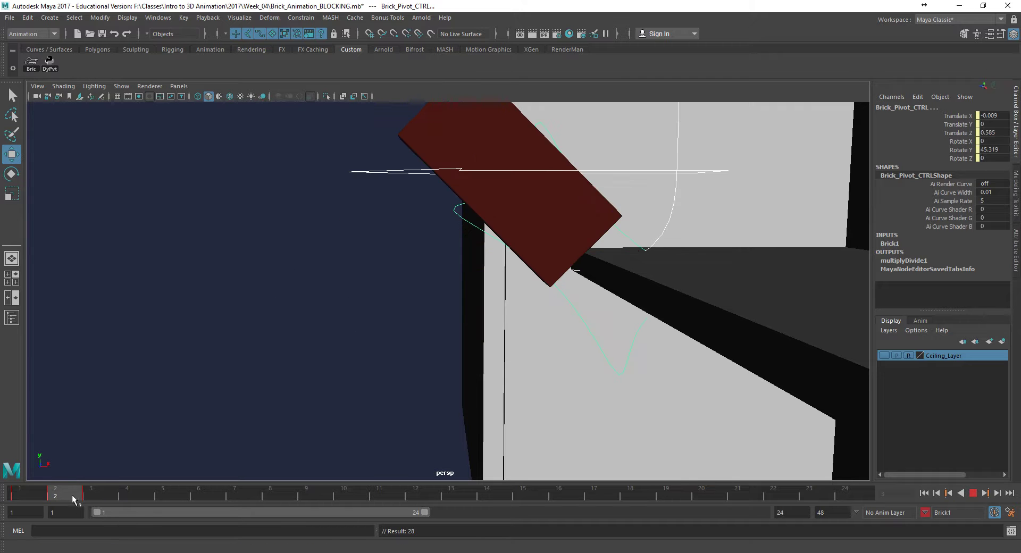
mouse_move(95, 495)
left_mouse_down()
mouse_move(72, 494)
mouse_move(100, 495)
left_mouse_up()
key("alt+v")
left_click_drag(298, 423, 312, 416, "alt")
mouse_move(92, 494)
left_mouse_down()
mouse_move(59, 495)
mouse_move(91, 494)
left_mouse_up()
left_click_drag(276, 421, 292, 409, "alt")
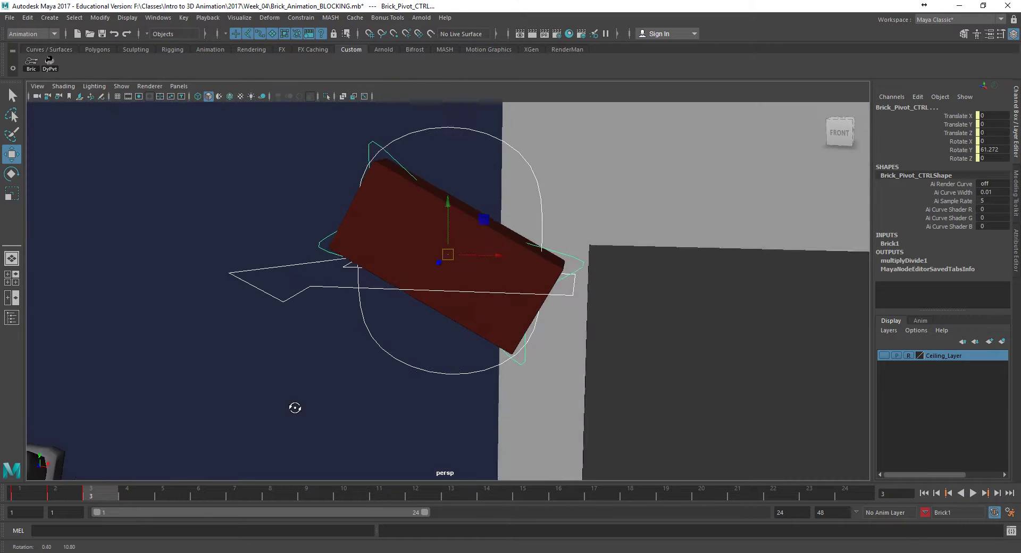
mouse_move(91, 494)
left_mouse_down()
mouse_move(62, 495)
mouse_move(89, 496)
left_mouse_up()
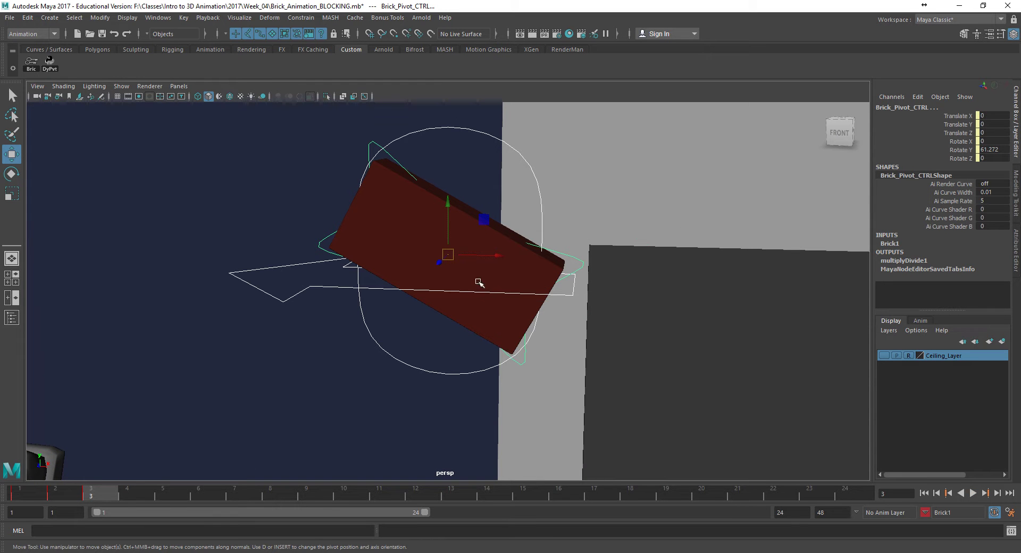
Undo the trial move of the selected controls and lower only the translate control to about Translate Y 11.06 at frame 3.
left_click_drag(453, 232, 447, 234)
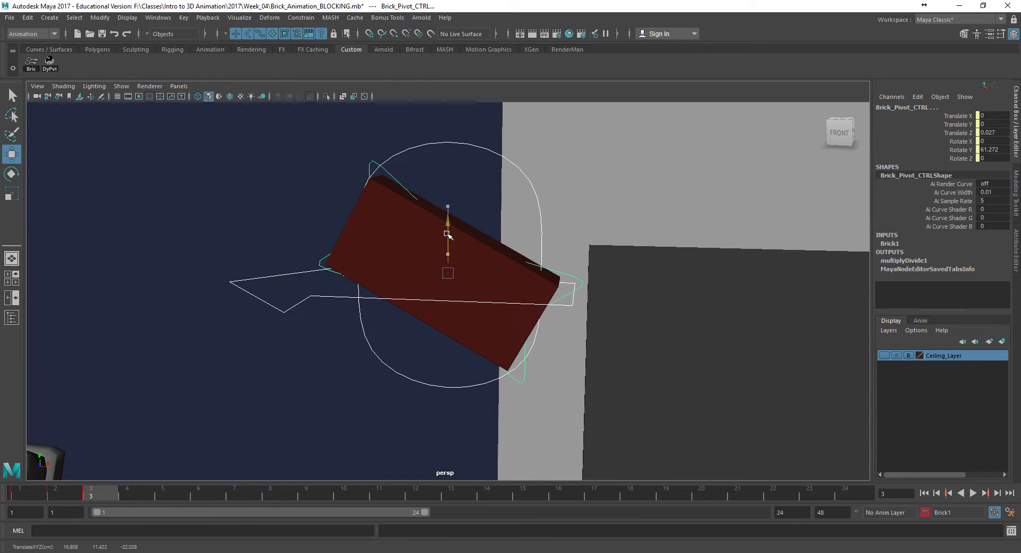
key("ctrl+z")
left_click(330, 287)
left_click_drag(446, 230, 446, 244)
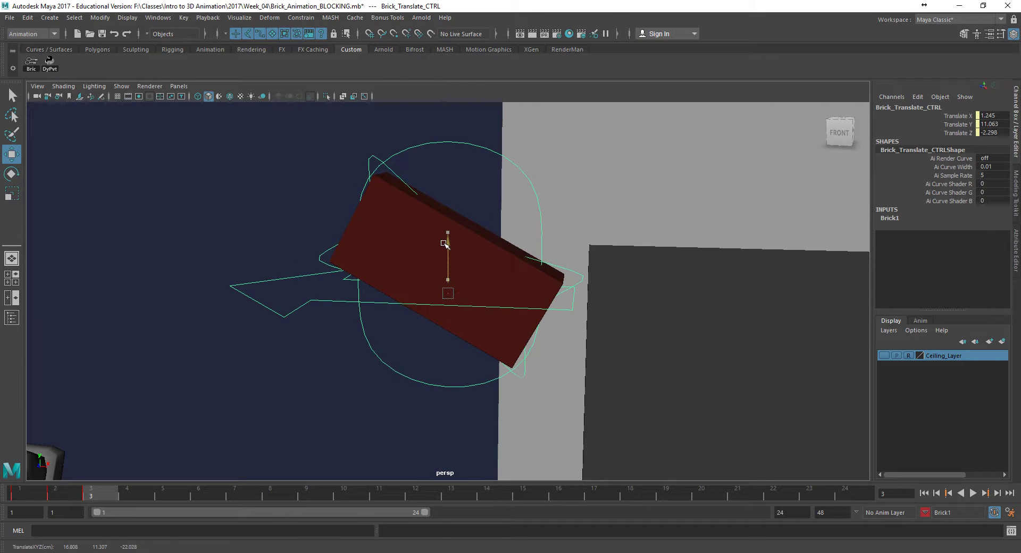
Rotate the brick's pivot control to about 67 degrees in Y at frame 3 and reselect all of its controls.
left_click(568, 270)
key("e")
left_click_drag(492, 246, 485, 239)
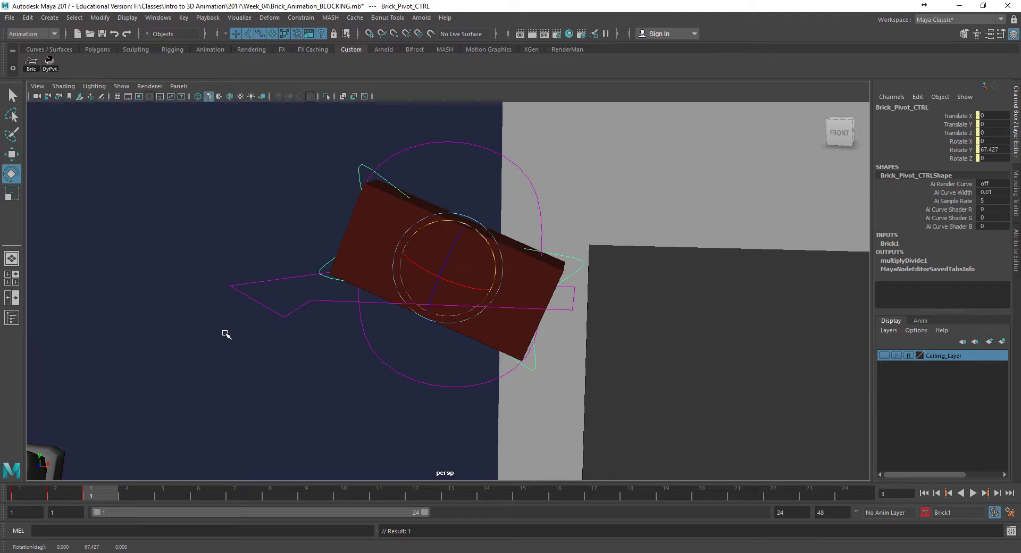
left_click(27, 65)
At frame 4, lower the brick with its translate control to about Translate Y 4.6, just above the drawer cabinet.
left_click_drag(313, 399, 339, 404, "alt")
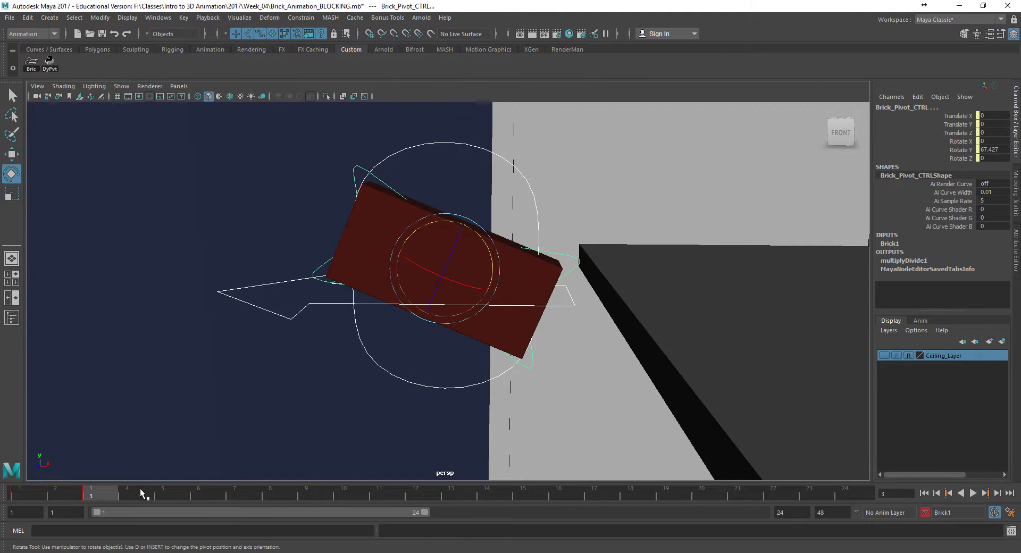
left_click_drag(297, 424, 351, 360, "alt")
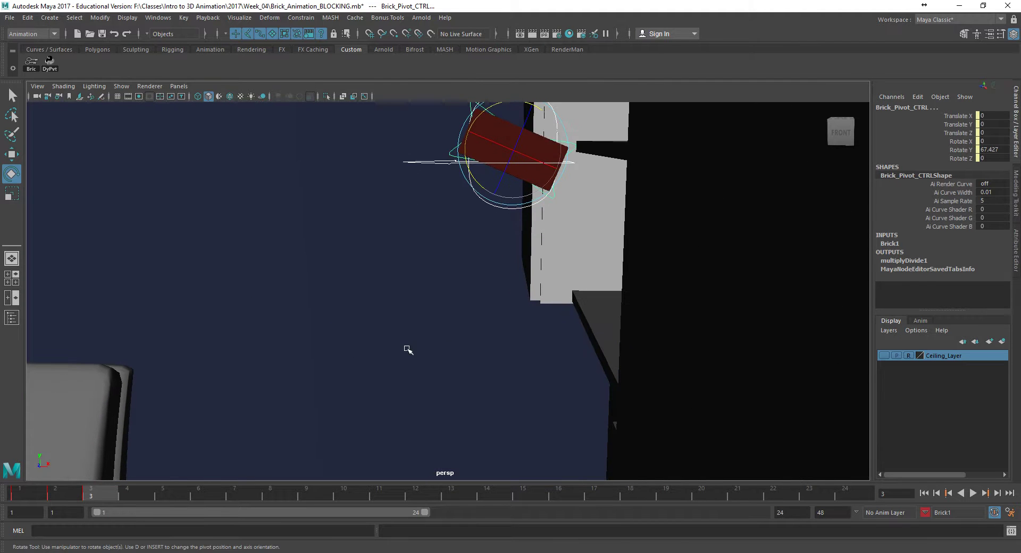
middle_click_drag(445, 347, 566, 328, "alt")
middle_click_drag(487, 355, 497, 237, "alt")
right_click_drag(497, 239, 439, 428, "alt")
middle_click_drag(439, 428, 439, 395, "alt")
middle_click_drag(501, 336, 485, 378, "alt")
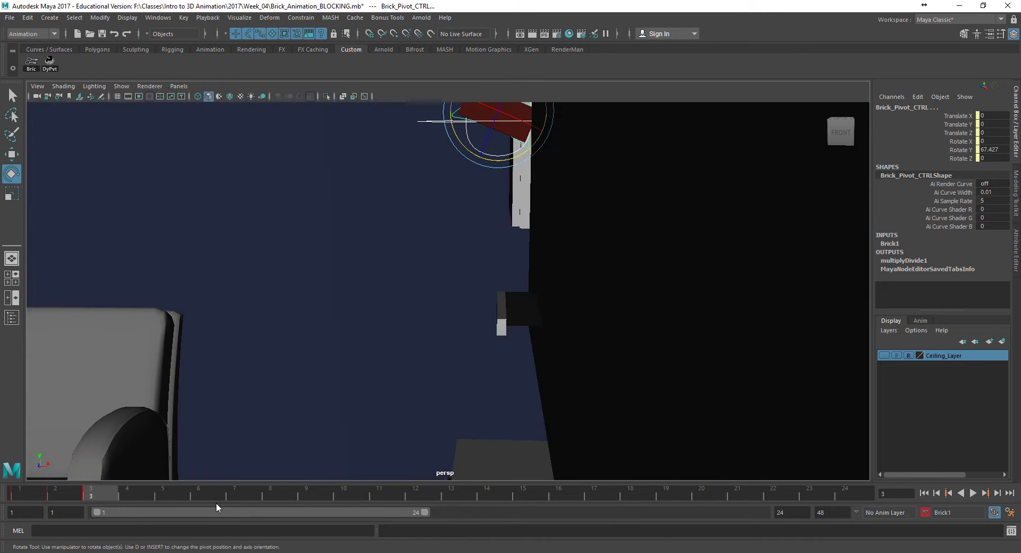
left_click(134, 493)
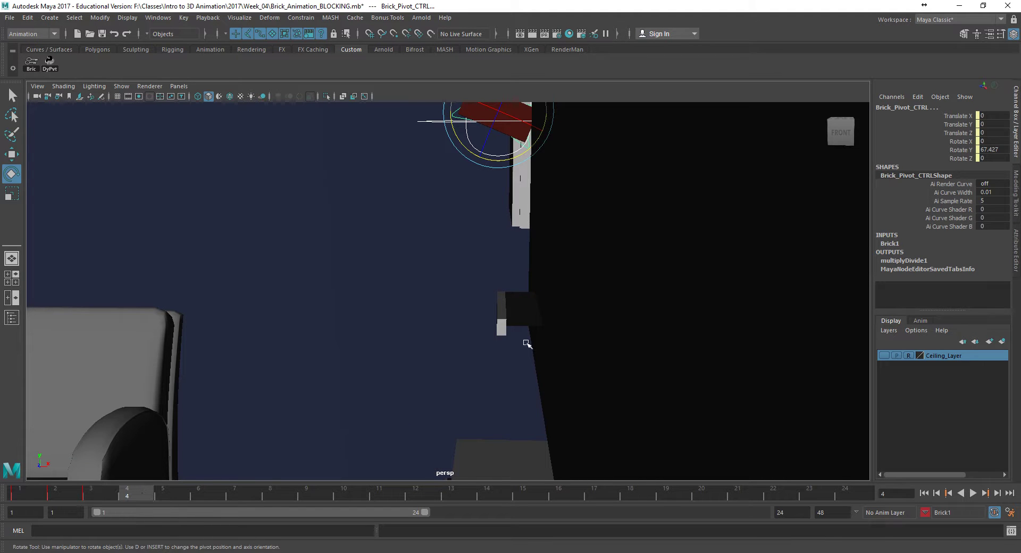
middle_click_drag(475, 212, 484, 275, "alt")
key("w")
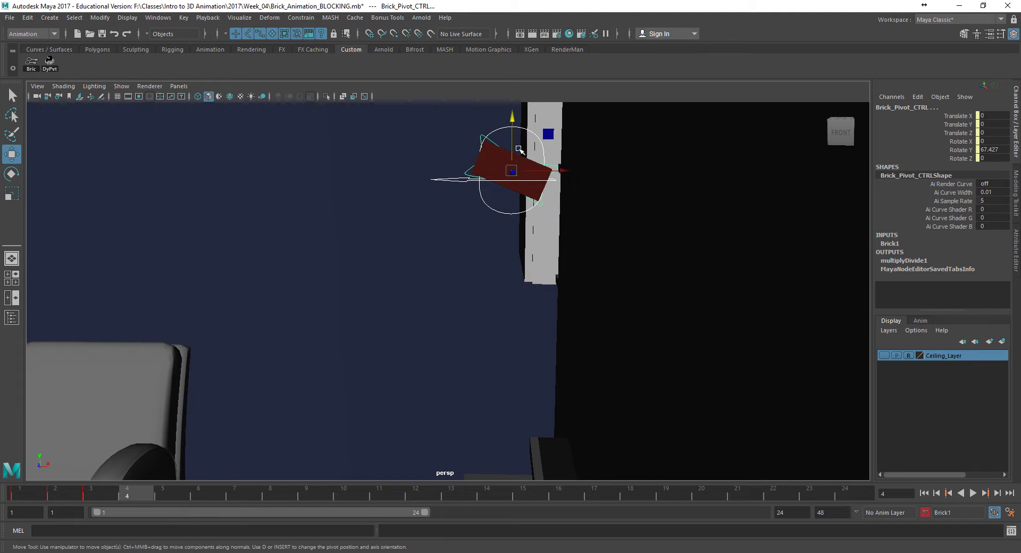
left_click(467, 182)
left_click_drag(512, 129, 458, 410)
middle_click_drag(458, 410, 494, 289, "alt")
left_click_drag(494, 289, 586, 400, "alt")
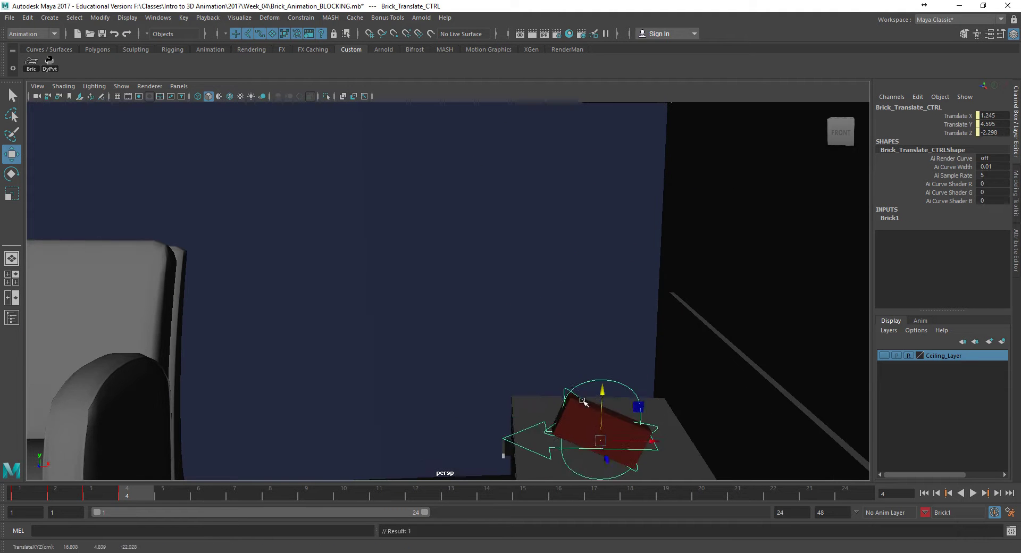
Shift the brick sideways over the cabinet edge to about Translate Z -1.76 at frame 4.
middle_click_drag(586, 400, 603, 309, "alt")
left_click_drag(623, 328, 584, 328)
left_click_drag(493, 300, 591, 279, "alt")
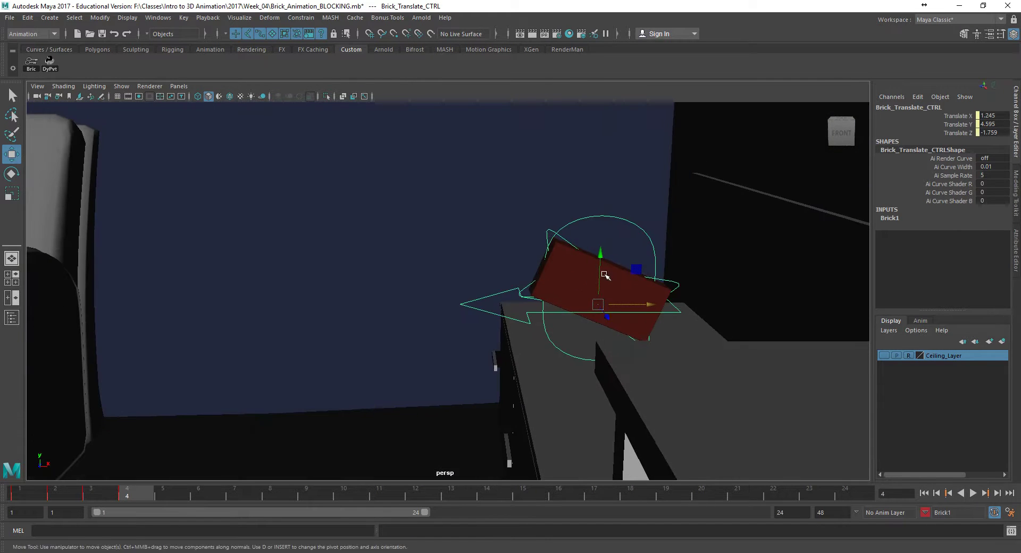
Rotate the brick's pivot control to about 200 degrees in Y at frame 4 so it tilts onto a lower edge.
left_click(680, 285)
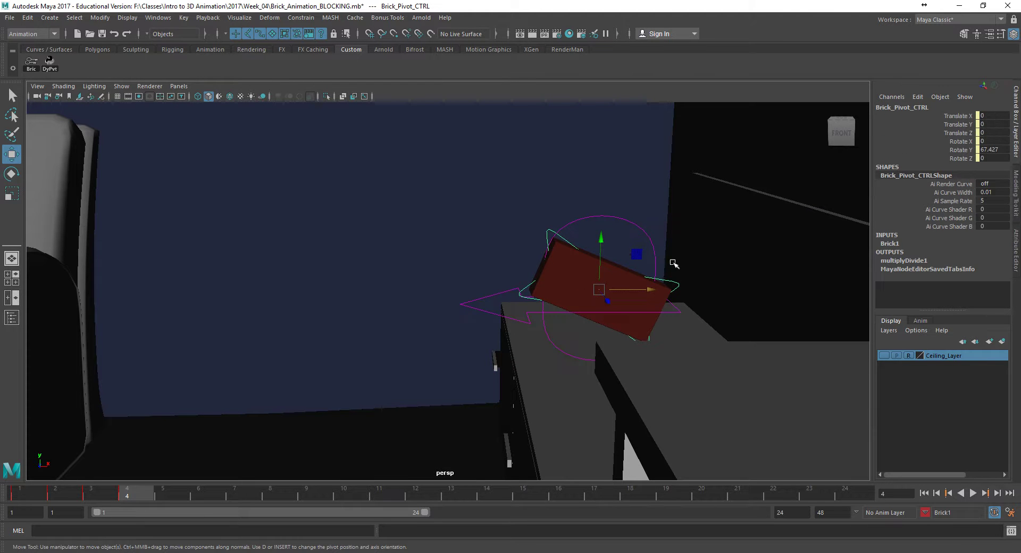
key("e")
left_click_drag(595, 242, 521, 335)
middle_click_drag(521, 336, 548, 253, "alt")
right_click_drag(553, 260, 782, 310, "alt")
middle_click_drag(706, 295, 574, 314, "alt")
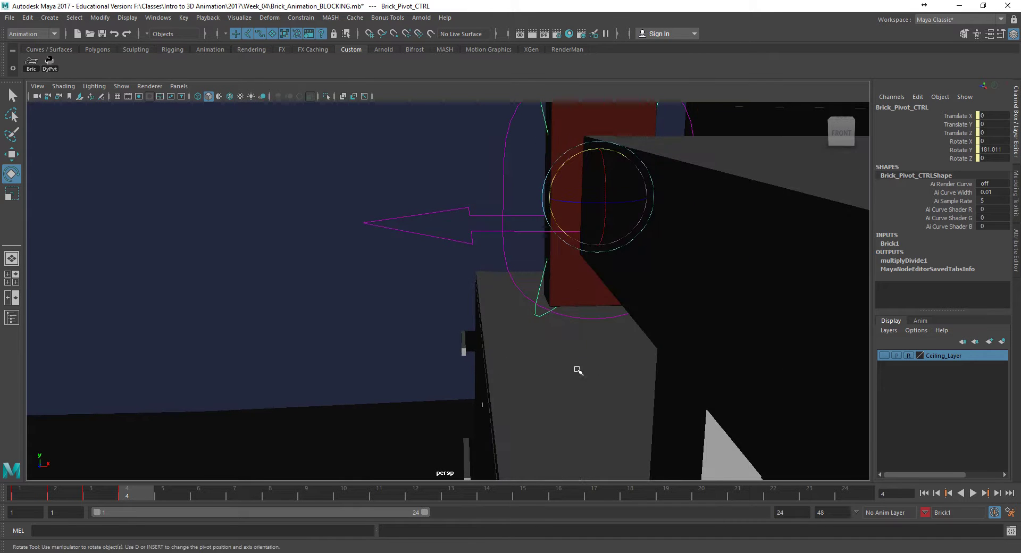
middle_click_drag(581, 369, 625, 410, "alt")
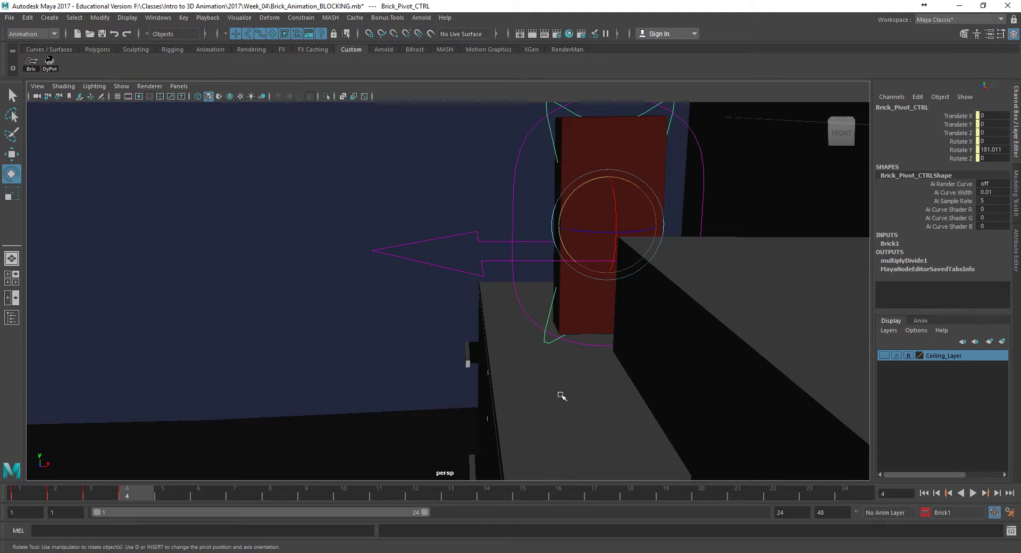
left_click_drag(570, 383, 583, 388, "alt")
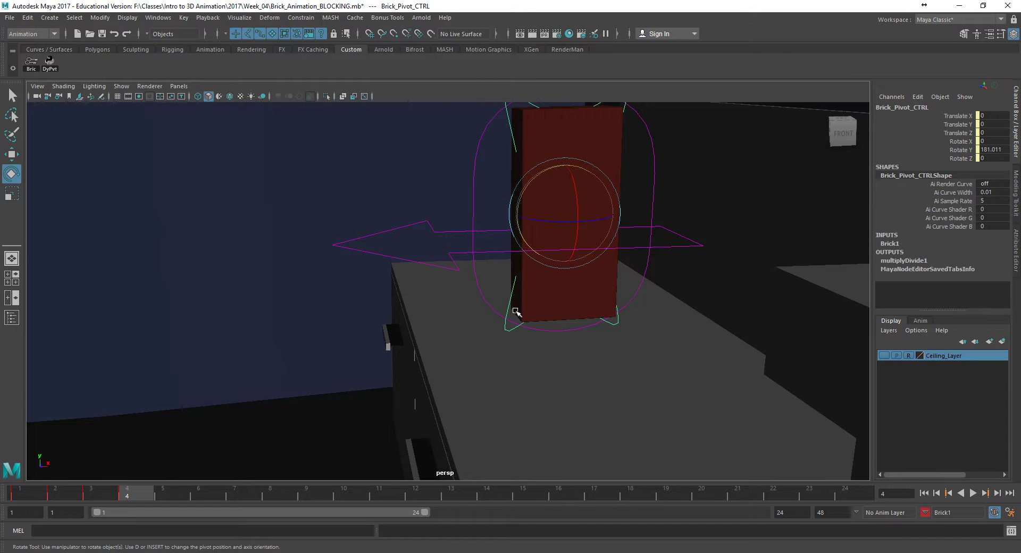
left_click_drag(523, 196, 513, 210)
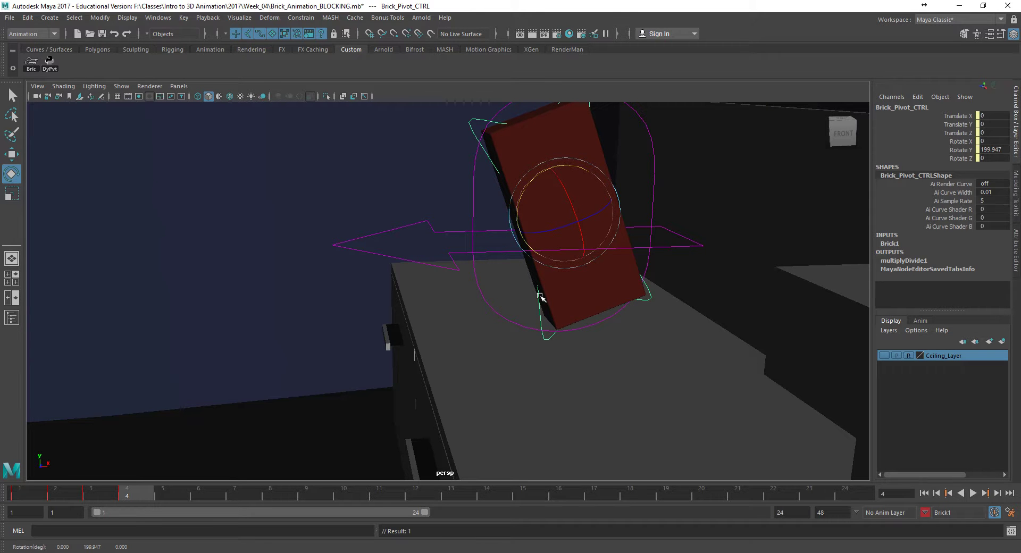
middle_click_drag(557, 352, 547, 278, "alt")
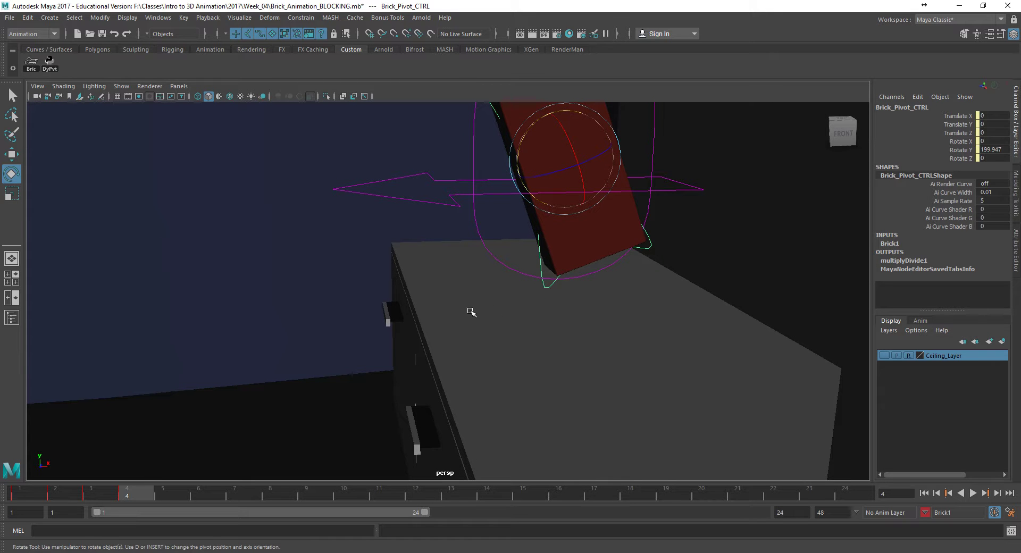
Lower the brick onto the cabinet top at frame 4, fine-tuning its translate control to about Translate Y 3.26.
left_click(433, 203)
key("w")
left_click_drag(565, 153, 532, 380)
middle_click_drag(532, 380, 570, 232, "alt")
left_click_drag(570, 232, 480, 287, "alt")
right_click_drag(481, 287, 575, 351, "alt")
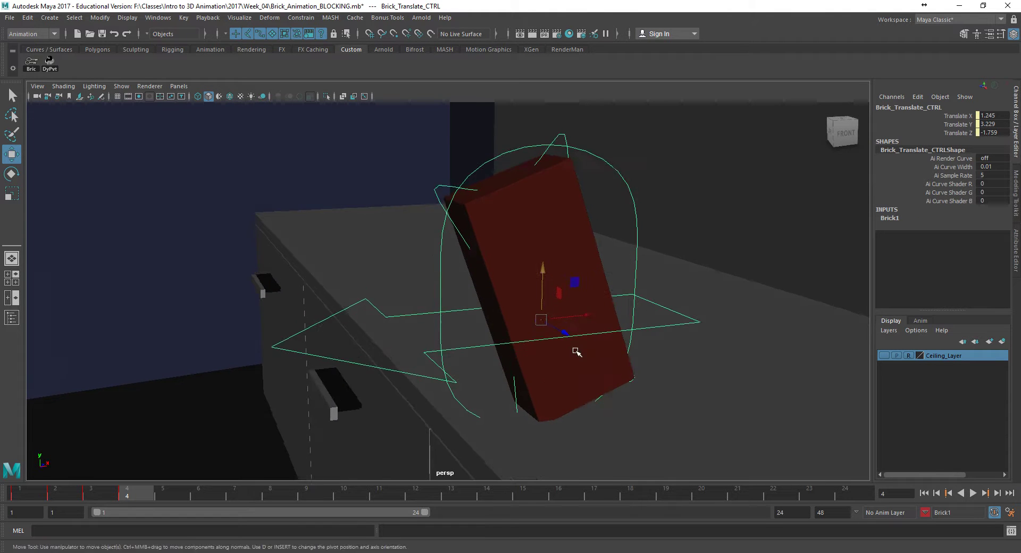
middle_click_drag(575, 351, 523, 221, "alt")
left_click_drag(543, 212, 535, 205)
middle_click_drag(501, 280, 483, 235, "alt")
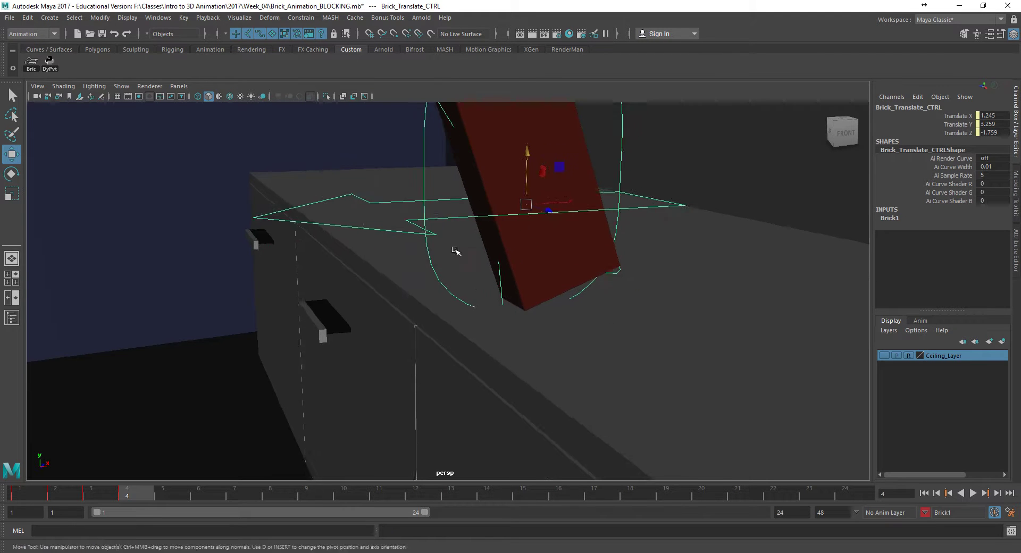
Examine the brick's lower edge against the cabinet top from several angles and bring up the four-view layout.
right_click_drag(483, 234, 519, 296, "alt")
middle_click_drag(559, 209, 537, 299, "alt")
left_click_drag(537, 301, 587, 303, "alt")
left_click_drag(733, 363, 527, 305, "alt")
left_click_drag(602, 303, 381, 232, "alt")
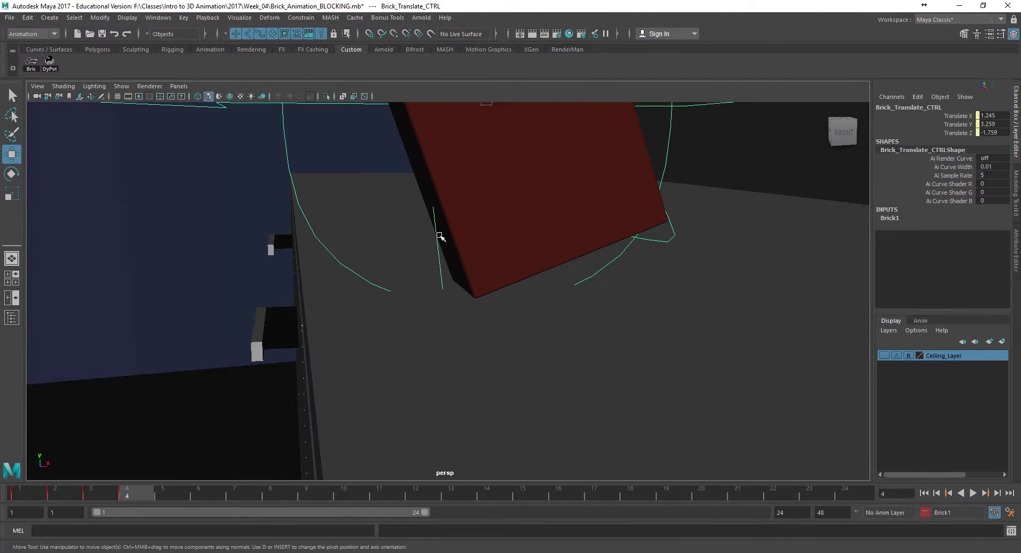
left_click_drag(444, 233, 404, 319, "alt")
key("space")
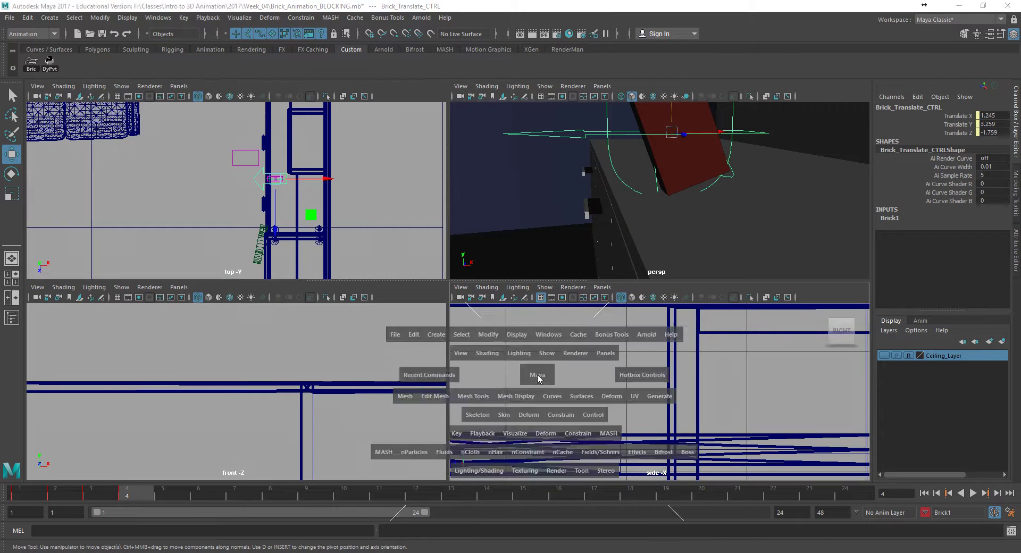
Examine the brick's lower edge against the cabinet top in the enlarged side and front views, and return to the four-view layout.
key("space")
key("f")
right_click_drag(552, 366, 569, 379, "alt")
key("space")
key("space")
key("f")
right_click_drag(481, 378, 542, 402, "alt")
middle_click_drag(542, 404, 524, 309, "alt")
right_click_drag(591, 322, 744, 351, "alt")
right_click_drag(520, 321, 609, 326, "alt")
middle_click_drag(605, 324, 595, 335, "alt")
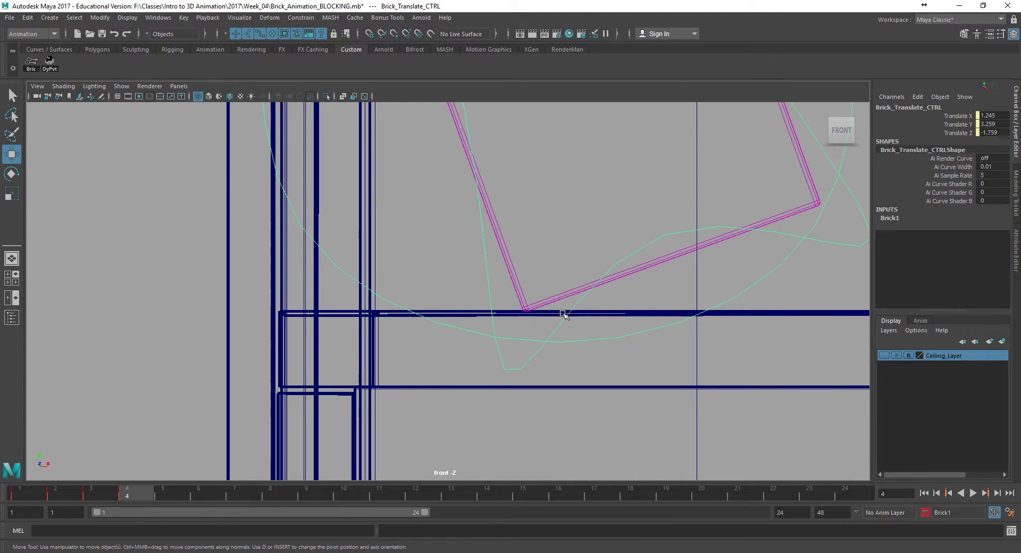
key("space")
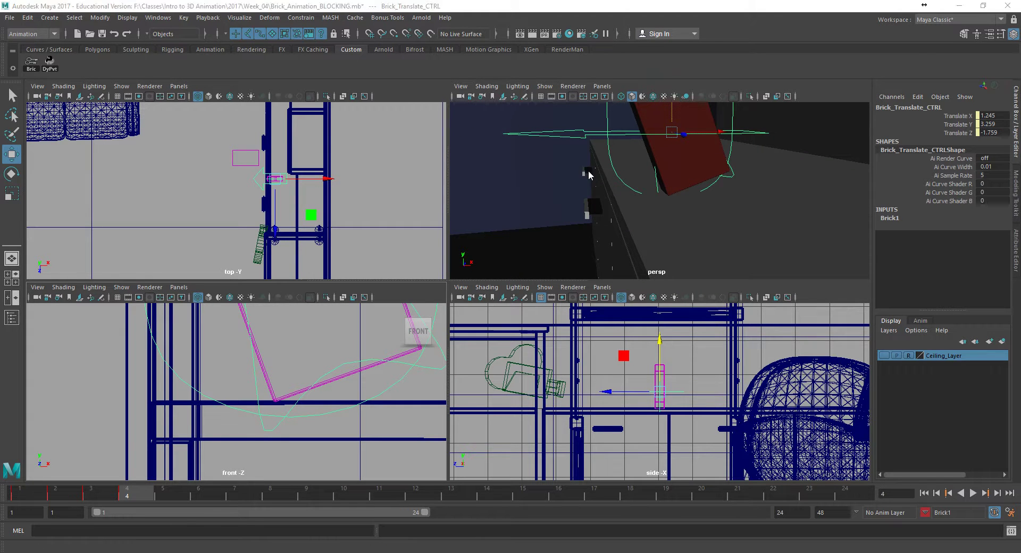
Select the brick's pivot control in the full-size perspective view and examine the brick's placement on the cabinet from near and far.
key("space")
middle_click_drag(385, 198, 392, 246, "alt")
middle_click_drag(376, 300, 356, 379, "alt")
left_click(304, 287)
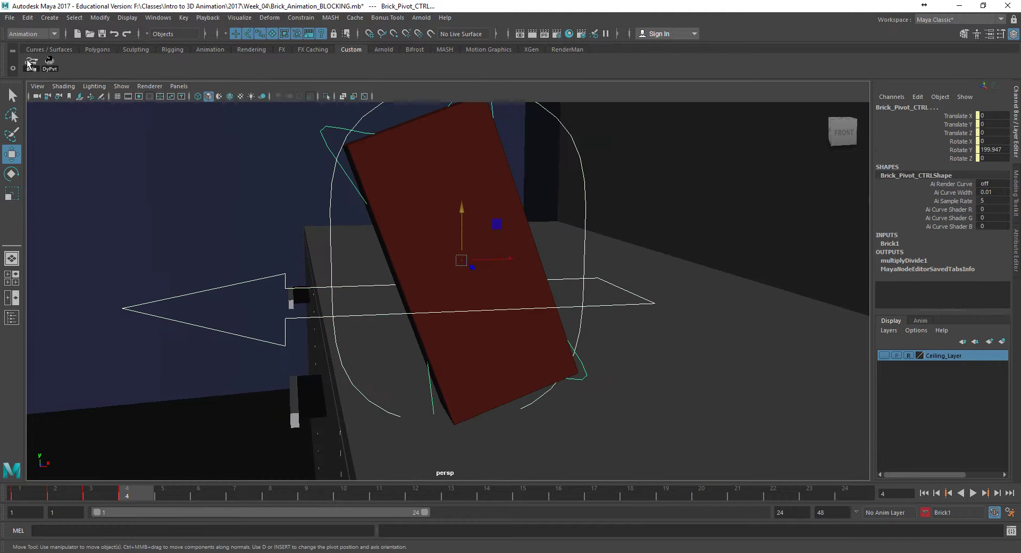
left_click_drag(378, 347, 372, 252, "alt")
right_click_drag(371, 253, 333, 257, "alt")
left_click_drag(333, 257, 448, 337, "alt")
right_click_drag(449, 337, 607, 352, "alt")
left_click_drag(734, 349, 399, 303, "alt")
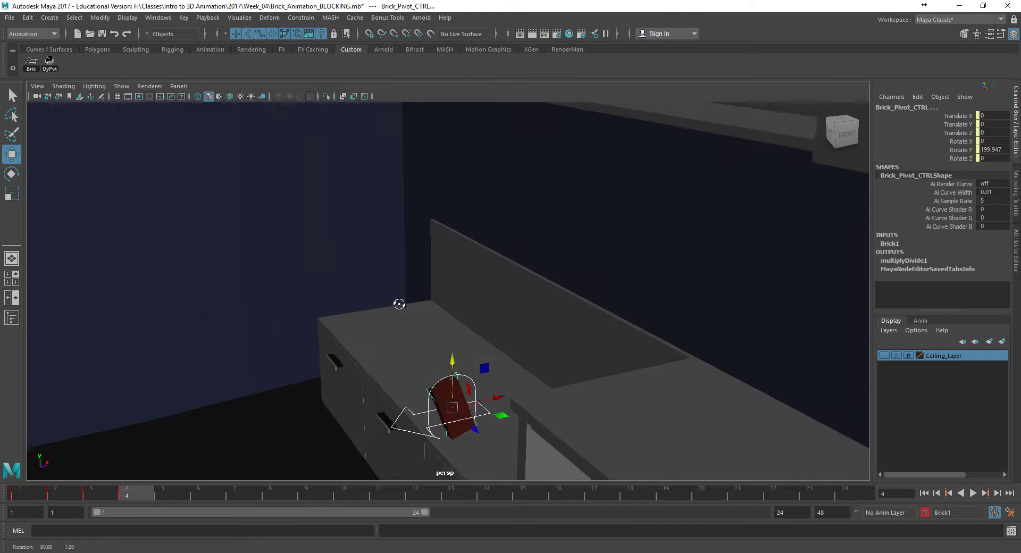
middle_click_drag(399, 303, 454, 355, "alt")
right_click_drag(454, 356, 323, 340, "alt")
middle_click_drag(402, 338, 377, 314, "alt")
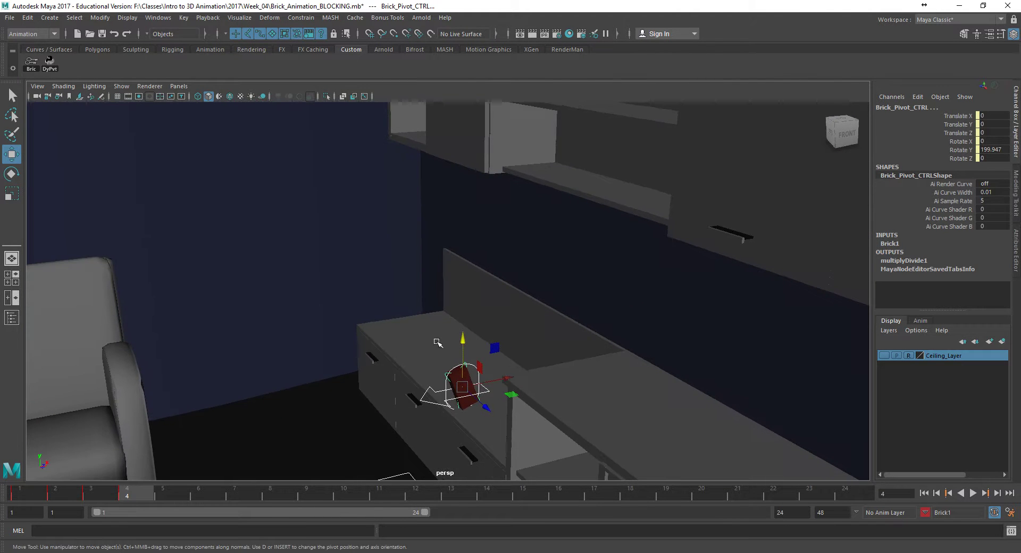
middle_click_drag(424, 435, 422, 443, "alt")
Review the brick's fall from the shelf onto the cabinet by scrubbing from frame 1 to frame 4.
left_click(36, 491)
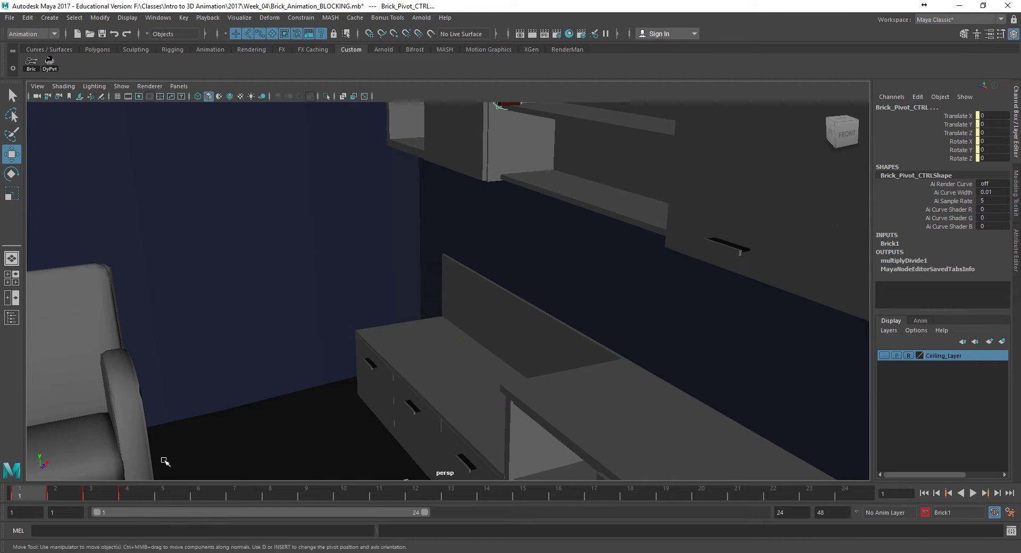
middle_click_drag(370, 357, 346, 406, "alt")
right_click_drag(346, 406, 266, 434, "alt")
left_click(74, 494)
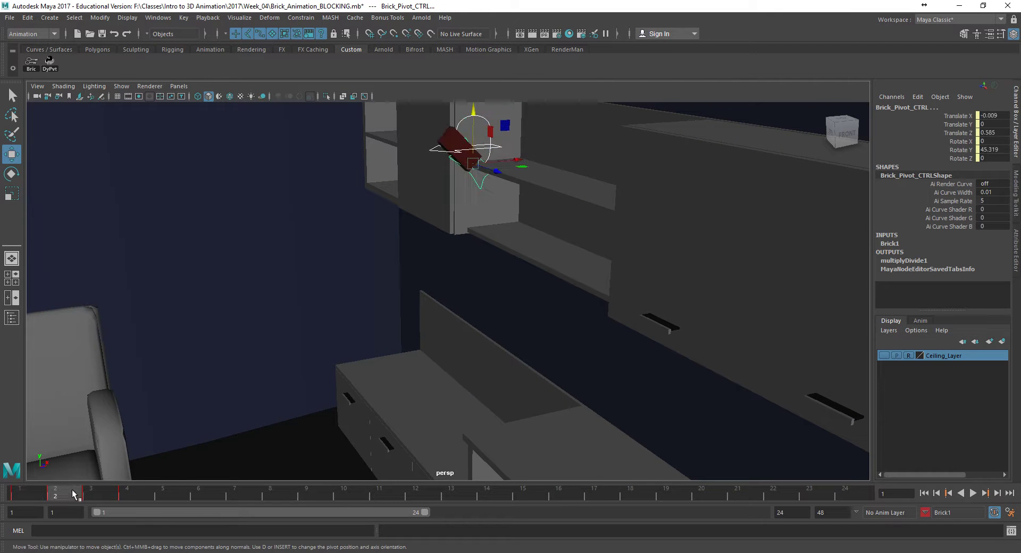
left_click_drag(77, 494, 125, 500)
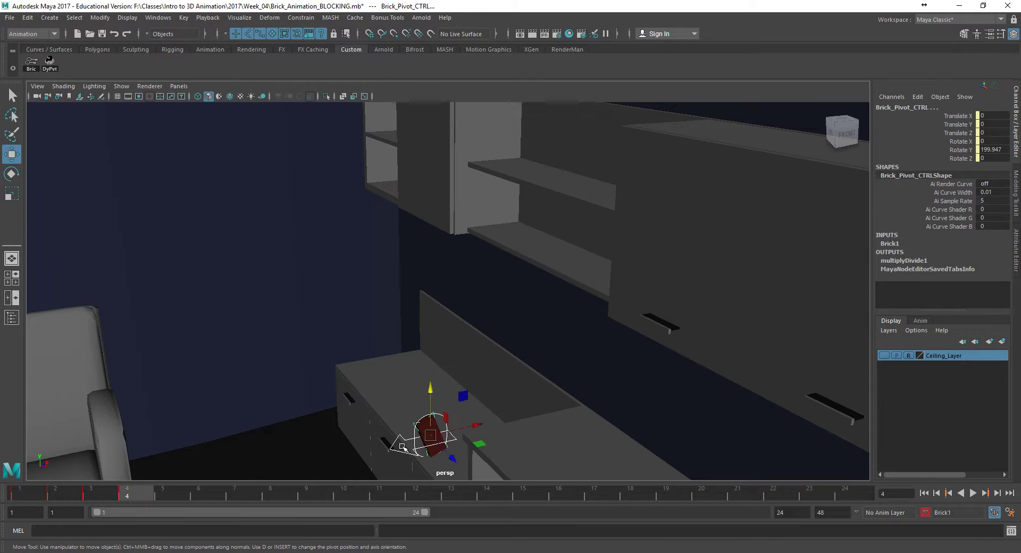
left_click(108, 494)
left_click_drag(490, 166, 456, 198)
key("ctrl+z")
Shift the brick's translate control sideways to about Translate Z -1.53 at frame 4.
left_click(418, 178)
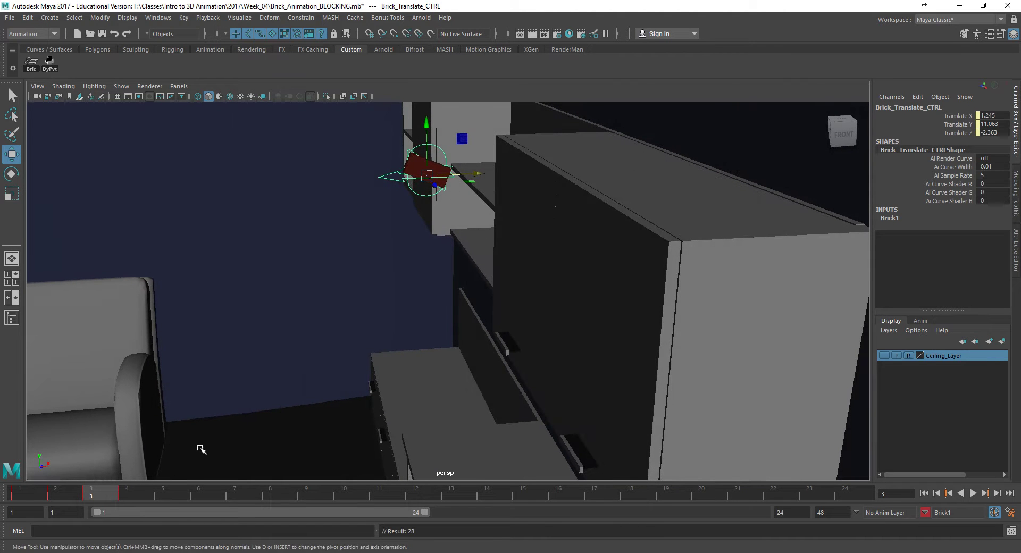
left_click(141, 495)
left_click_drag(451, 429, 446, 434)
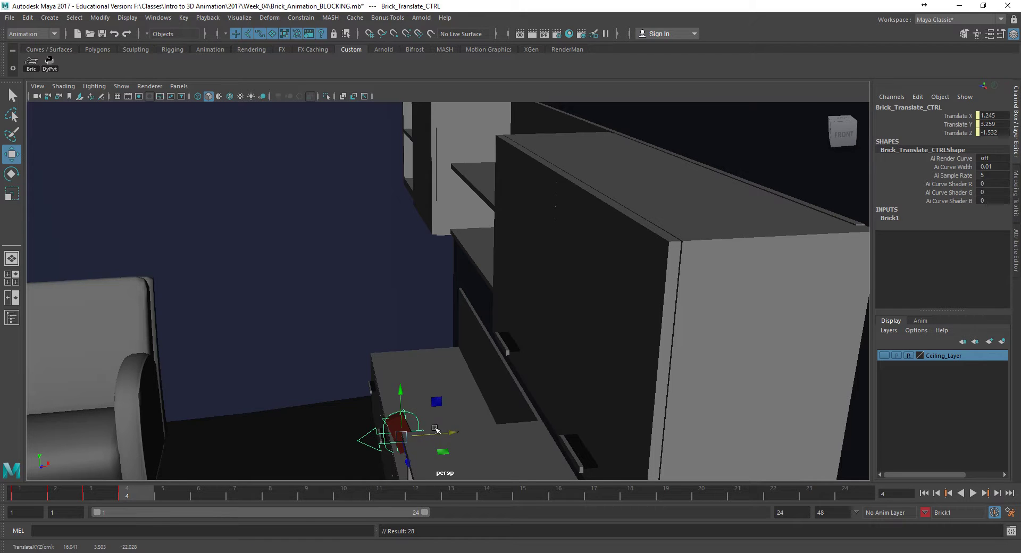
Compare the brick's poses at frames 3 and 4, and examine its lower edge near the cabinet edge close up.
left_click_drag(285, 435, 303, 399, "alt")
left_click(100, 490)
left_click_drag(99, 487, 130, 492)
left_click_drag(305, 463, 374, 336, "alt")
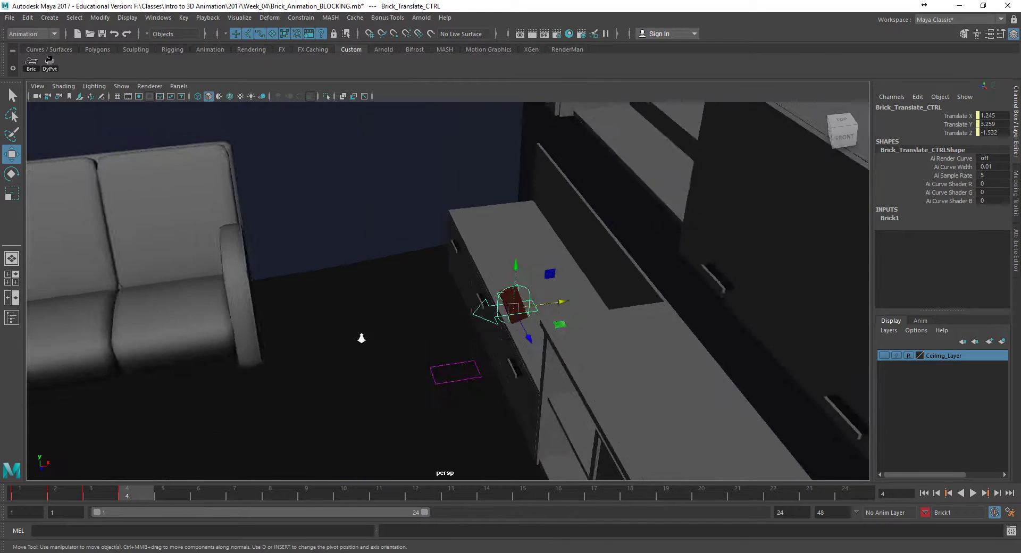
right_click_drag(374, 336, 734, 369, "alt")
middle_click_drag(553, 356, 499, 285, "alt")
right_click_drag(244, 245, 503, 262, "alt")
middle_click_drag(506, 268, 430, 230, "alt")
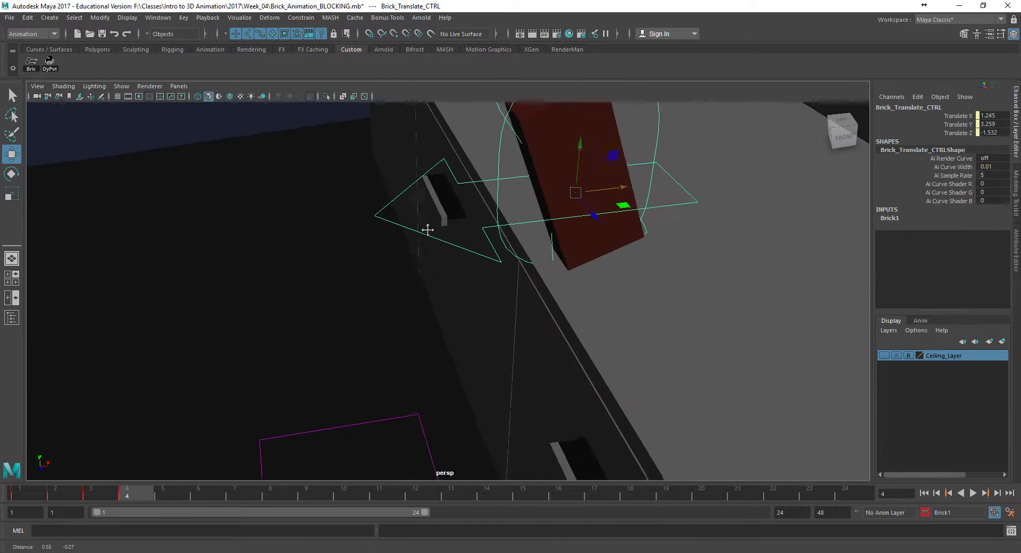
left_click_drag(417, 280, 394, 234, "alt")
right_click_drag(409, 245, 548, 296, "alt")
middle_click_drag(547, 296, 439, 290, "alt")
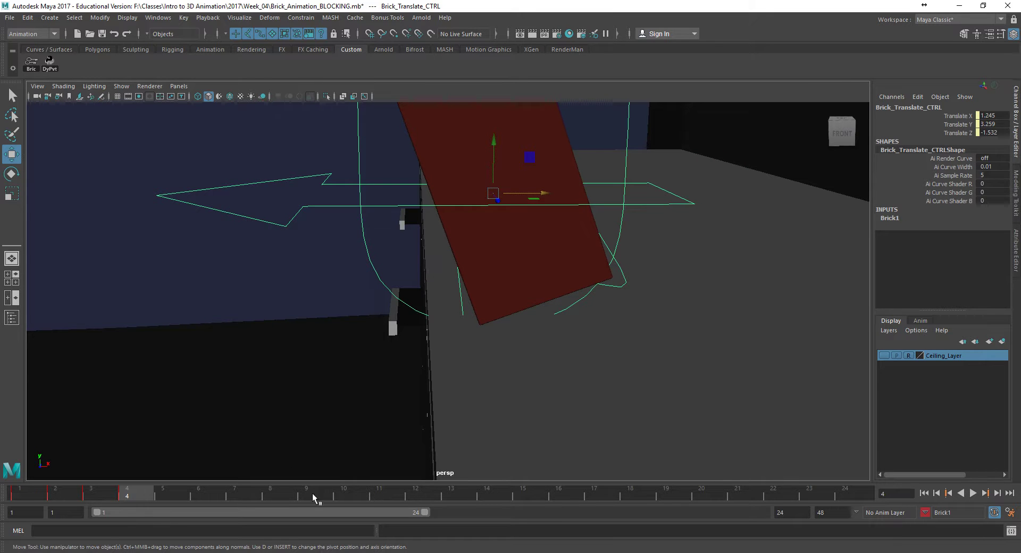
Snap the brick's dynamic pivot at frame 5, and rotate its pivot control to about 20 degrees in Y.
left_click(179, 493)
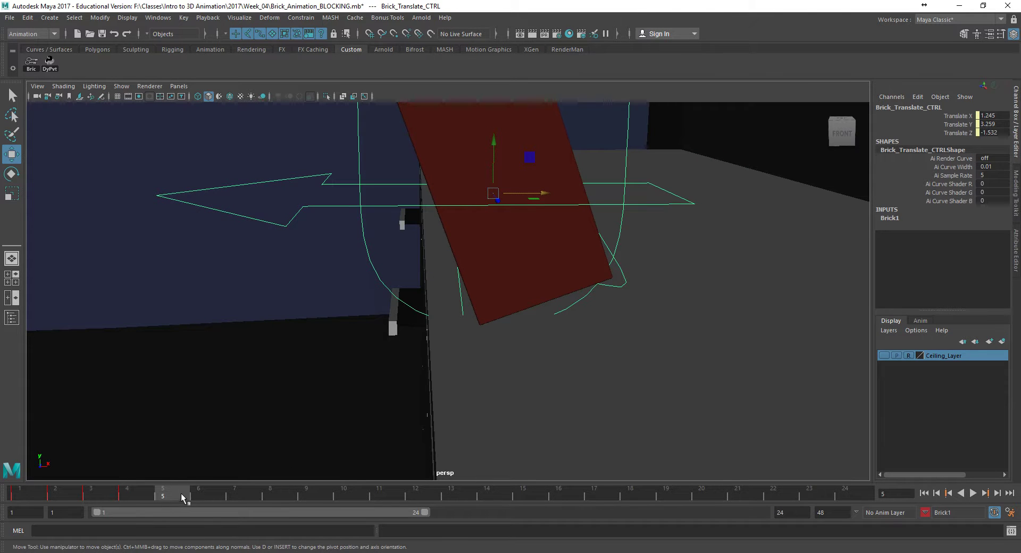
left_click(48, 65)
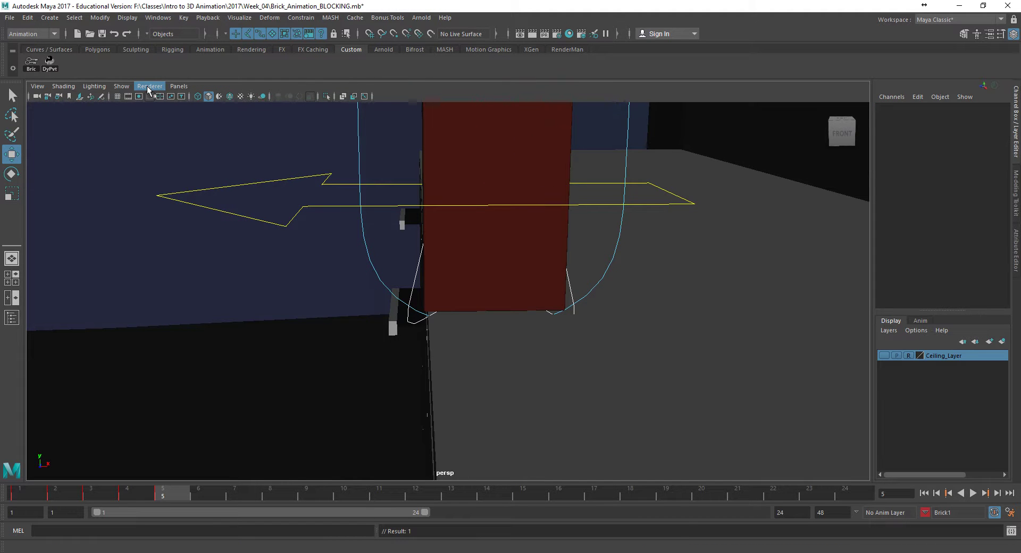
scroll(481, 305, "up", 3)
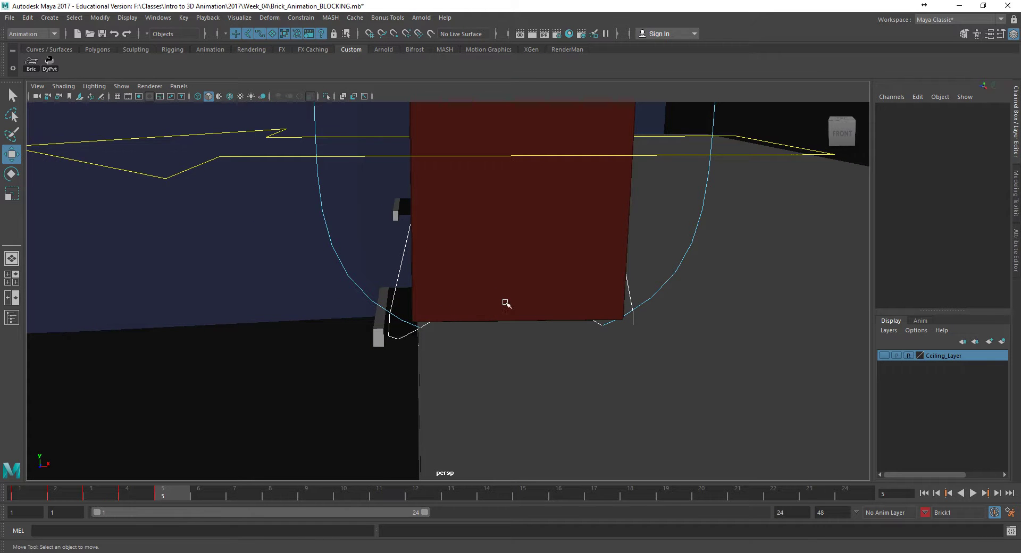
left_click(400, 272)
key("e")
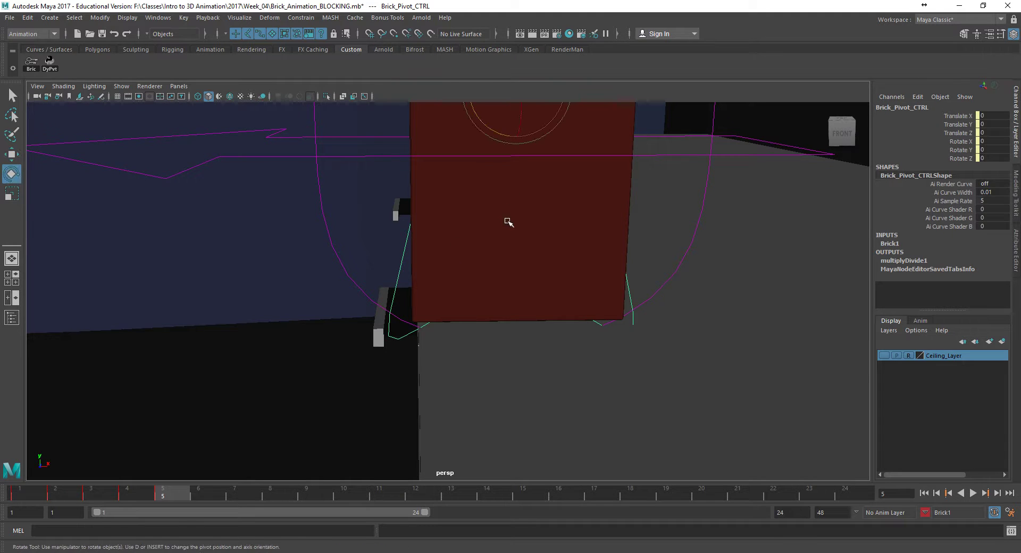
left_click_drag(493, 129, 525, 202)
key("w")
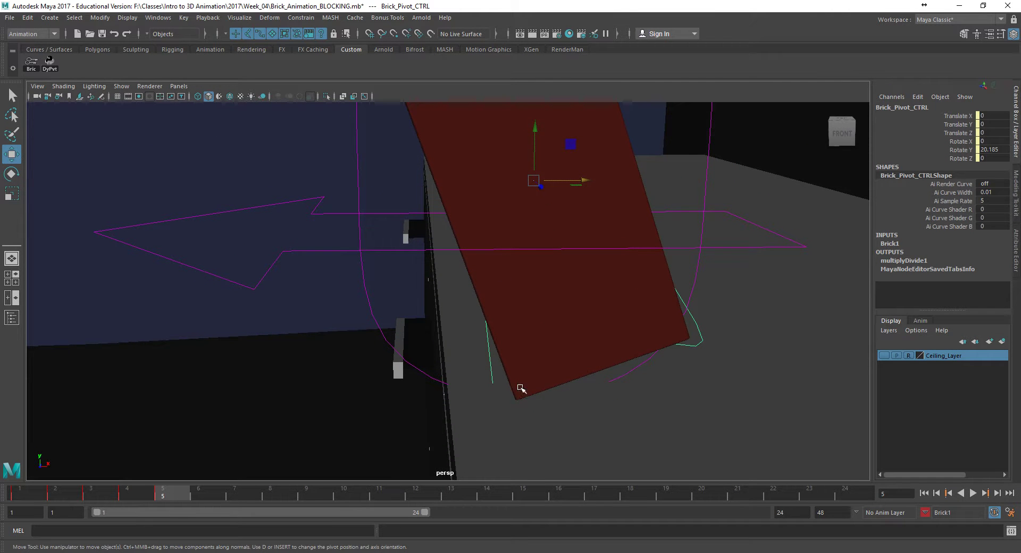
Try to lower the pivot control toward the brick's bottom corner, and undo the move, the rotation and the dynamic pivot snap.
left_click_drag(536, 161, 546, 378)
key("ctrl+z")
key("ctrl+z")
key("ctrl+z")
key("ctrl+z")
key("ctrl+z")
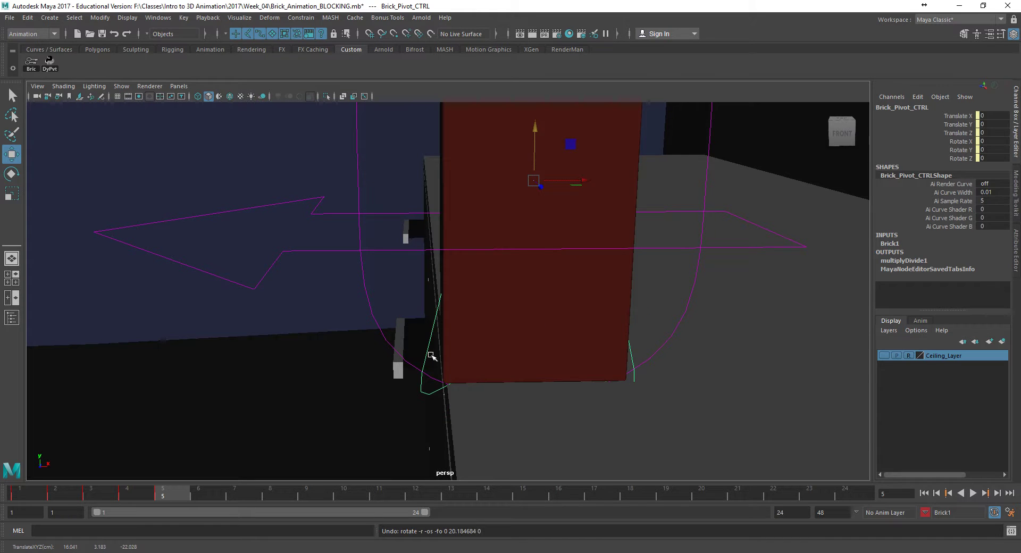
key("ctrl+z")
key("ctrl+z")
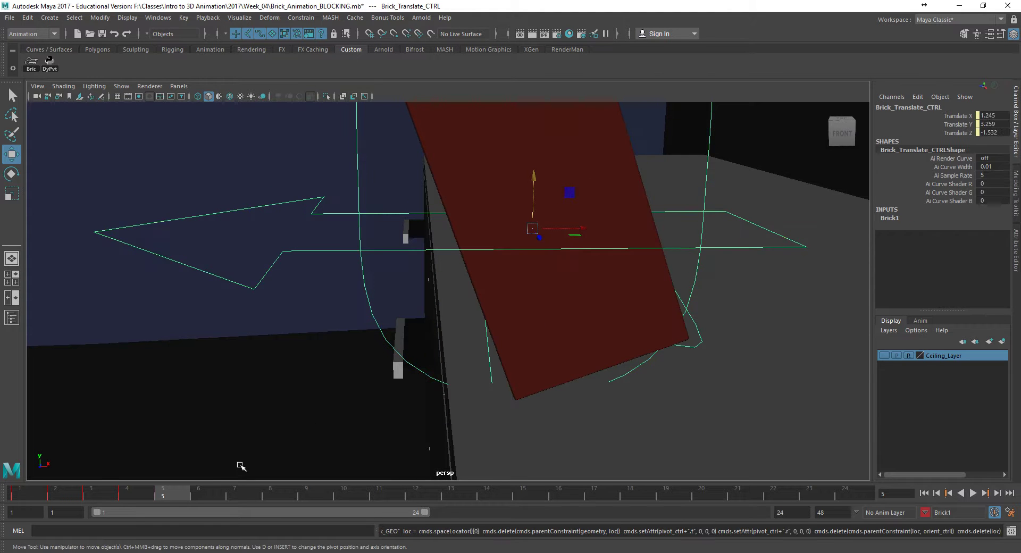
Select the lowest edge of the brick geometry in edge component mode and examine it from several angles.
left_click_drag(440, 412, 352, 345, "alt")
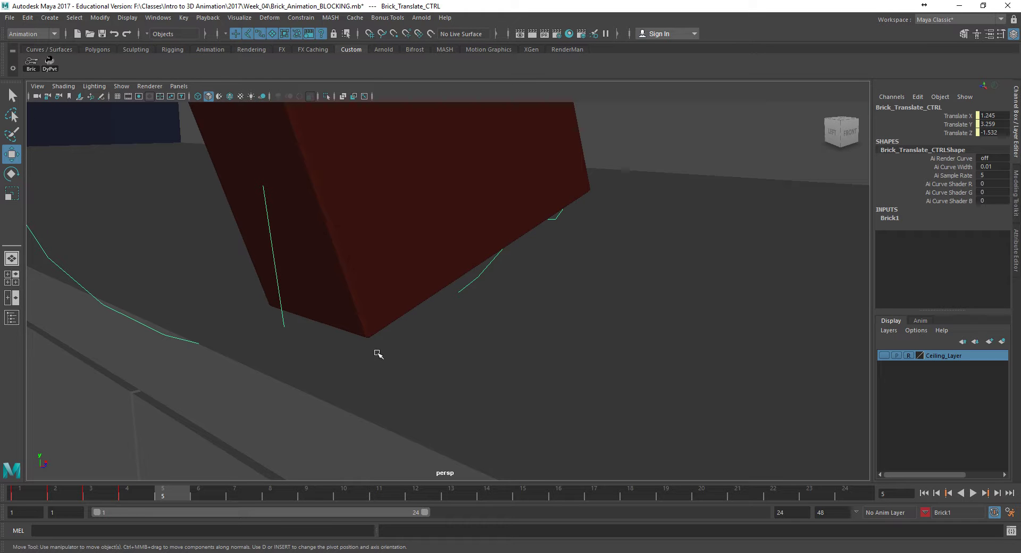
left_click(367, 298)
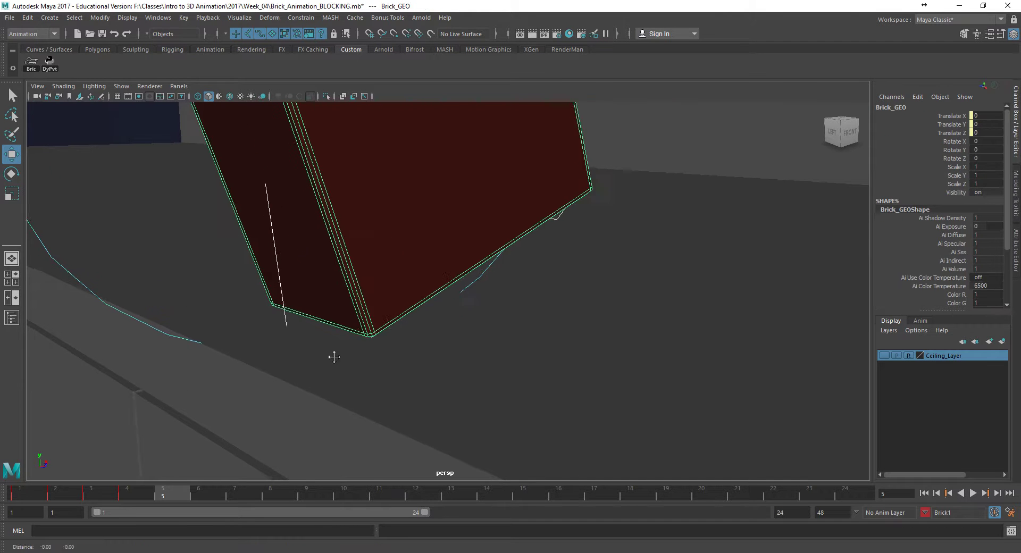
middle_click_drag(329, 359, 452, 346, "alt")
right_click_drag(362, 346, 764, 385, "alt")
left_click_drag(561, 384, 557, 354, "alt")
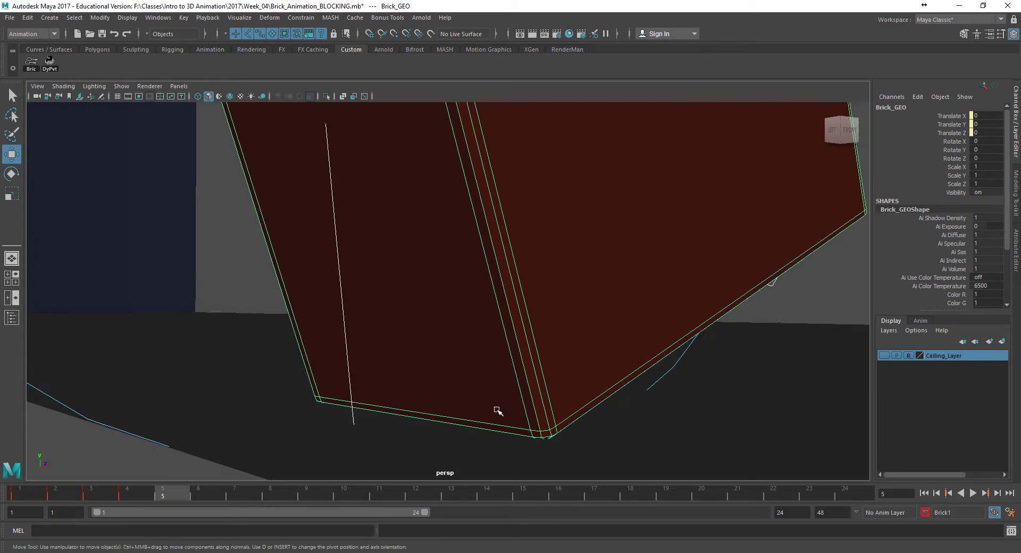
right_click(470, 426)
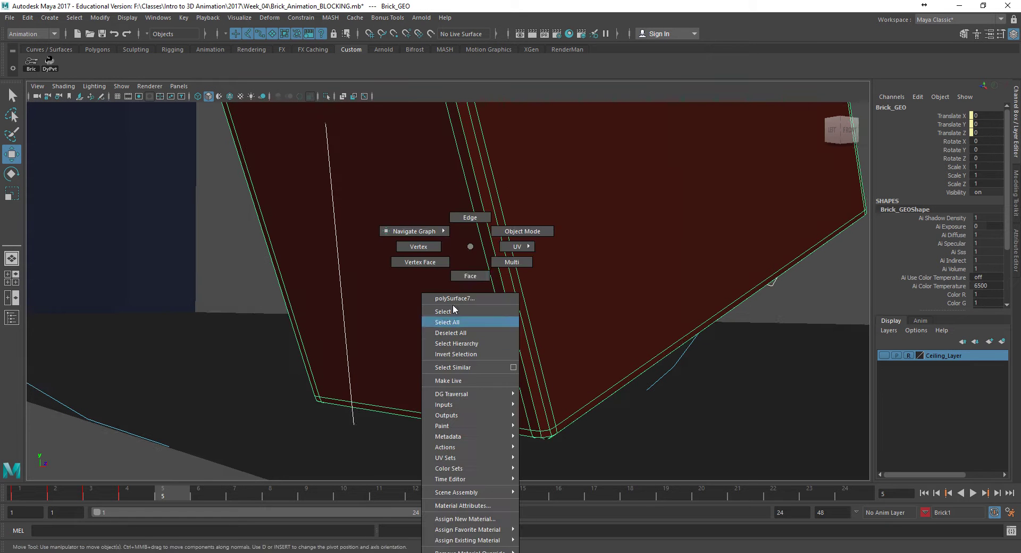
left_click(470, 219)
right_click(461, 223)
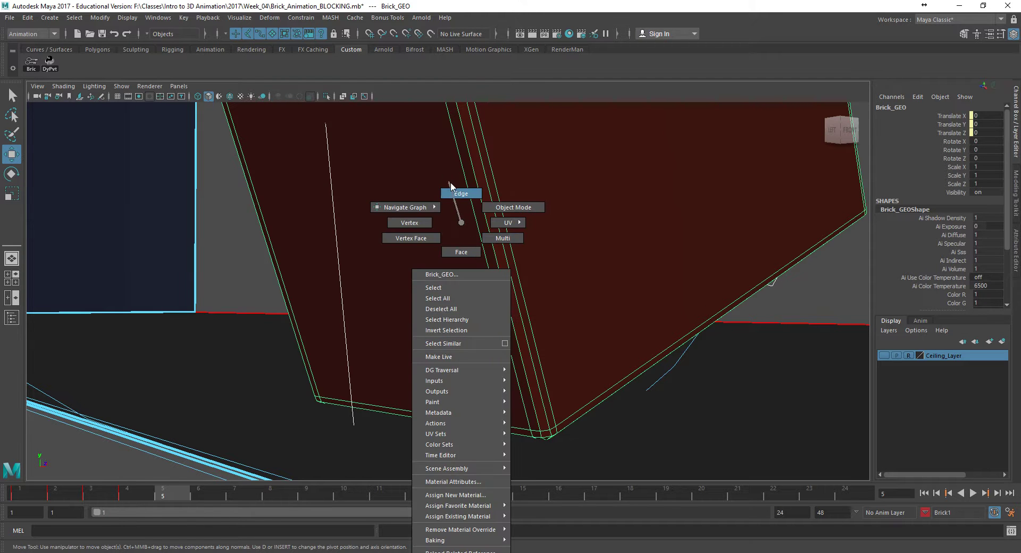
left_click(461, 193)
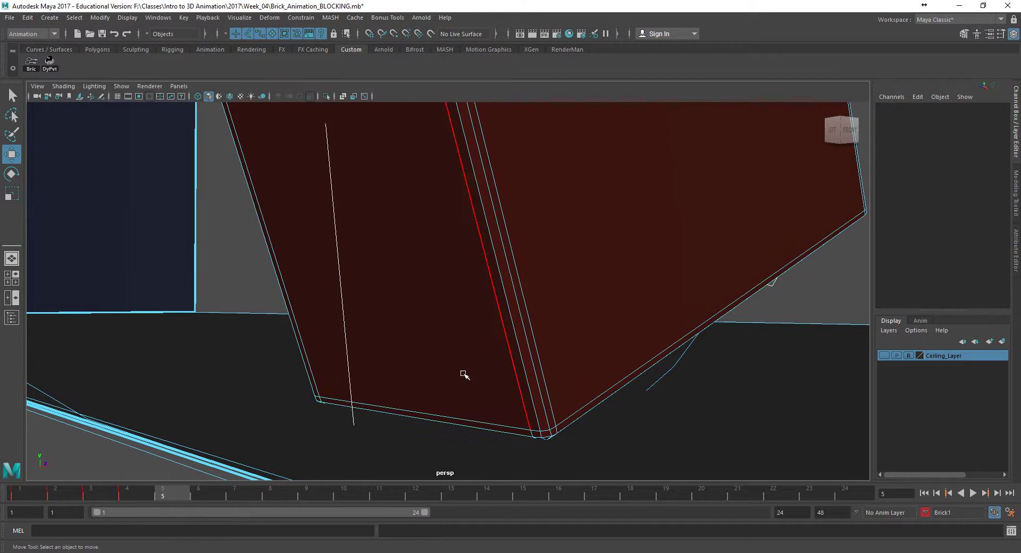
left_click(454, 424)
left_click_drag(455, 424, 413, 404, "alt")
middle_click_drag(412, 404, 386, 412, "alt")
left_click_drag(385, 412, 383, 413, "alt")
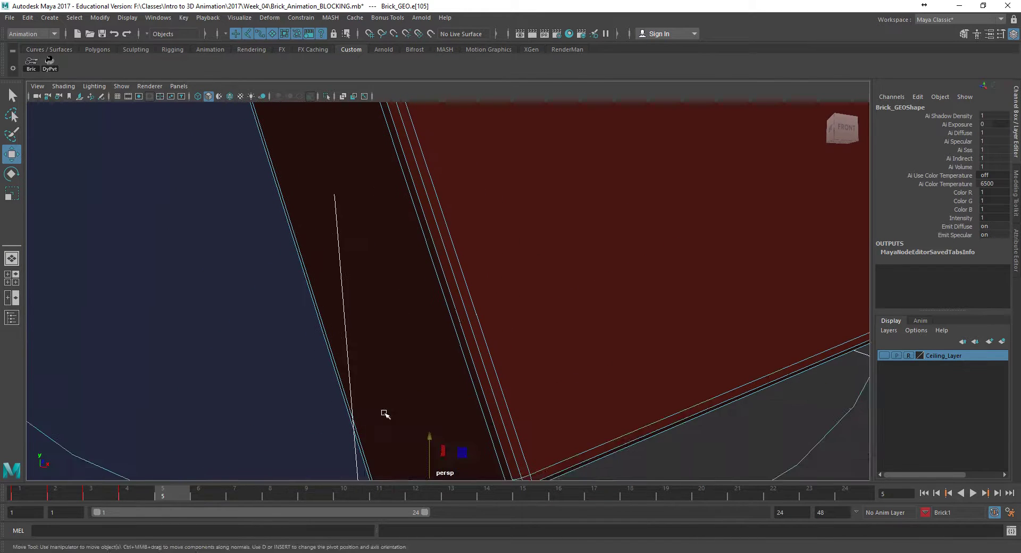
middle_click_drag(383, 413, 392, 390, "alt")
left_click_drag(392, 390, 426, 410, "alt")
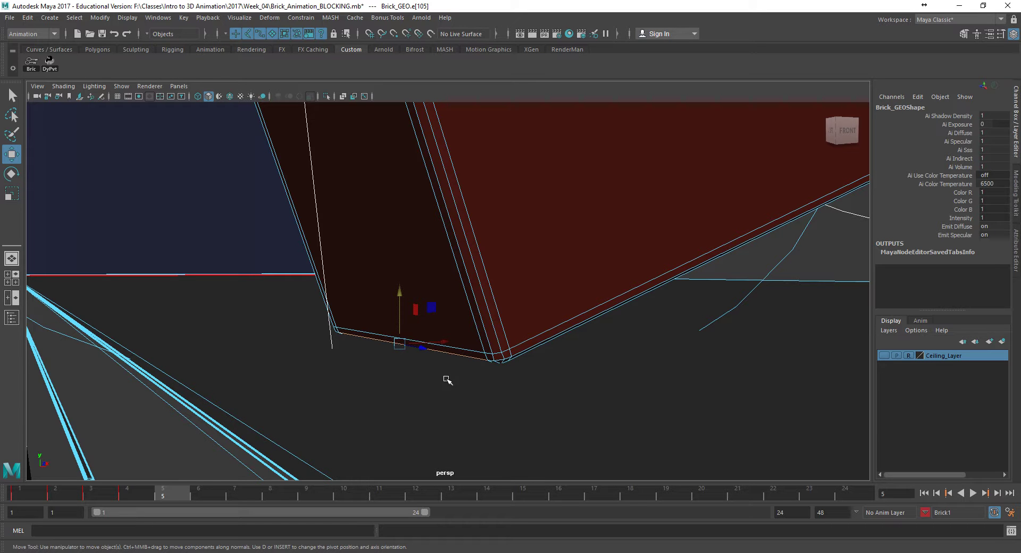
Leave edge component mode and return to object selection.
right_click_drag(424, 246, 476, 251)
left_click(440, 347)
right_click_drag(424, 378, 441, 311)
left_click(433, 313)
left_click(366, 385)
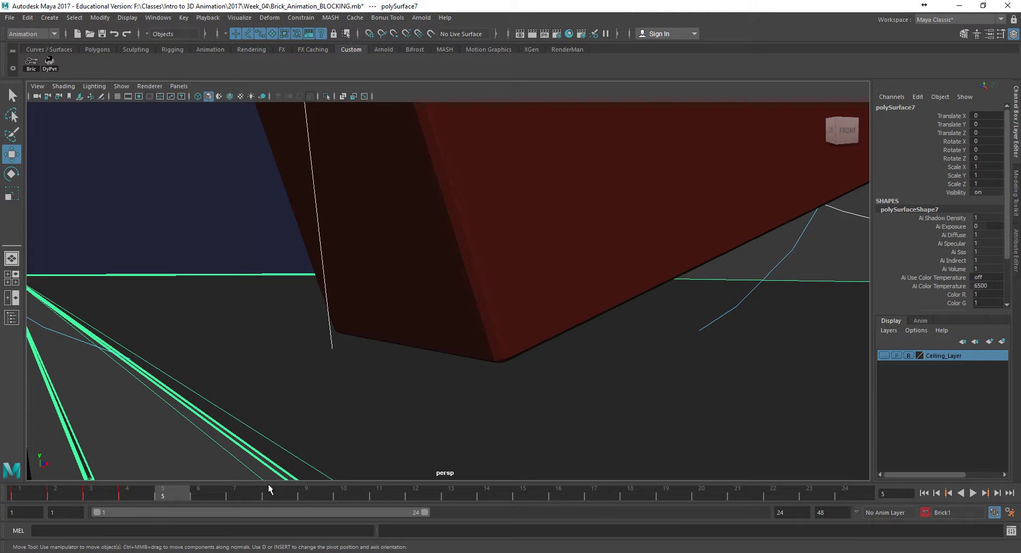
Open the Script Editor as a floating window and show the Python script for snapping the dynamic pivot.
mouse_move(266, 547)
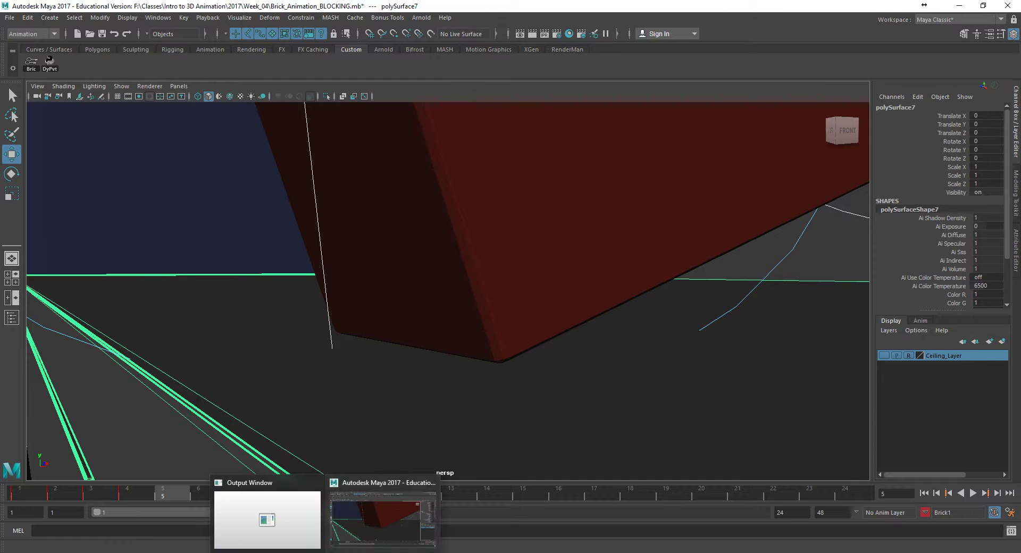
left_click(397, 510)
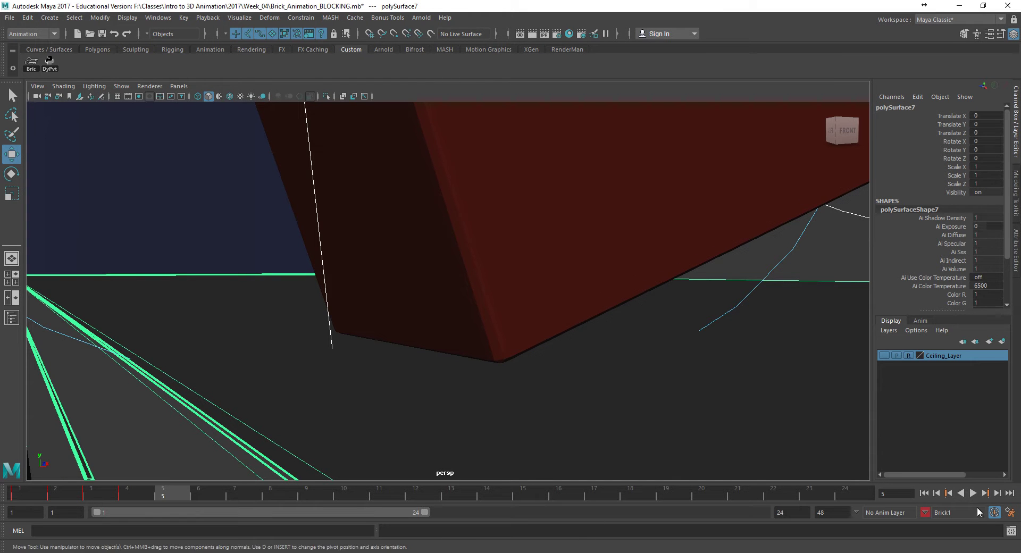
left_click(1009, 532)
left_click_drag(1020, 238, 425, 6)
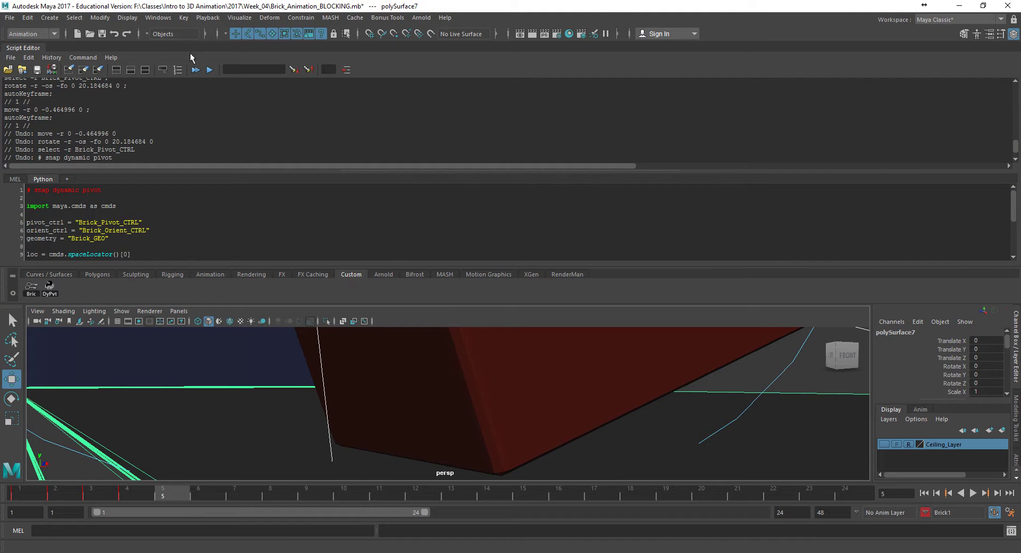
left_click_drag(25, 51, 349, 95)
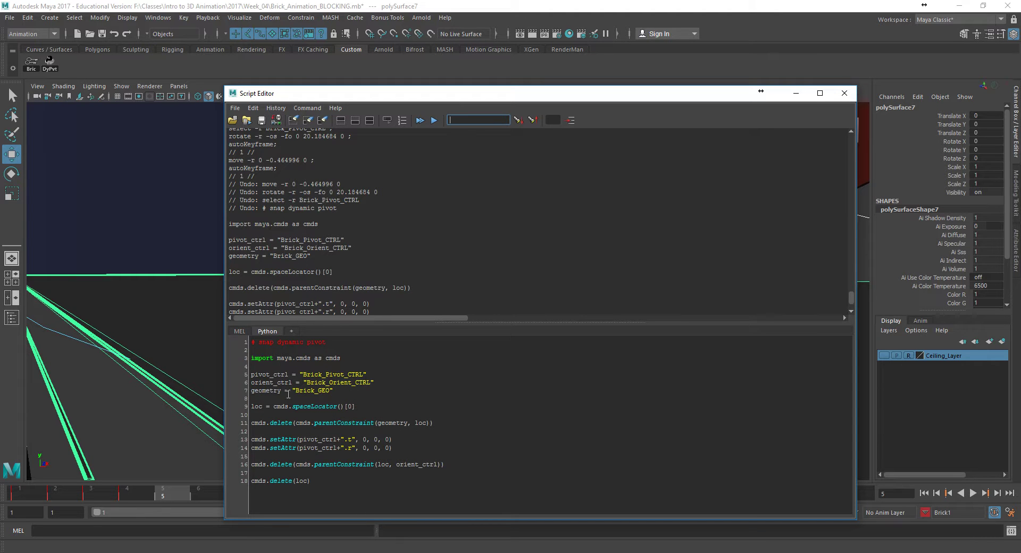
left_click(238, 331)
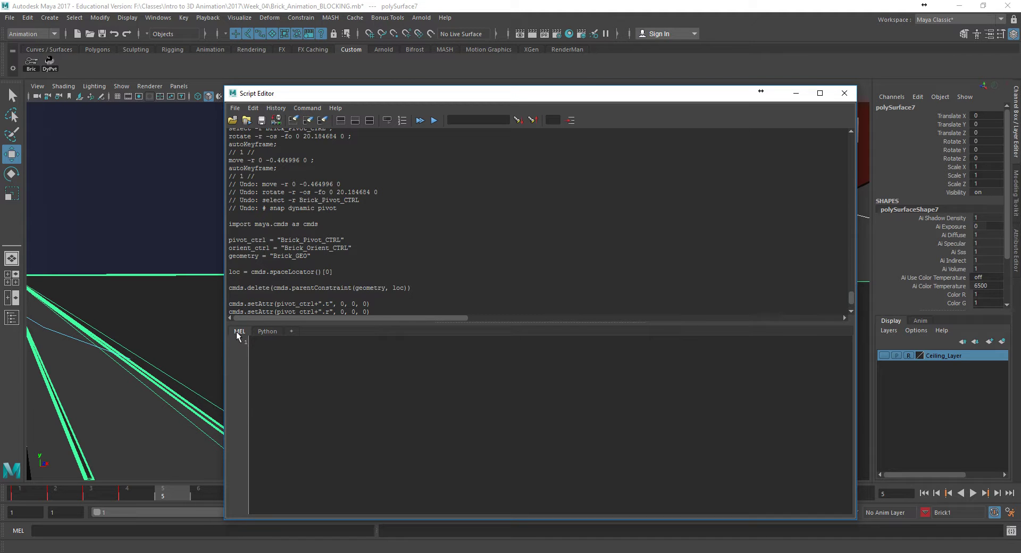
left_click(268, 332)
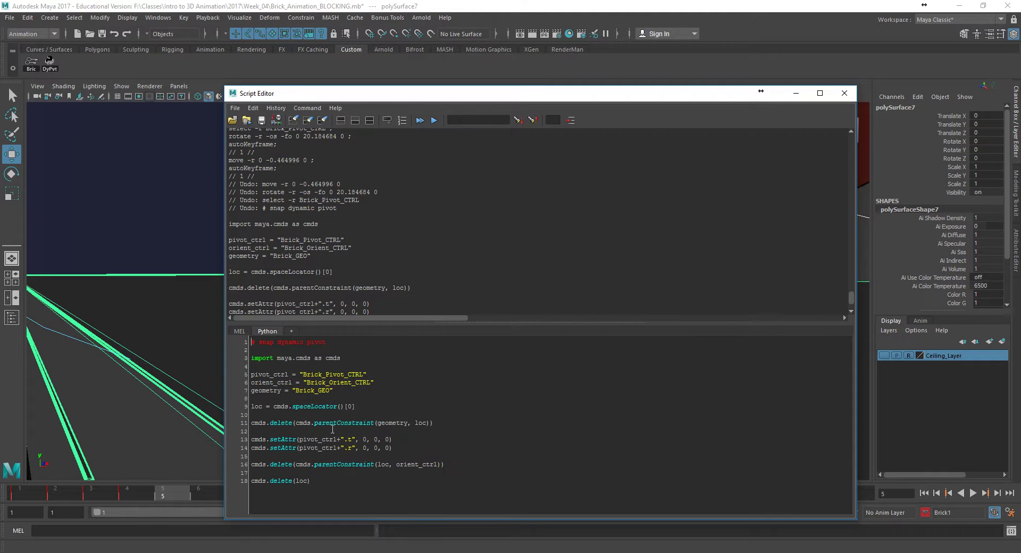
Load LocOnLoc.mel from F:\Classes\Intro to 3D Animation\2017\Week_04\Brick_Rig as a MEL script in the Script Editor.
left_click(238, 331)
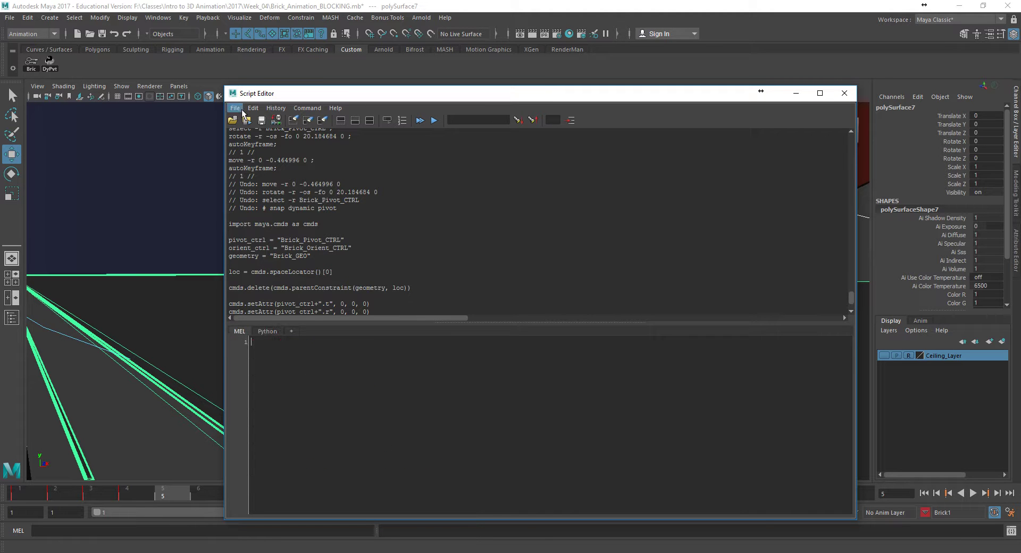
left_click(235, 108)
left_click(258, 127)
left_click(171, 128)
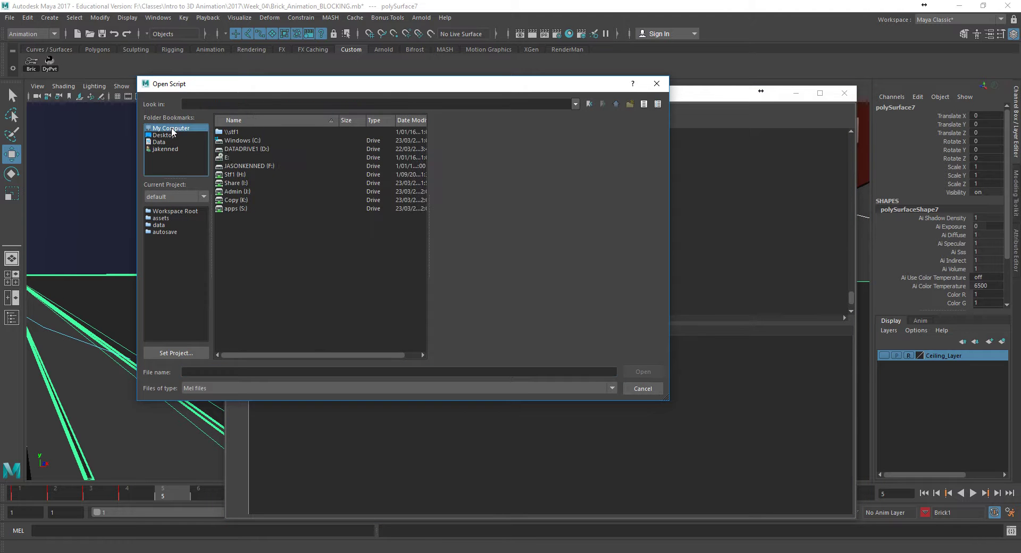
double_click(235, 166)
double_click(240, 132)
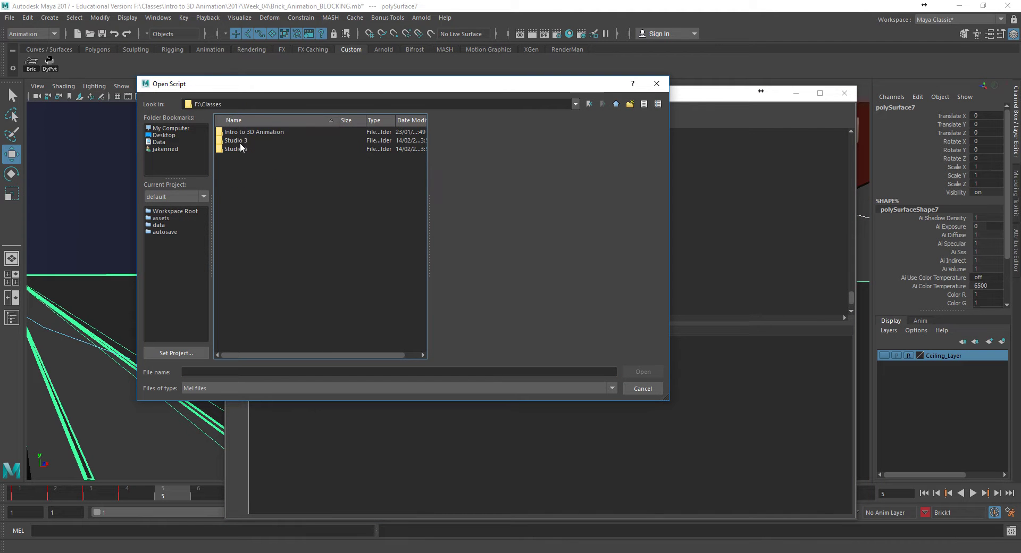
double_click(234, 132)
double_click(233, 132)
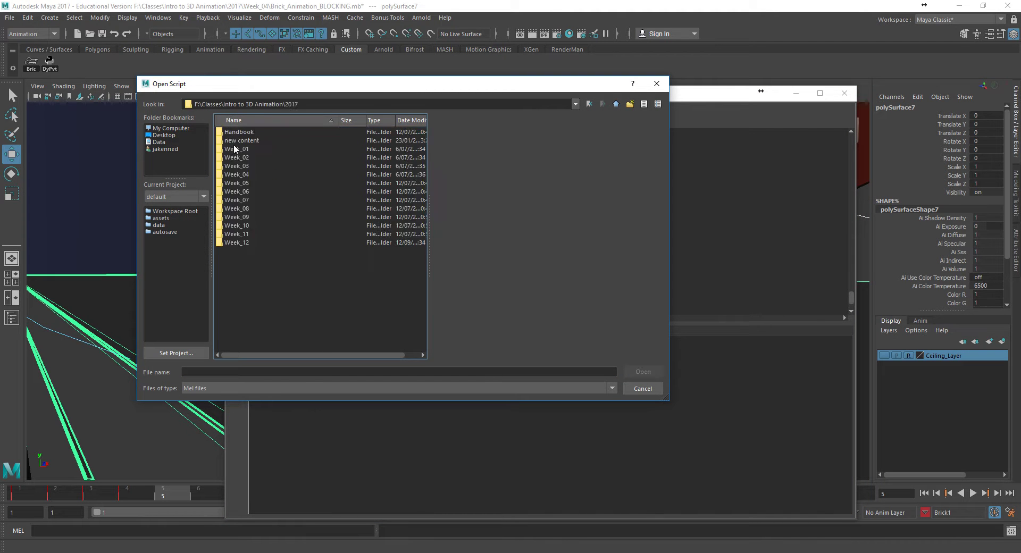
double_click(240, 174)
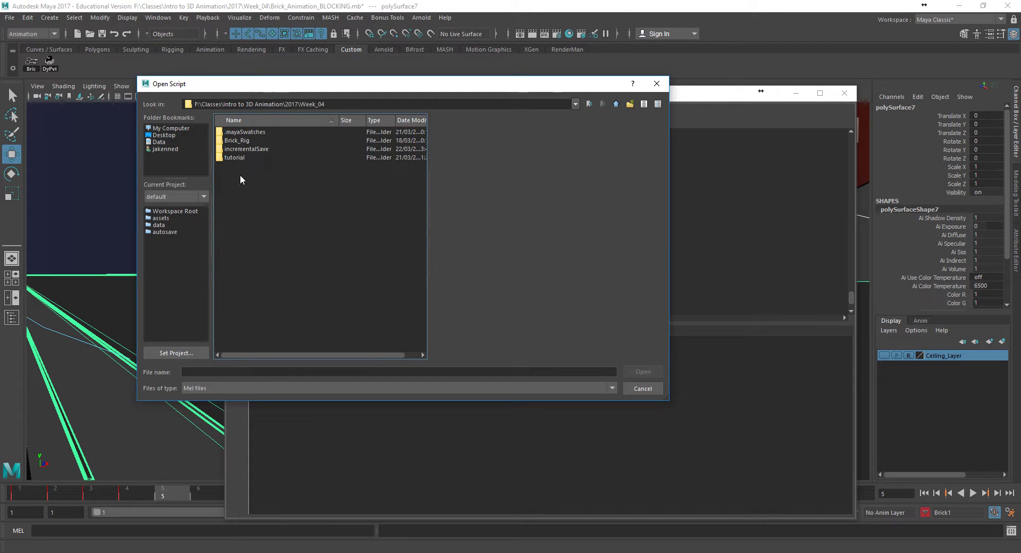
double_click(241, 142)
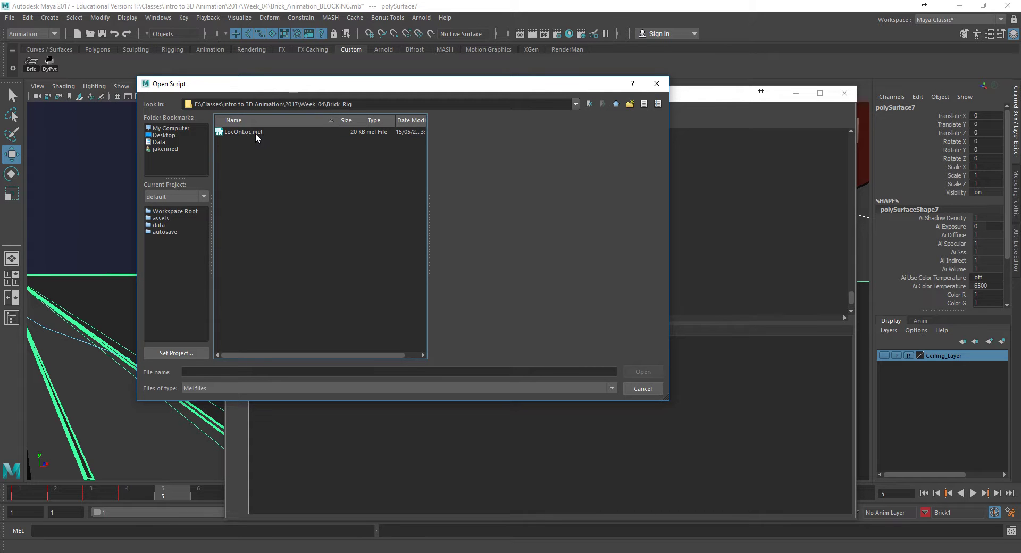
left_click(255, 133)
left_click(630, 370)
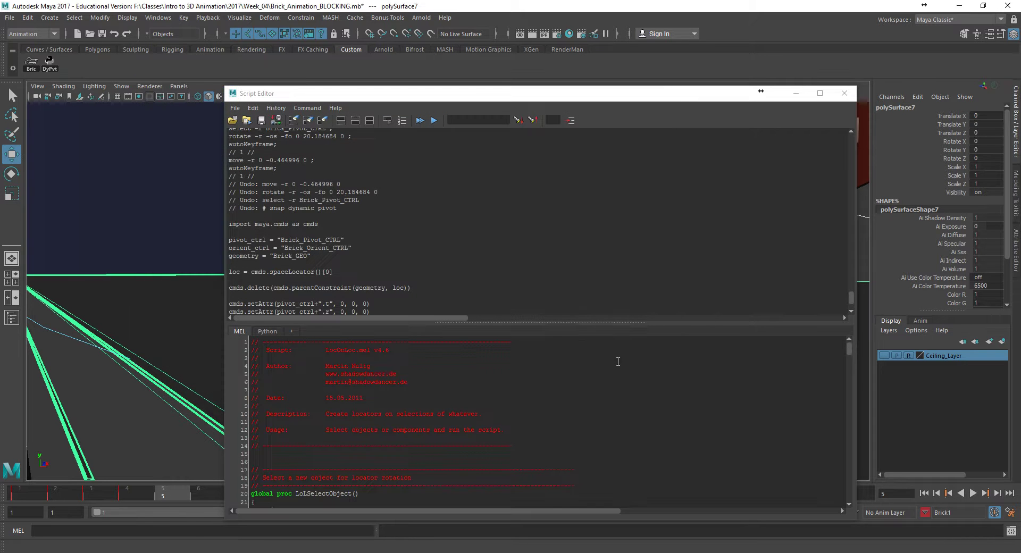
Read through the loaded LocOnLoc script from its header comments to the final LocOnLocUI call and return to its start.
left_click(518, 372)
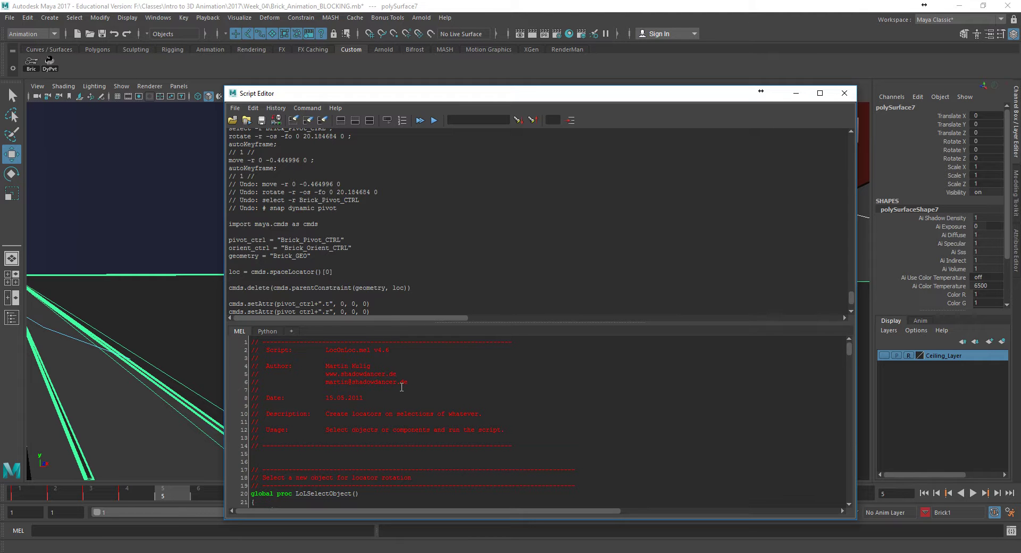
scroll(401, 390, "down", 8)
scroll(400, 388, "up", 8)
scroll(394, 405, "down", 3)
scroll(400, 411, "down", 16)
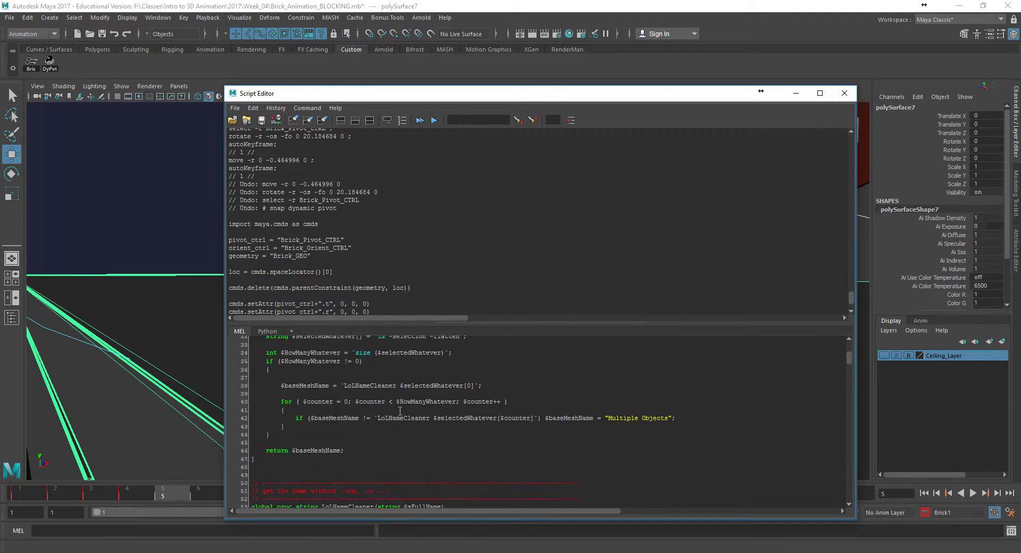
scroll(400, 411, "down", 1)
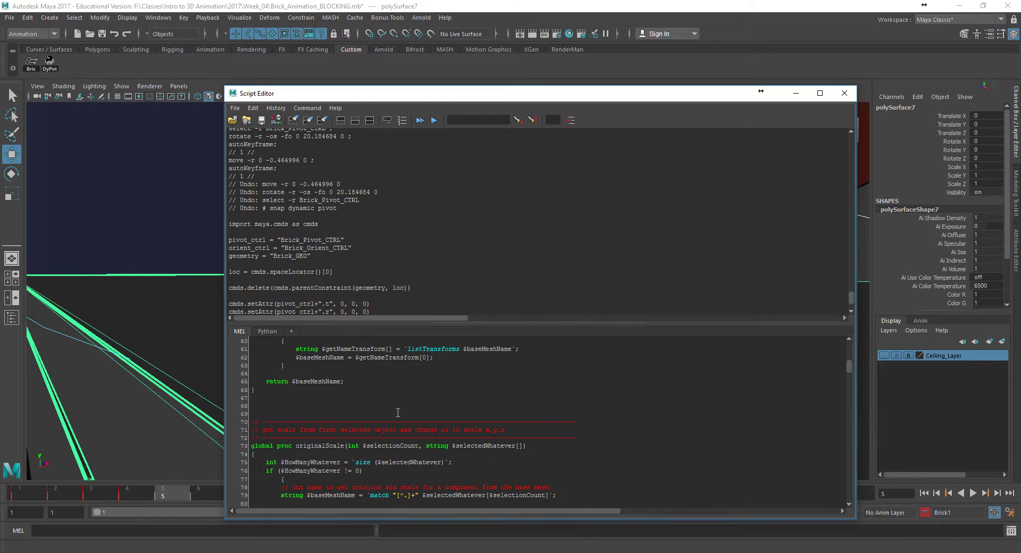
scroll(397, 412, "down", 5)
scroll(399, 411, "down", 4)
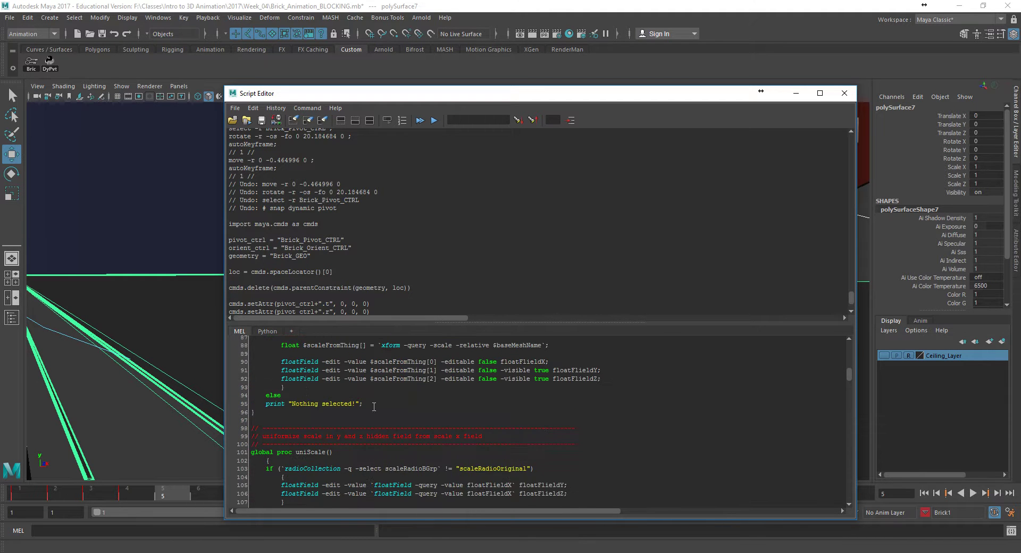
scroll(369, 424, "down", 8)
scroll(376, 425, "down", 20)
scroll(375, 418, "down", 20)
scroll(374, 419, "down", 20)
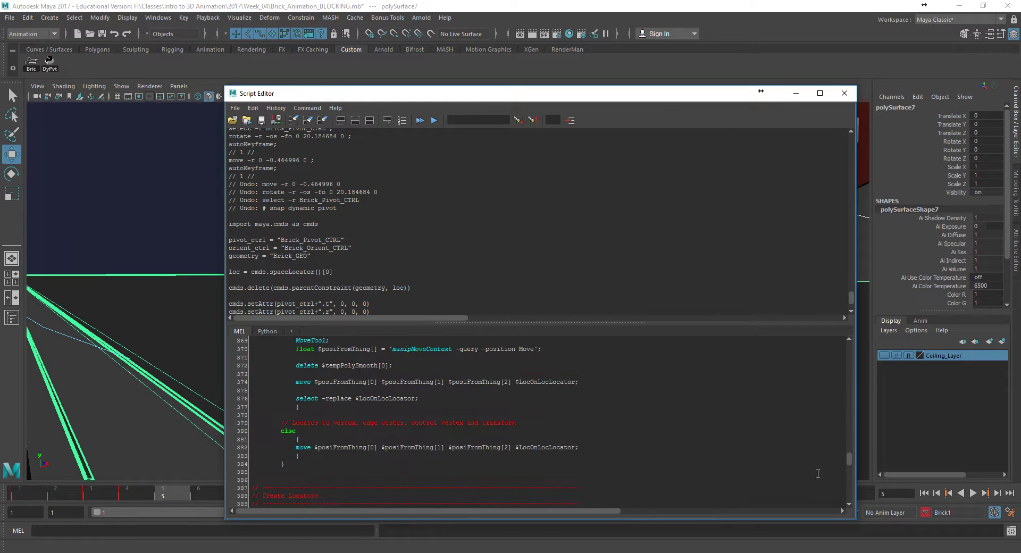
scroll(848, 471, "down", 6)
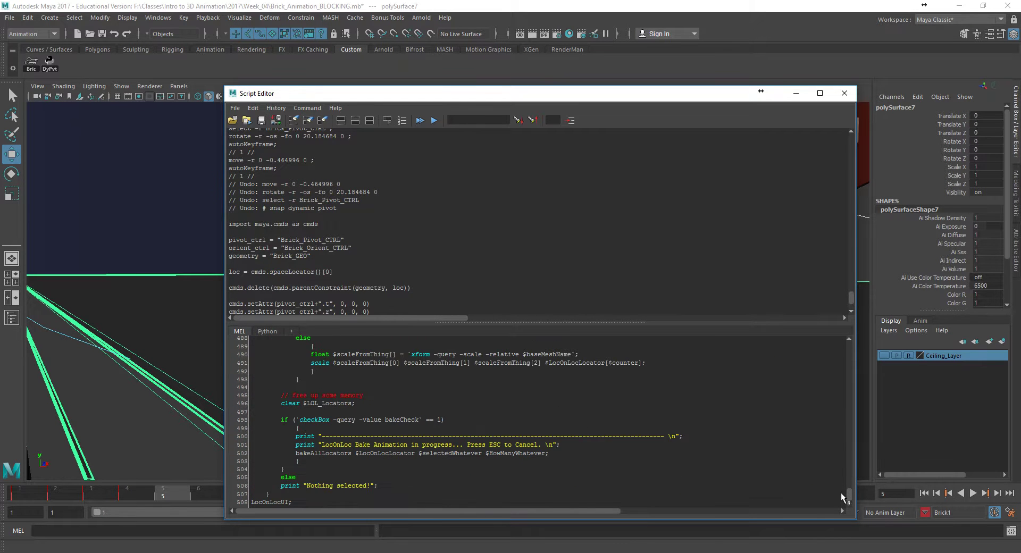
left_click_drag(848, 465, 819, 339)
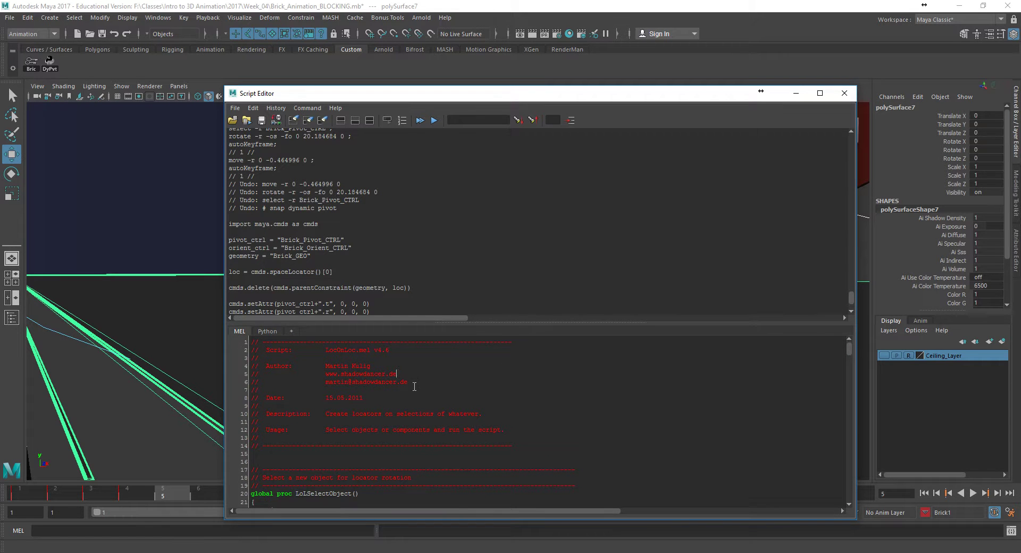
Save the entire LocOnLoc script as a shelf item named LocOn and close the Script Editor.
key("ctrl+a")
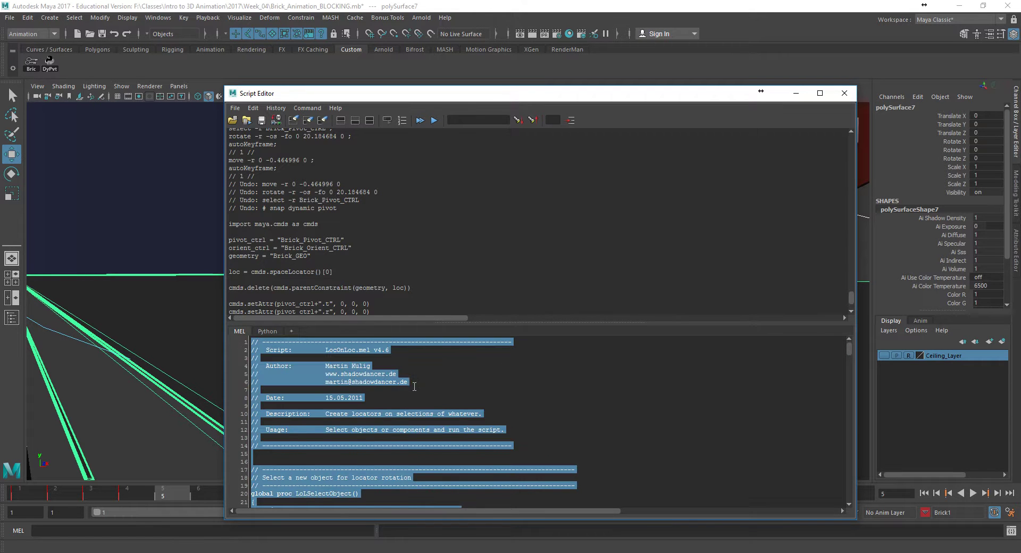
left_click(276, 121)
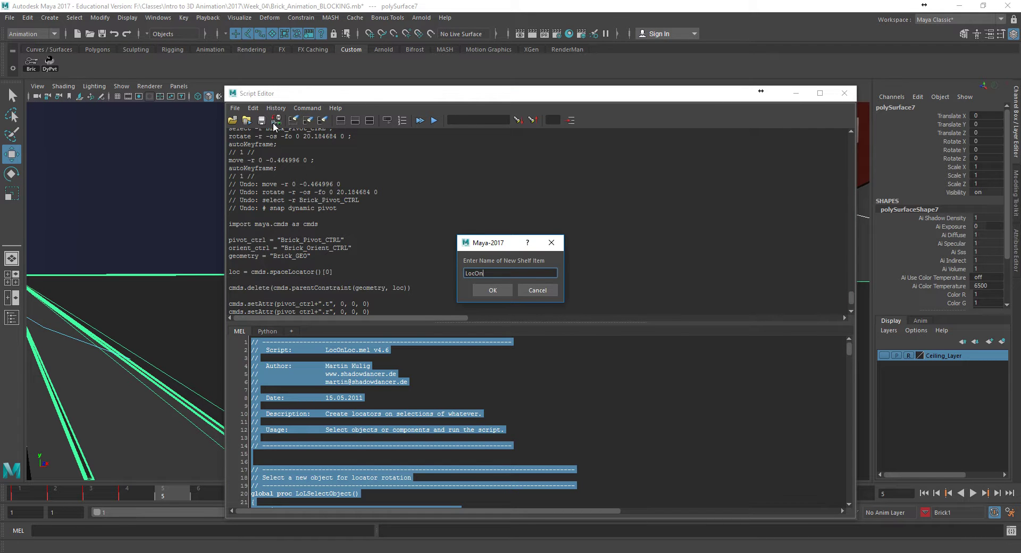
left_click(499, 291)
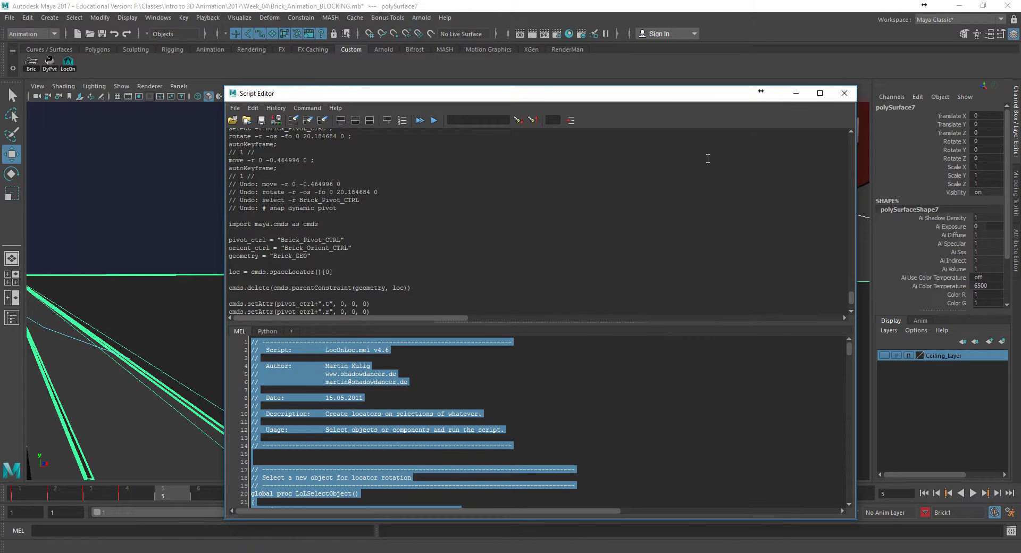
left_click(844, 93)
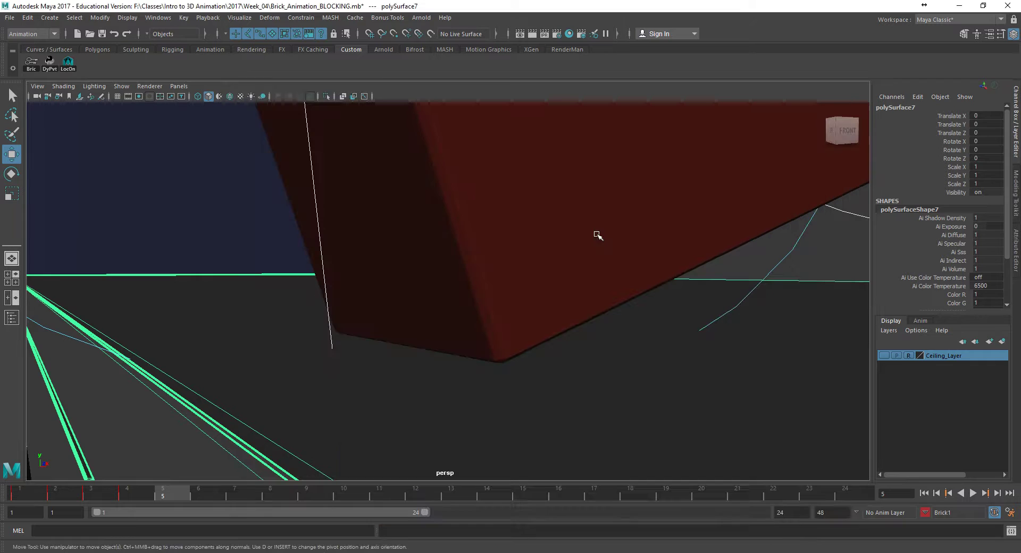
Select the brick geometry's lowest edge and create a locator on it with LocOnLoc, using Scale 1 and object rotation.
left_click(450, 291)
right_click_drag(449, 276, 453, 196)
left_click(410, 344)
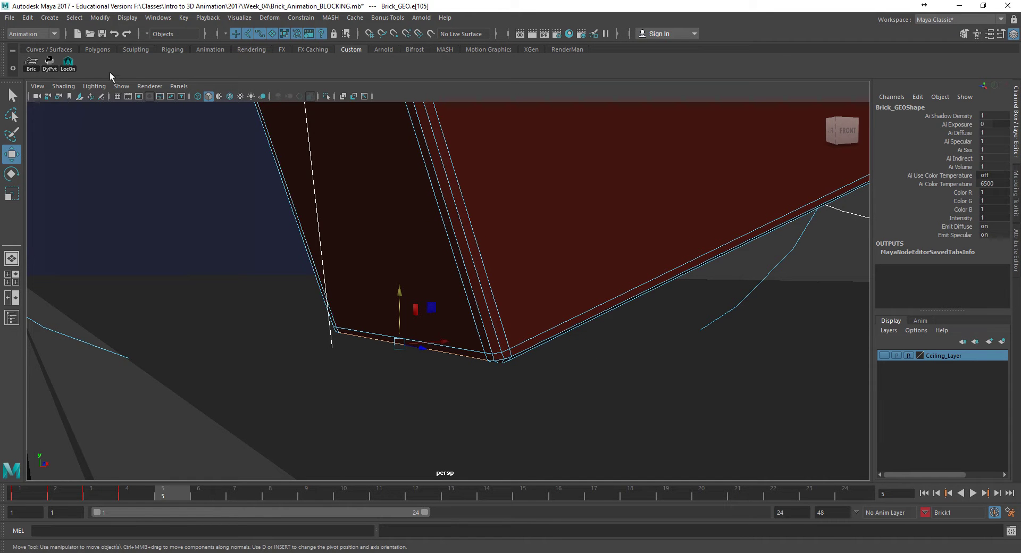
left_click(69, 65)
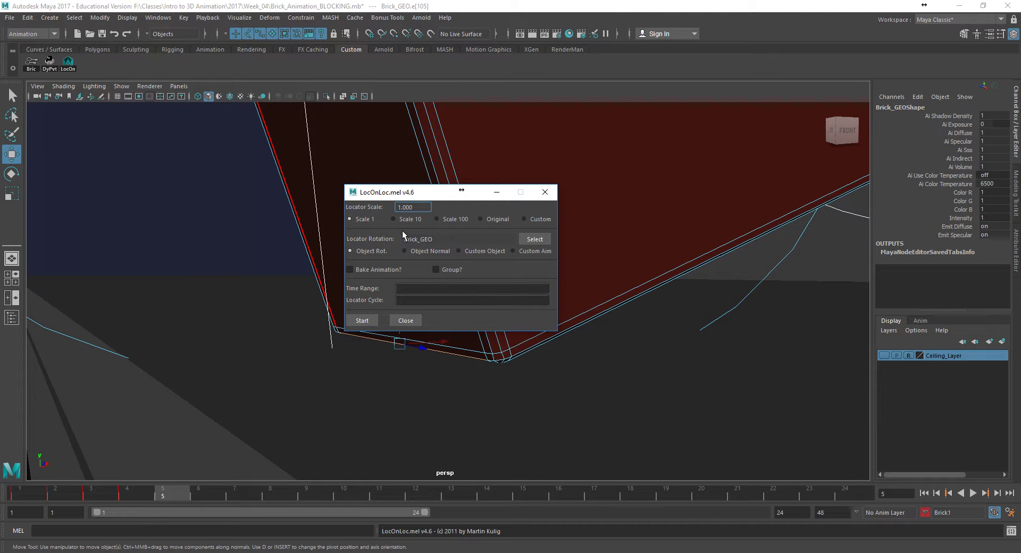
left_click(367, 321)
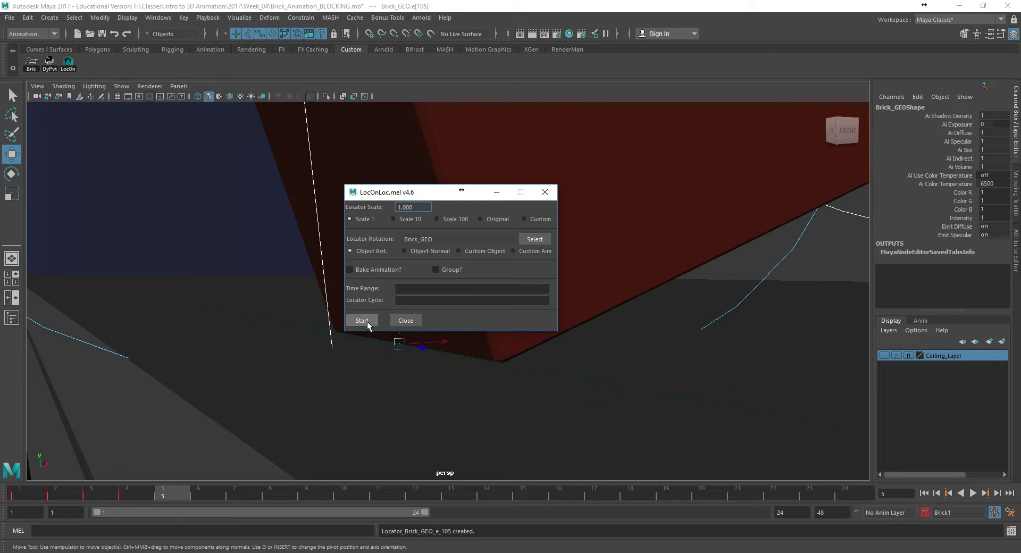
left_click(545, 192)
Select the new locator at the brick's lowest edge and scale it down uniformly to about 0.159.
left_click_drag(559, 303, 553, 330, "alt")
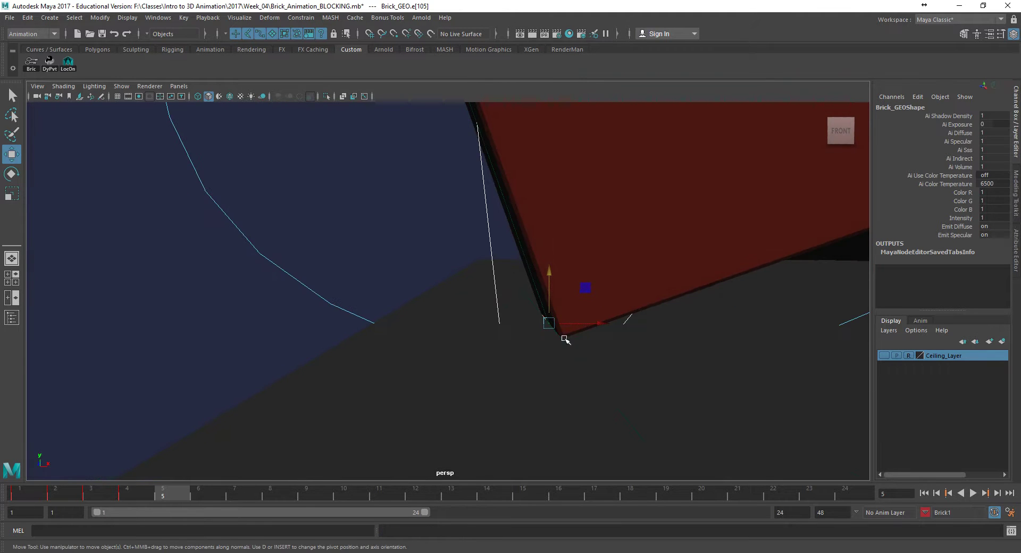
left_click(593, 371)
left_click_drag(609, 369, 579, 337, "alt")
key("ctrl+z")
left_click_drag(414, 330, 615, 346, "alt")
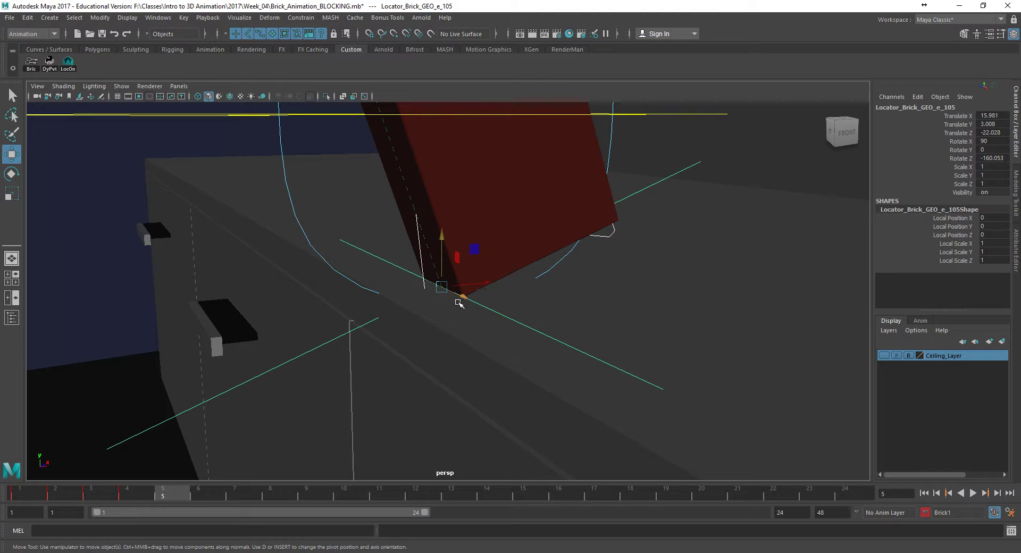
key("r")
left_click_drag(443, 288, 246, 303)
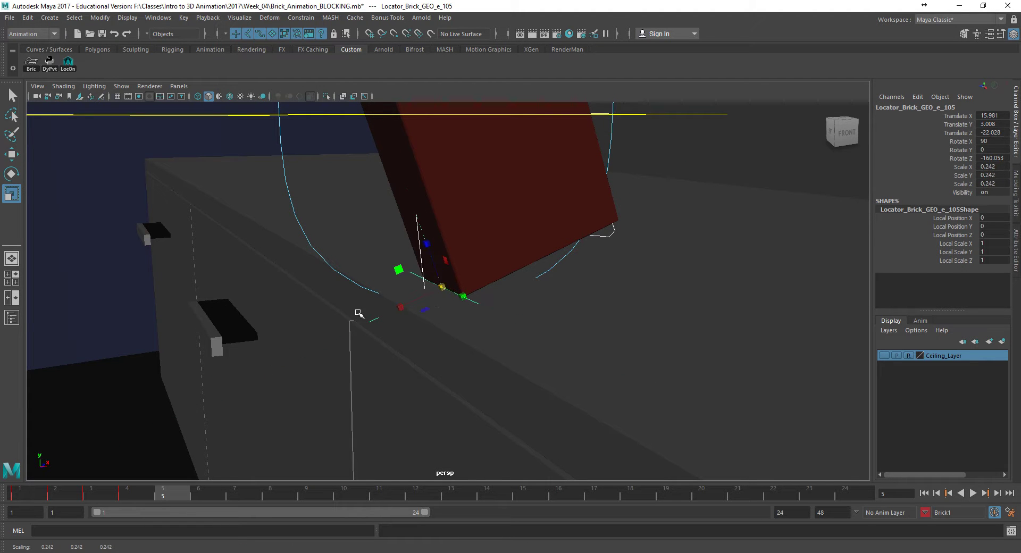
Examine the locator's placement on the brick edge in wireframe against different background colours, and return to shaded display.
key("4")
left_click_drag(387, 293, 659, 366, "alt")
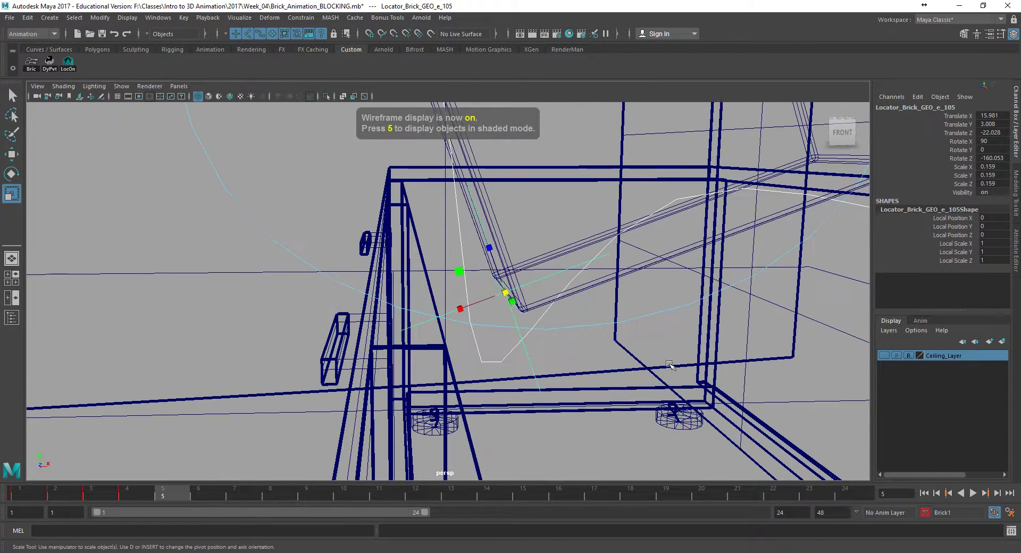
key("alt+b")
key("alt+b")
left_click_drag(490, 300, 445, 275, "alt")
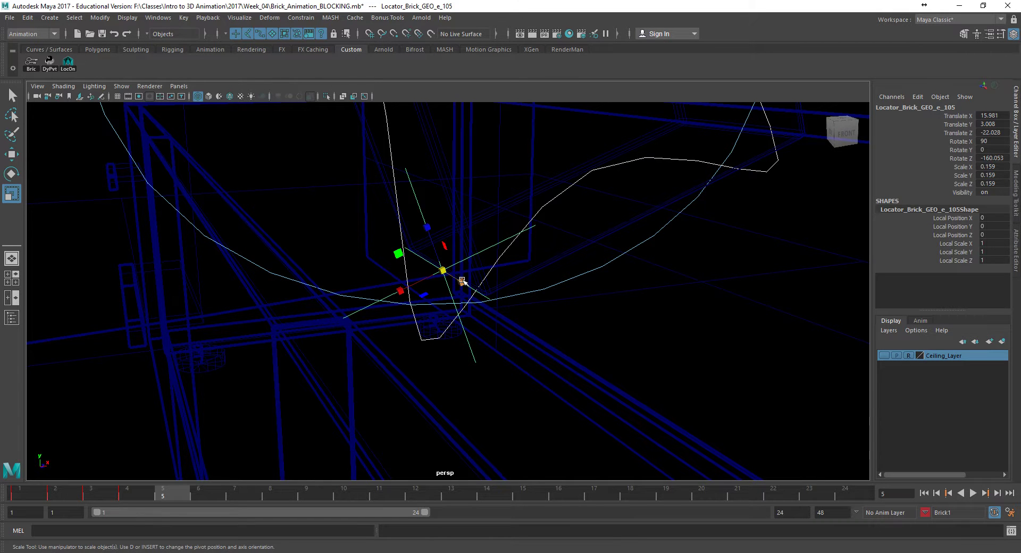
key("alt+b")
key("alt+b")
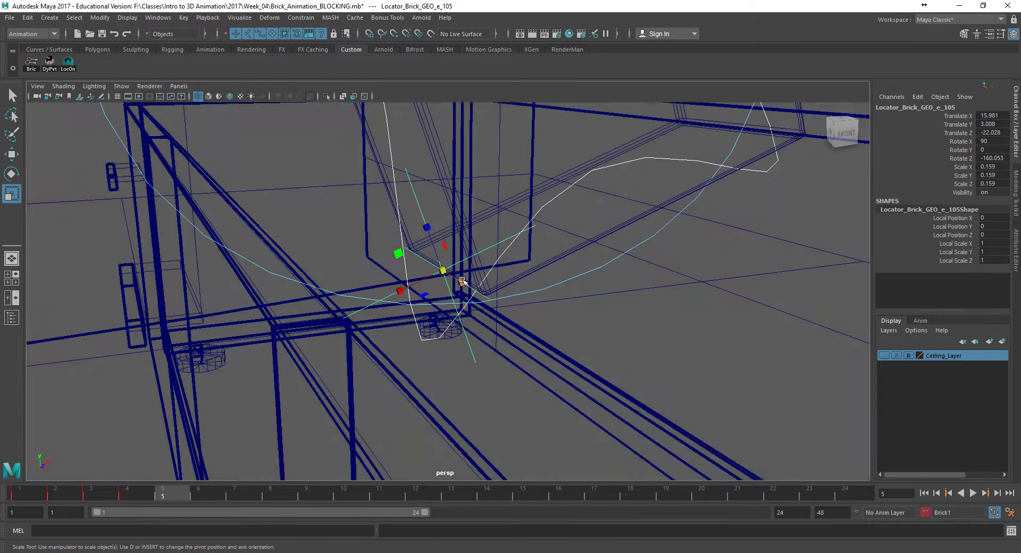
key("5")
Deselect the locator and run the dynamic pivot snap script on the brick rig.
scroll(478, 284, "up", 5)
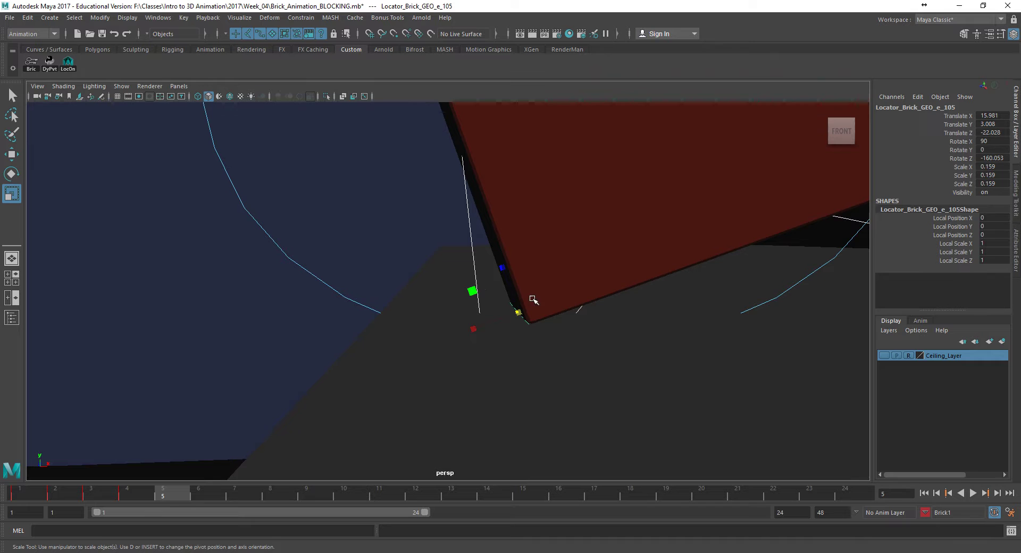
middle_click_drag(606, 281, 615, 348, "alt")
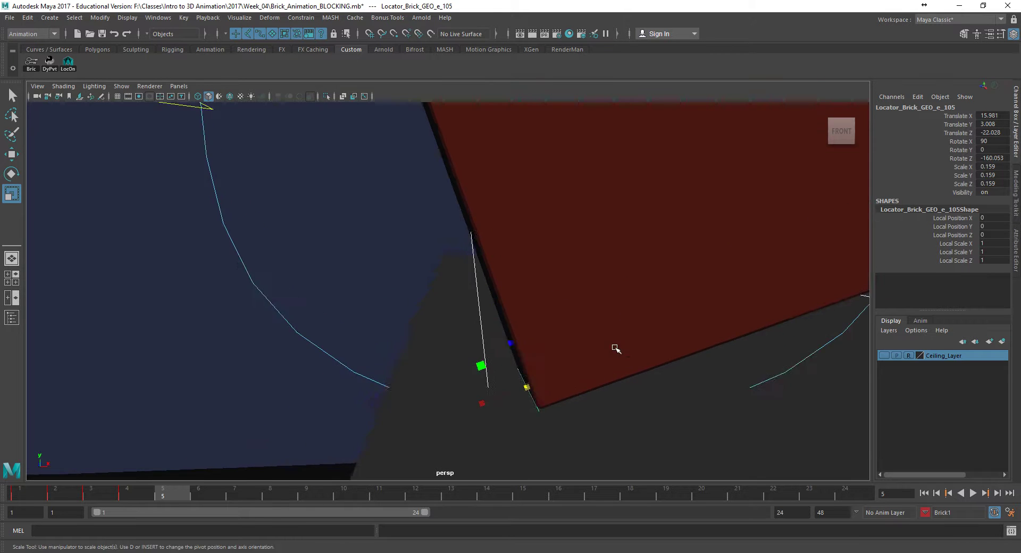
right_click_drag(614, 348, 474, 271, "alt")
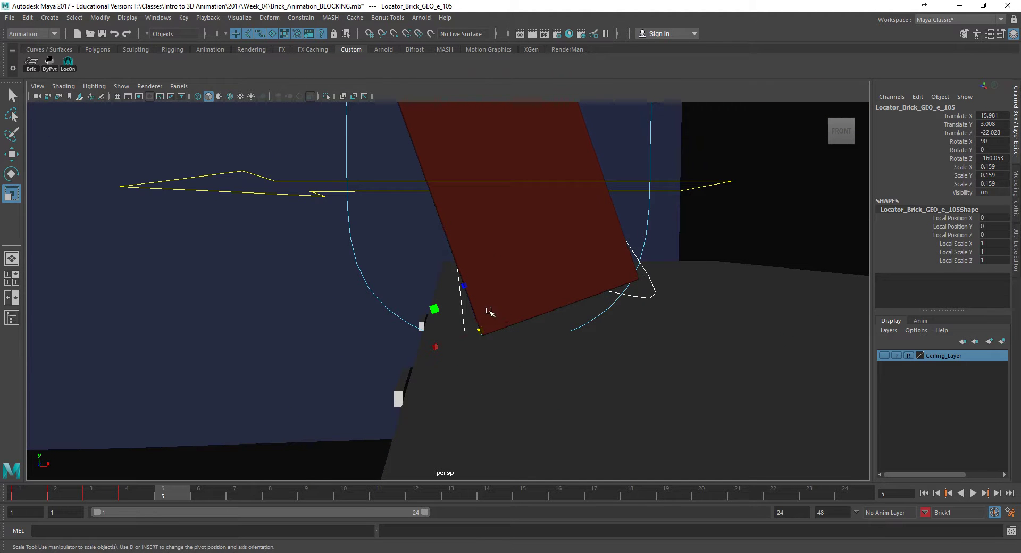
left_click(649, 292)
left_click(289, 246)
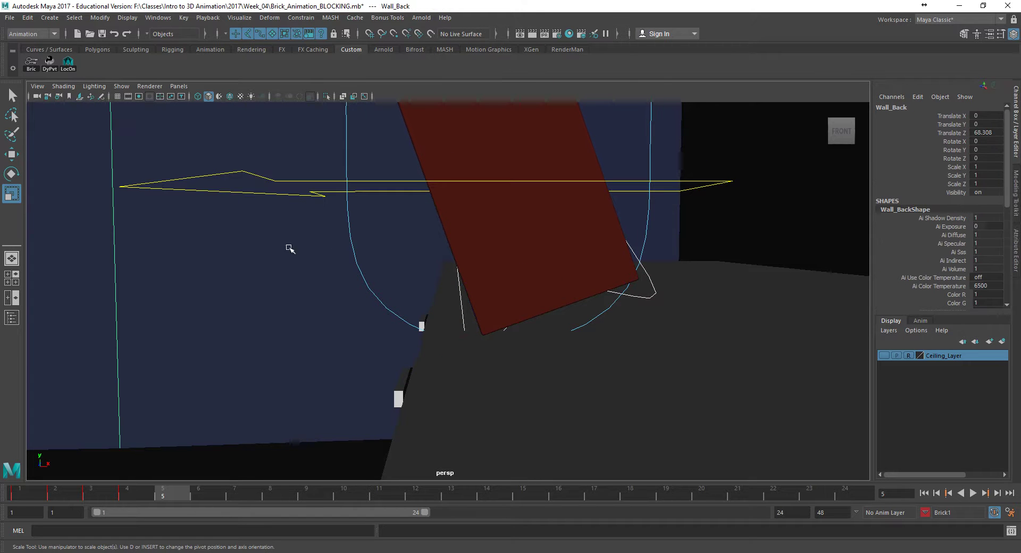
left_click(48, 62)
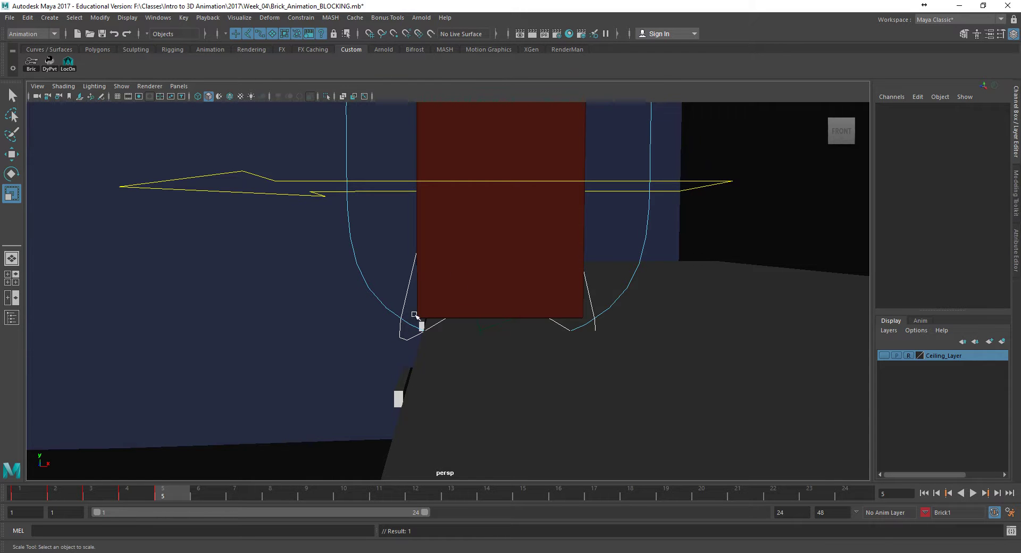
Select the brick's translate control and move the brick sideways off the cabinet's edge to Translate Z -1.737.
left_click(311, 181)
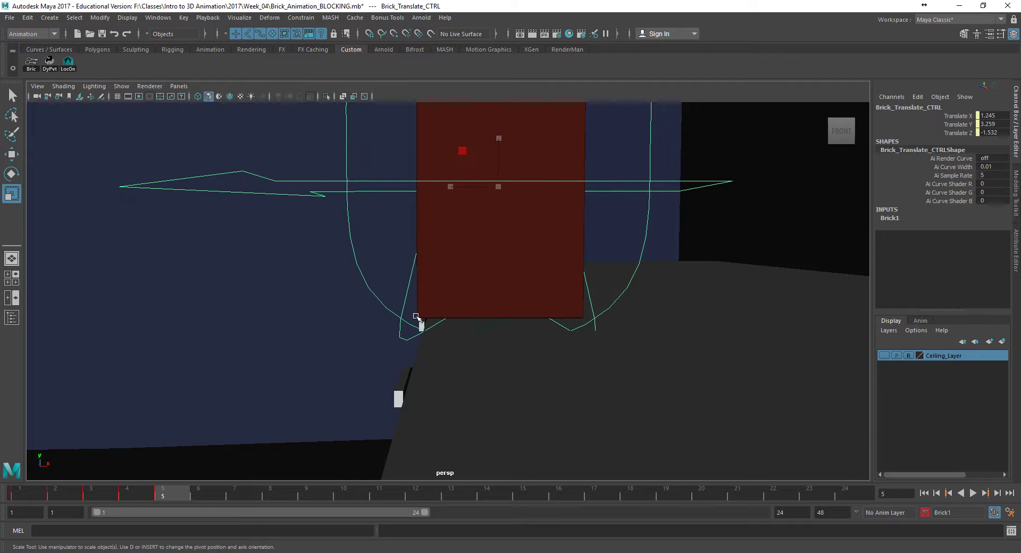
middle_click_drag(424, 320, 433, 279, "alt")
left_click(508, 172)
left_click_drag(547, 171, 606, 184)
right_click_drag(575, 232, 589, 330, "alt")
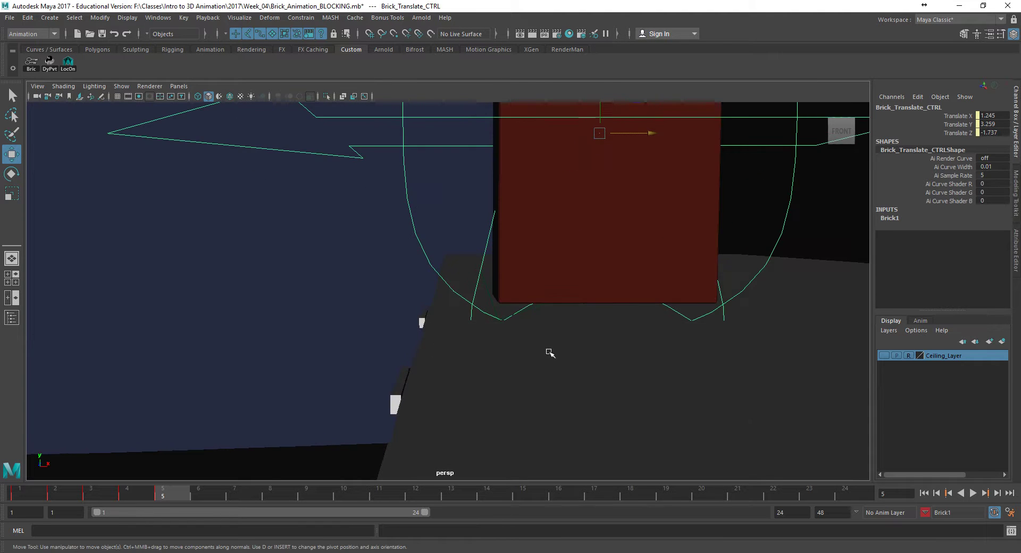
Lower the brick's translate control to Translate Y 3.203, comparing the brick's lower corner with the locator in the front view.
key("space")
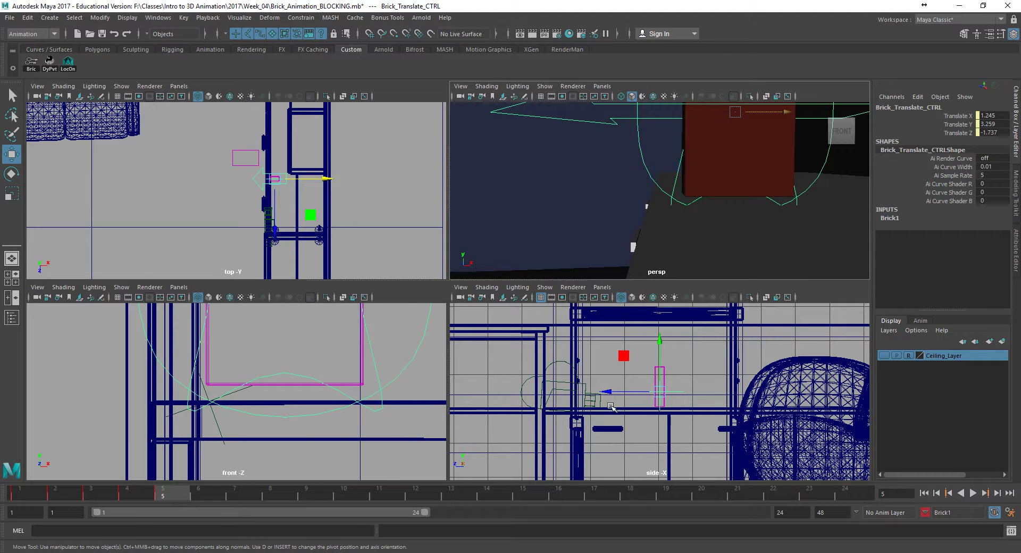
key("space")
mouse_move(253, 300)
right_mouse_down("alt")
mouse_move(617, 333)
mouse_move(469, 235)
right_mouse_up("alt")
key("w")
right_click_drag(564, 261, 647, 285, "alt")
right_click_drag(473, 277, 559, 295, "alt")
right_click_drag(446, 274, 650, 313, "alt")
right_click_drag(531, 290, 585, 303, "alt")
middle_click_drag(417, 290, 421, 310, "alt")
right_click_drag(421, 310, 617, 326, "alt")
right_click_drag(371, 325, 483, 319, "alt")
middle_click_drag(319, 333, 351, 296, "alt")
right_click_drag(351, 296, 659, 337, "alt")
middle_click_drag(390, 323, 420, 338, "alt")
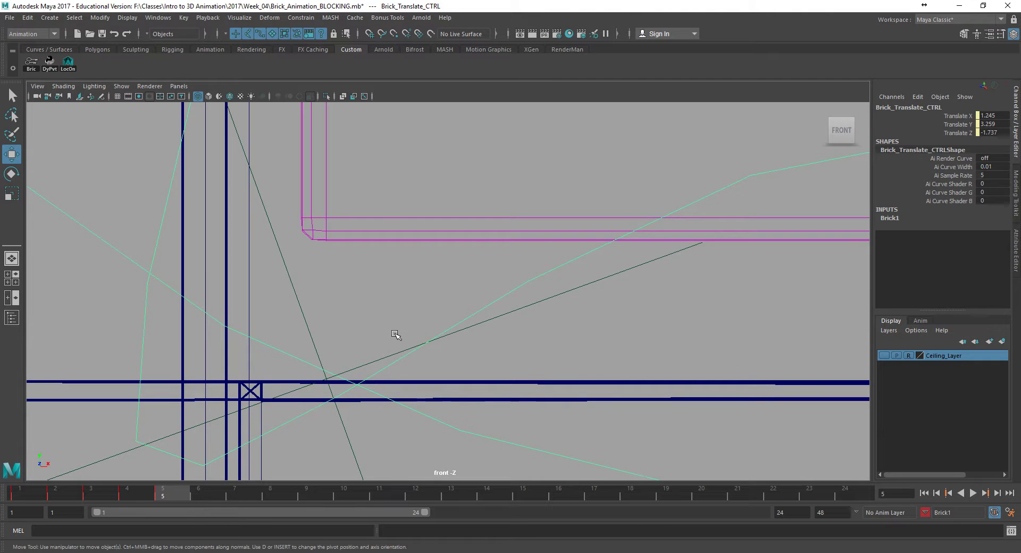
key("space")
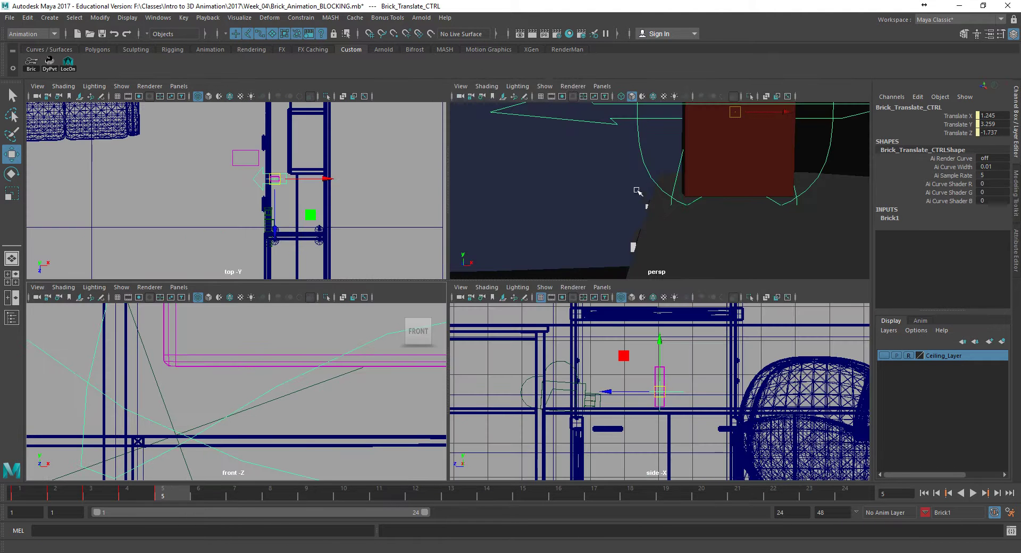
key("f")
scroll(729, 378, "up", 5)
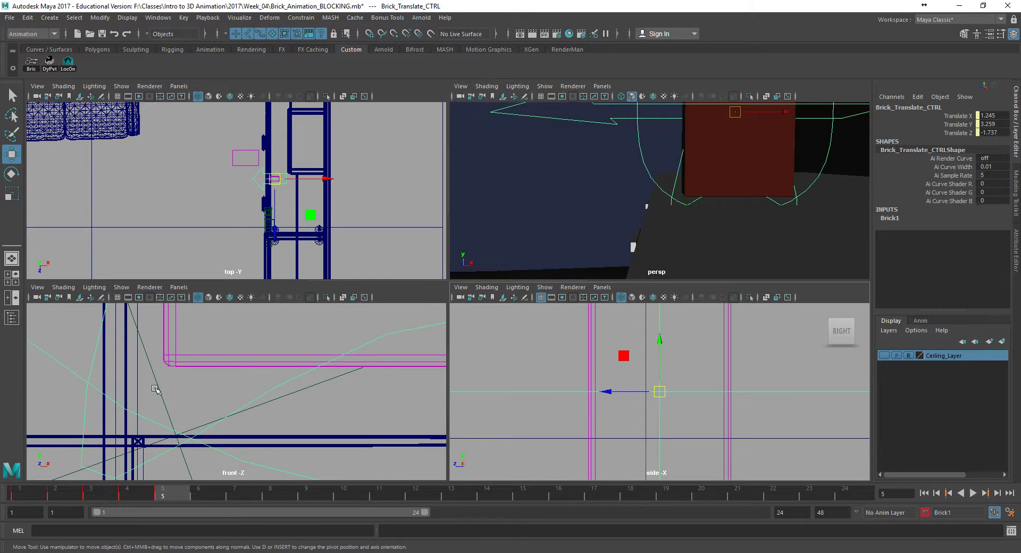
middle_click_drag(190, 394, 210, 383, "alt")
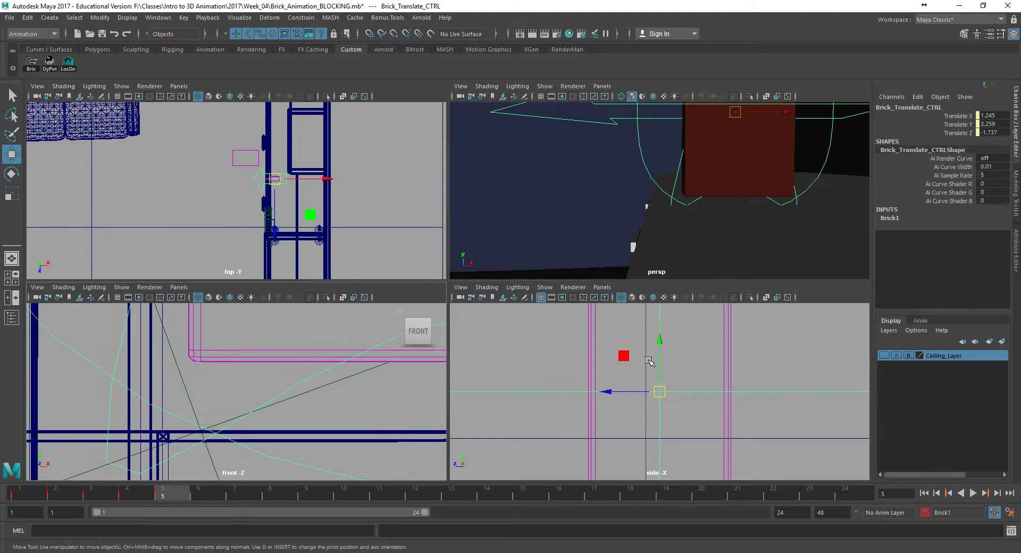
left_click_drag(661, 346, 654, 374)
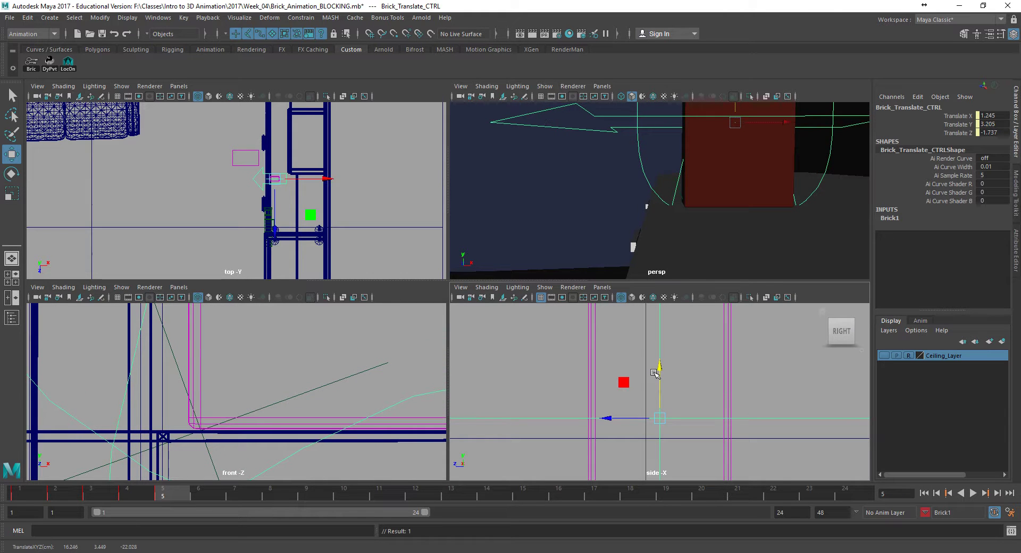
key("equal")
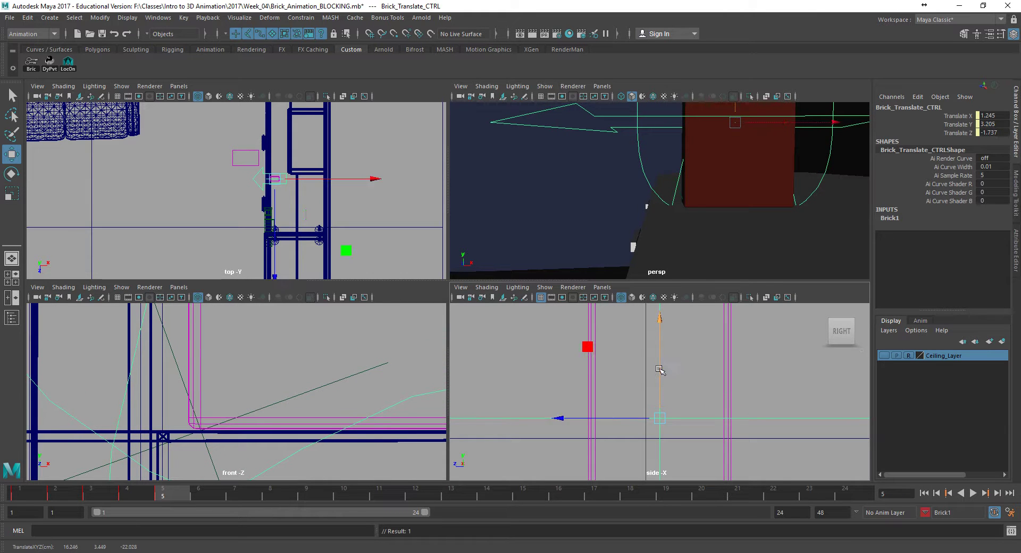
left_click_drag(660, 370, 661, 372)
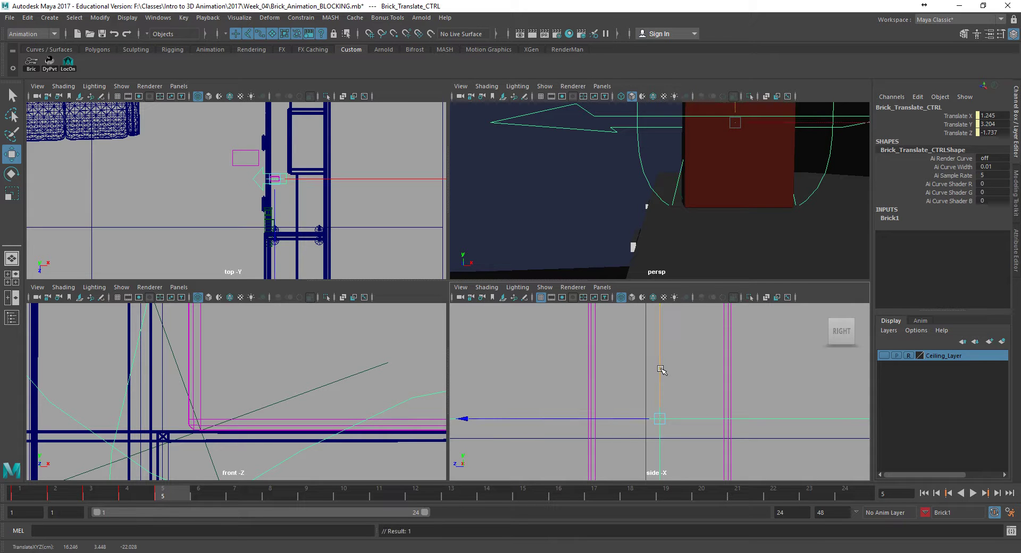
left_click_drag(662, 371, 661, 371)
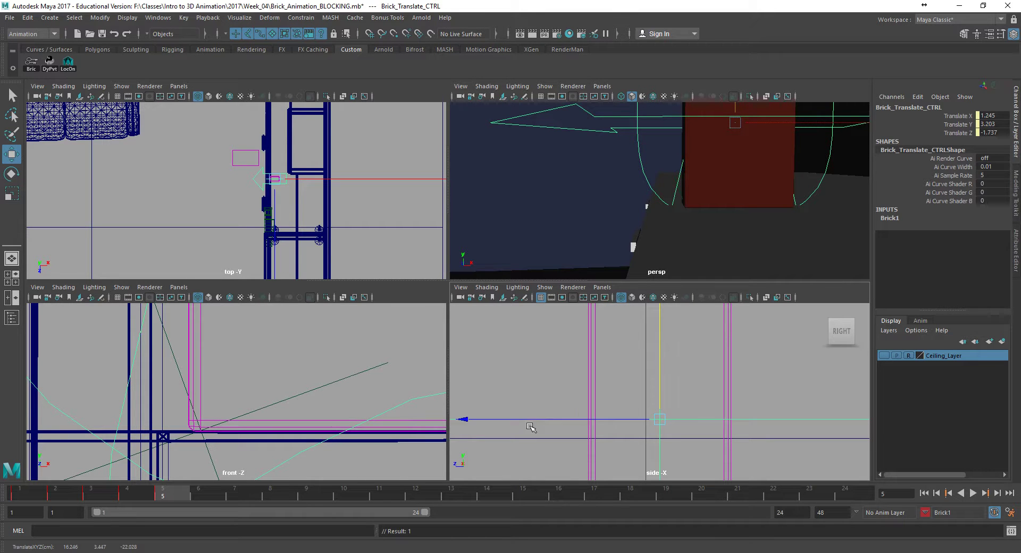
left_click_drag(500, 419, 520, 424)
key("ctrl+z")
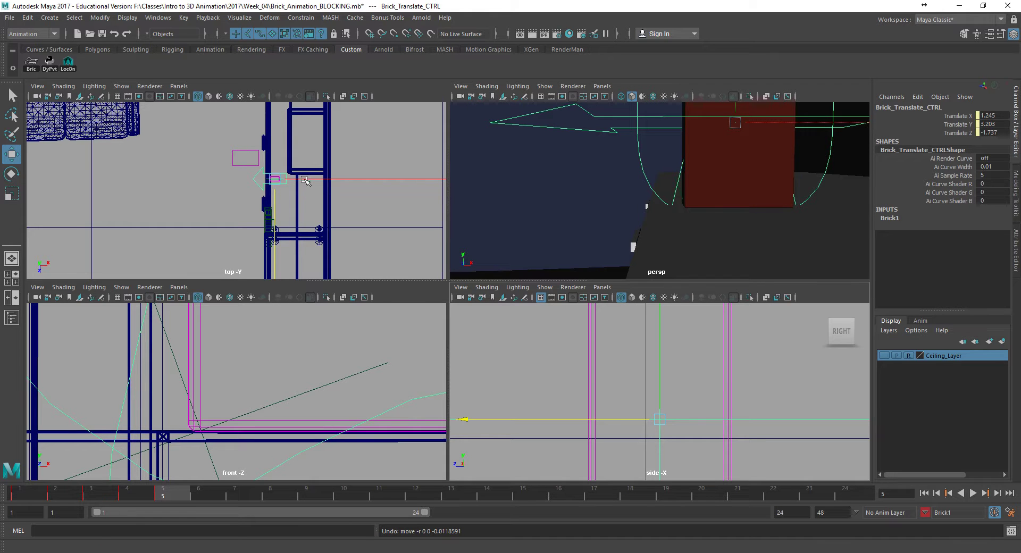
left_click_drag(305, 179, 305, 179)
key("ctrl+z")
key("ctrl+z")
key("ctrl+z")
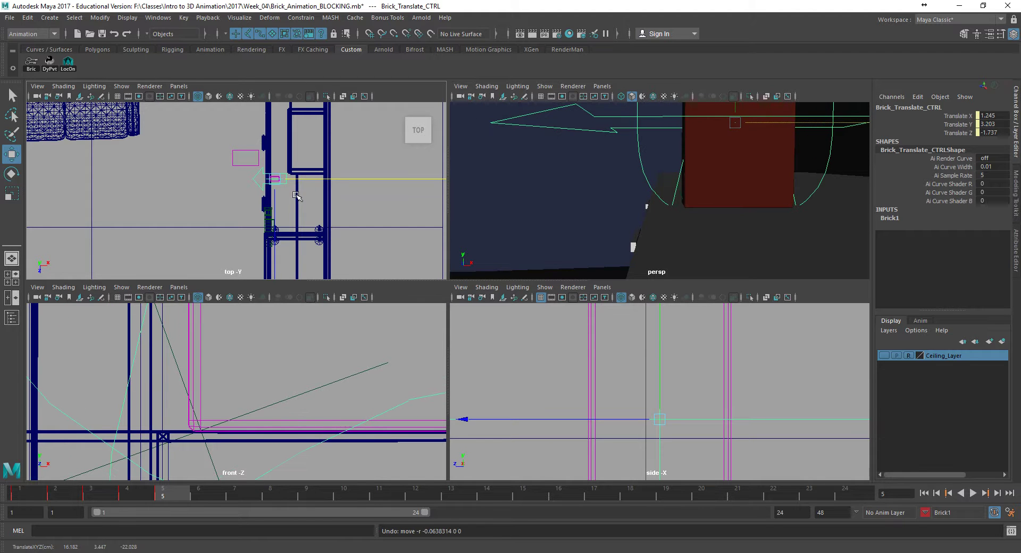
Fine-tune the brick's alignment with the locator by moving the translate control to Translate Z -1.746 and Translate Y 3.2.
scroll(286, 192, "down", 5)
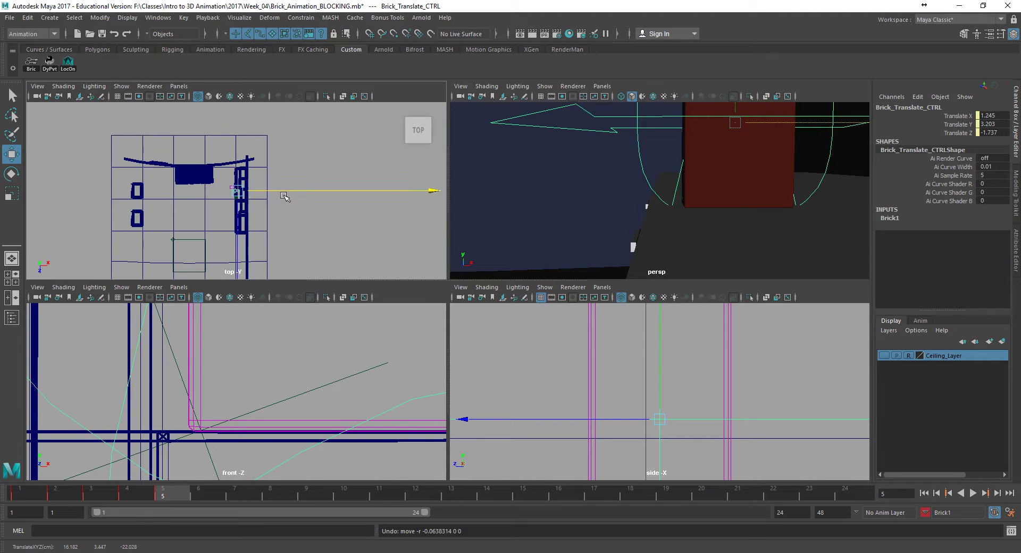
scroll(279, 201, "up", 6)
right_click_drag(278, 202, 404, 202, "alt")
right_click_drag(200, 194, 323, 194, "alt")
middle_click_drag(322, 194, 278, 189, "alt")
right_click_drag(278, 189, 425, 200, "alt")
scroll(262, 187, "up", 5)
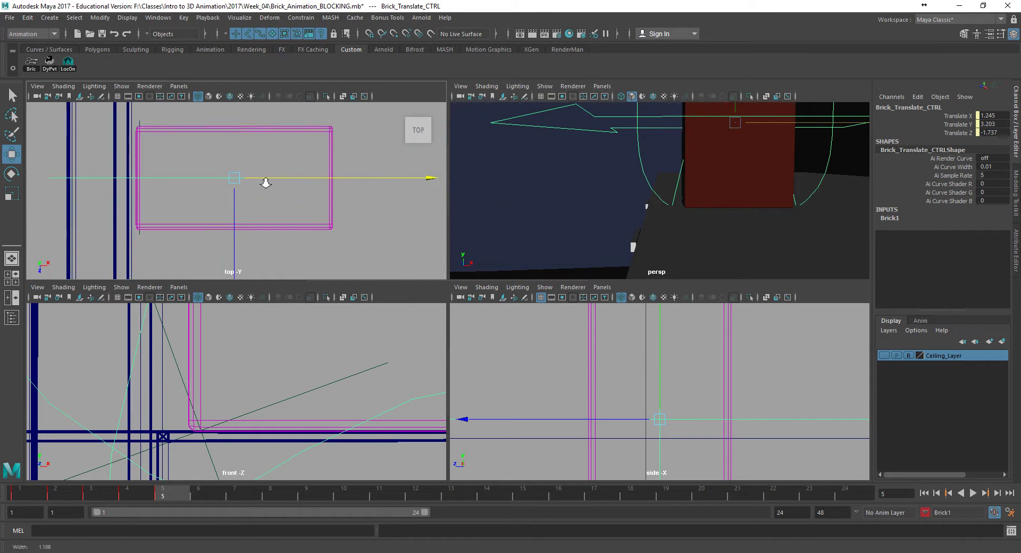
left_click_drag(292, 175, 299, 174)
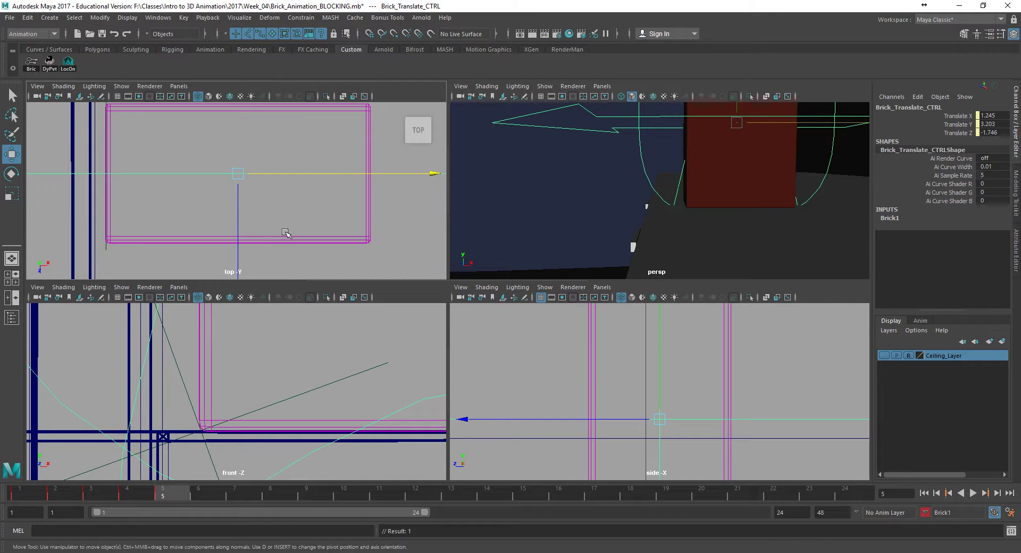
left_click_drag(660, 351, 661, 353)
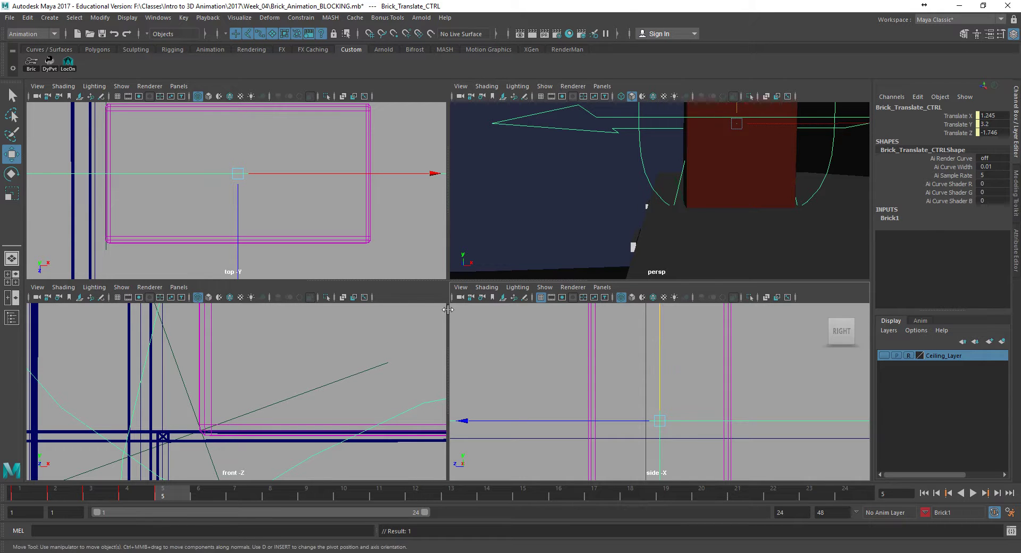
Select the brick's pivot control and lower the pivot to the brick's bottom edge, at Translate Z about 0.572.
left_click(685, 173)
left_click_drag(738, 160, 741, 187, "alt")
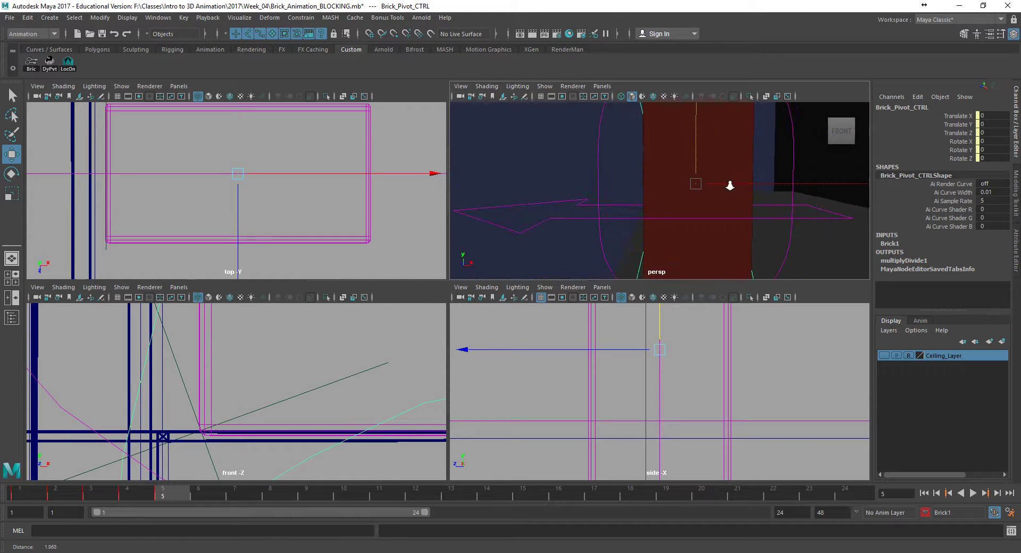
right_click_drag(741, 187, 777, 163, "alt")
mouse_move(713, 161)
middle_mouse_down("alt")
mouse_move(702, 175)
mouse_move(704, 145)
middle_mouse_up("alt")
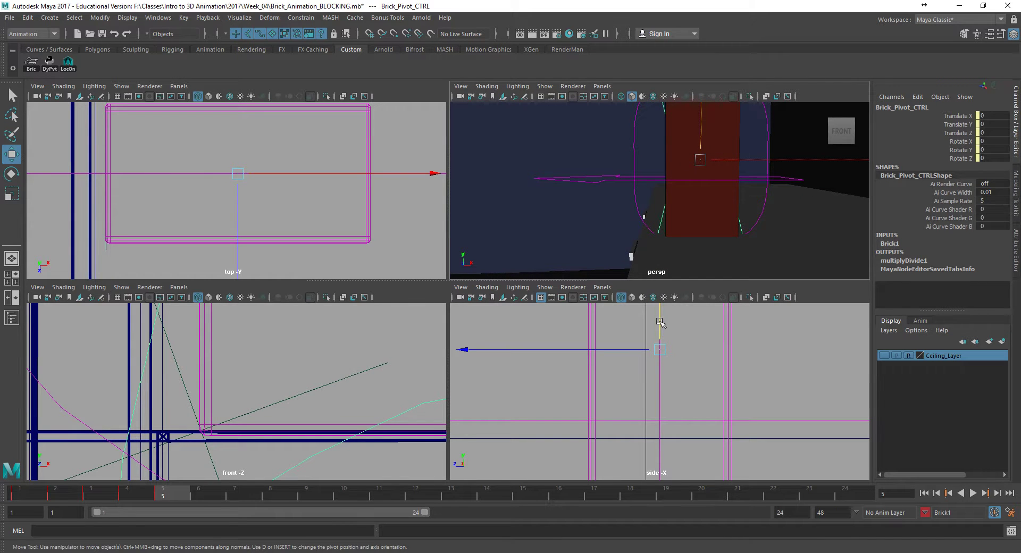
left_click_drag(660, 324, 634, 477)
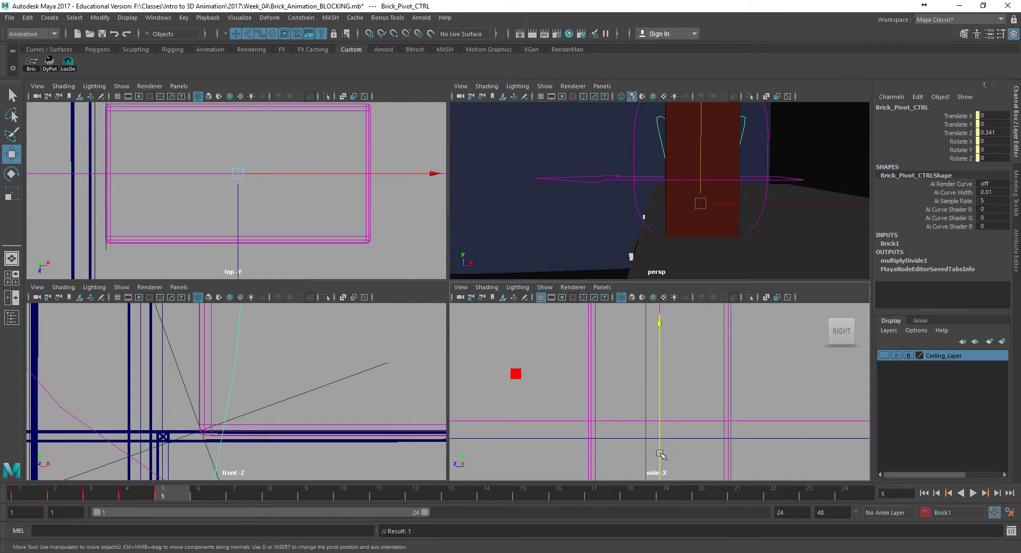
scroll(634, 477, "down", 5)
middle_click_drag(638, 452, 706, 430, "alt")
left_click_drag(612, 339, 594, 362)
key("s")
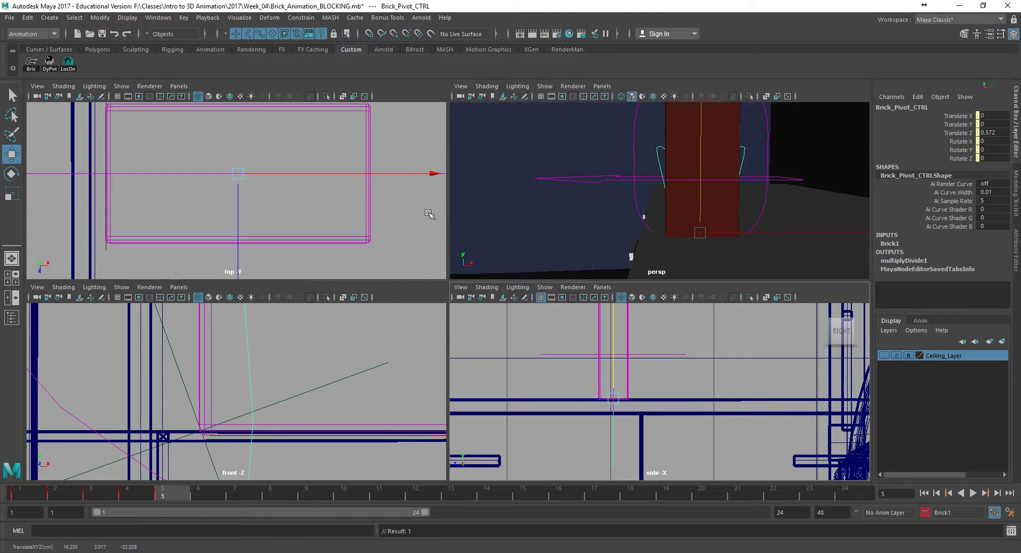
Move the pivot control onto the brick's bottom corner at the locator, with Translate X -0.276 and Translate Z 0.581.
left_click_drag(431, 174, 321, 186)
left_click(268, 420)
left_click_drag(268, 420, 200, 429)
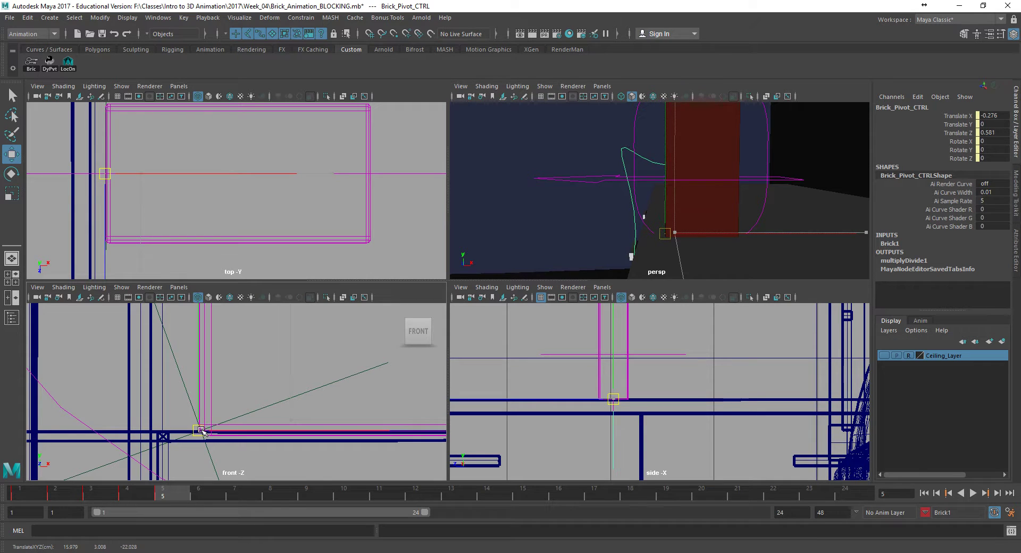
left_click(387, 432)
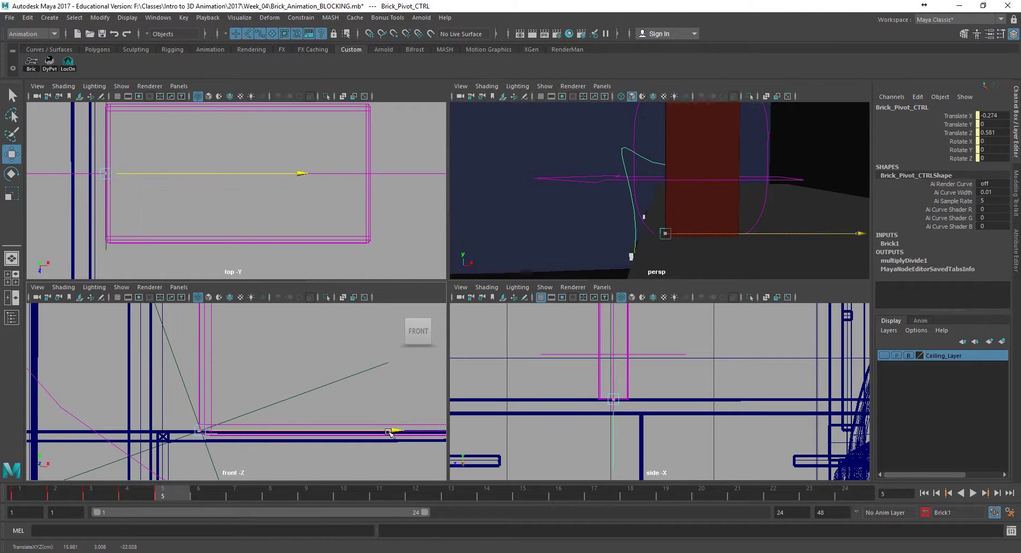
left_click_drag(387, 433, 386, 432)
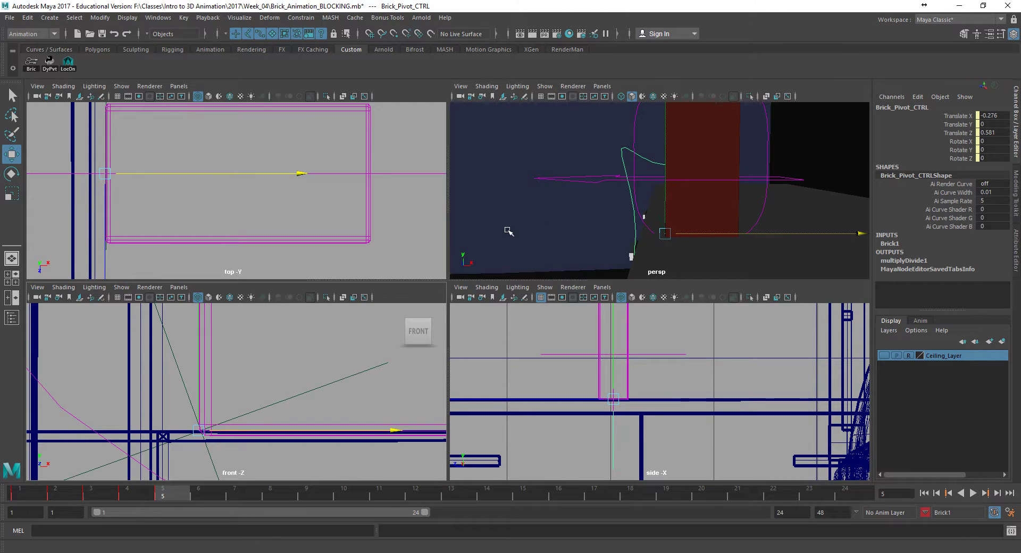
Try to rotate the brick about its repositioned pivot to match the locator's tilt.
key("e")
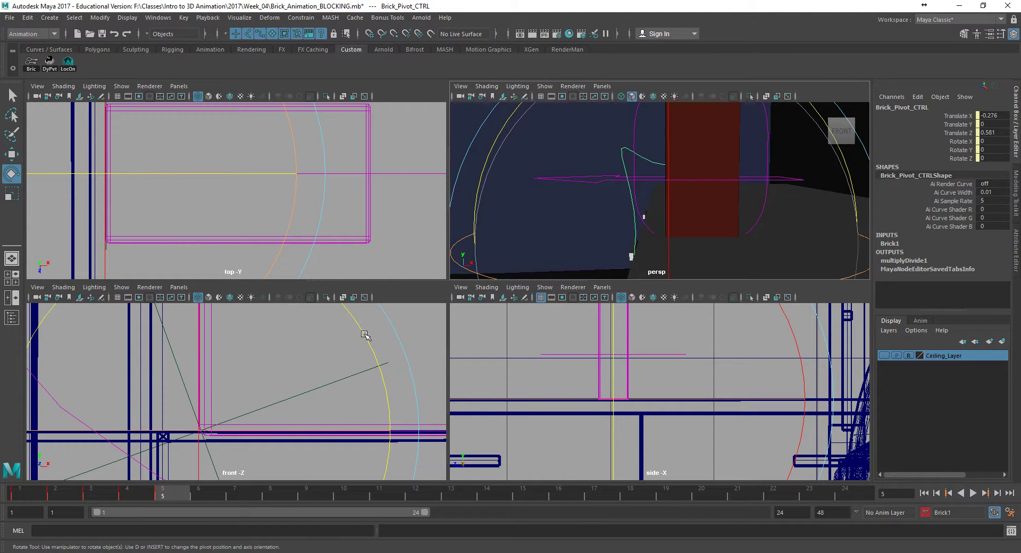
key("minus")
mouse_move(268, 368)
left_mouse_down()
mouse_move(236, 356)
mouse_move(264, 359)
left_mouse_up()
key("ctrl+z")
key("ctrl+z")
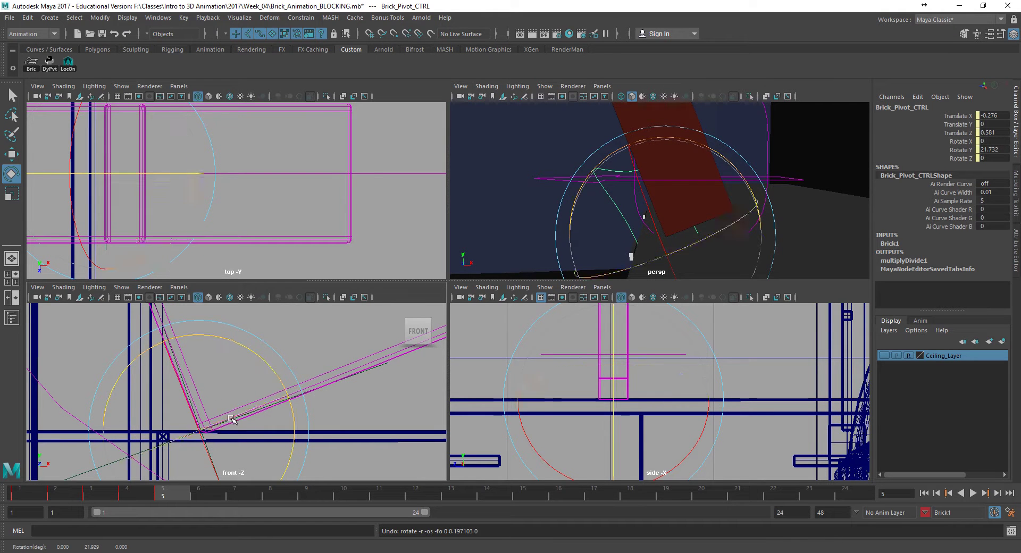
key("e")
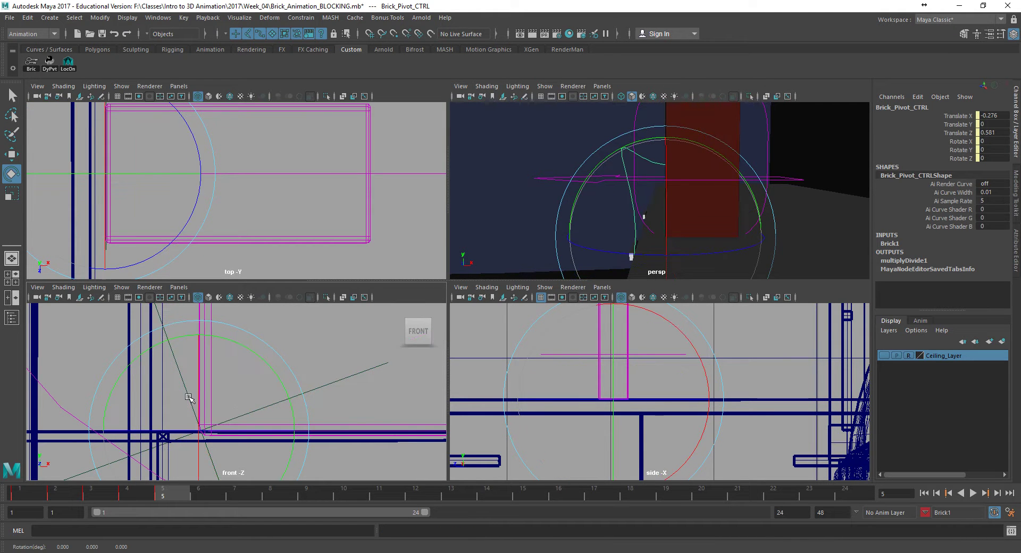
left_click(159, 317)
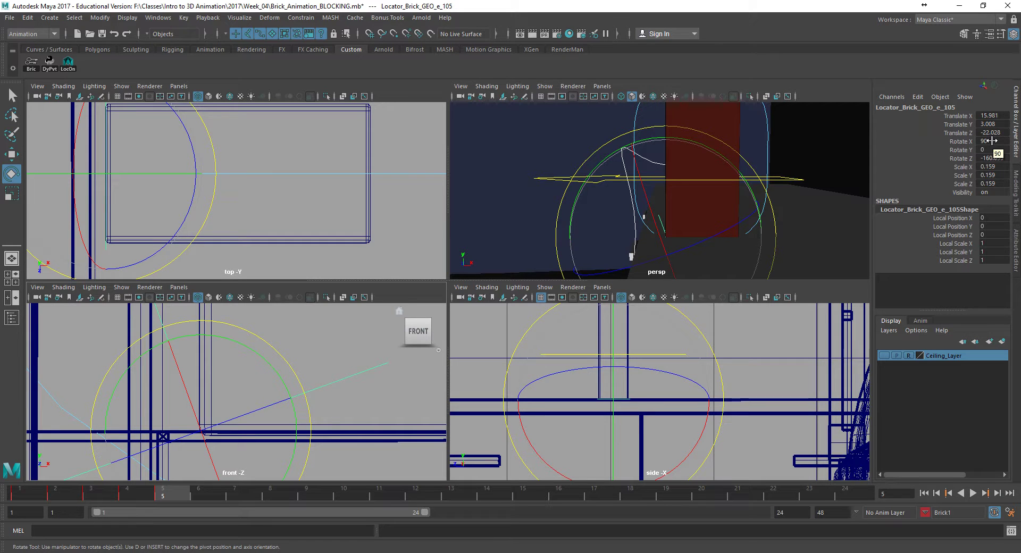
left_click_drag(699, 142, 681, 138)
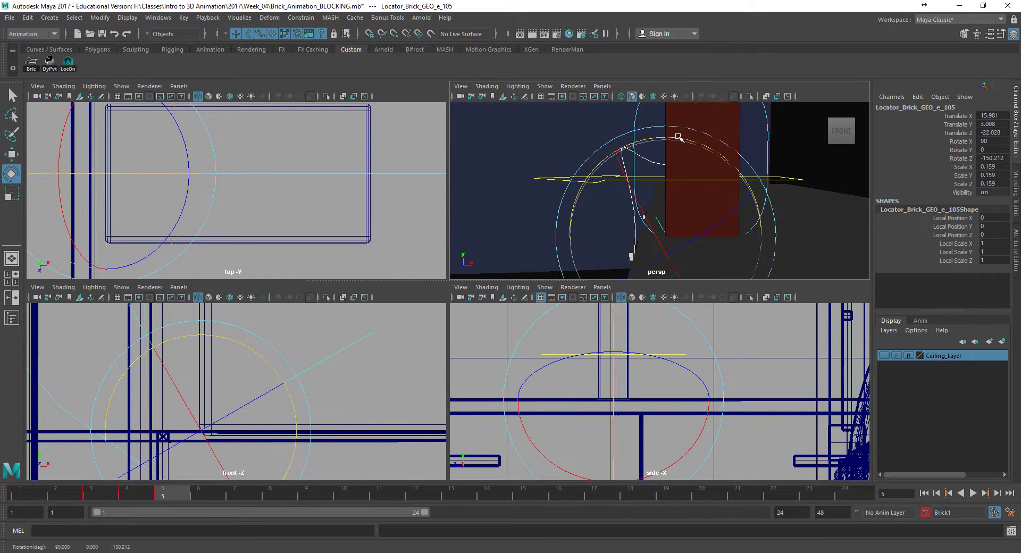
key("ctrl+z")
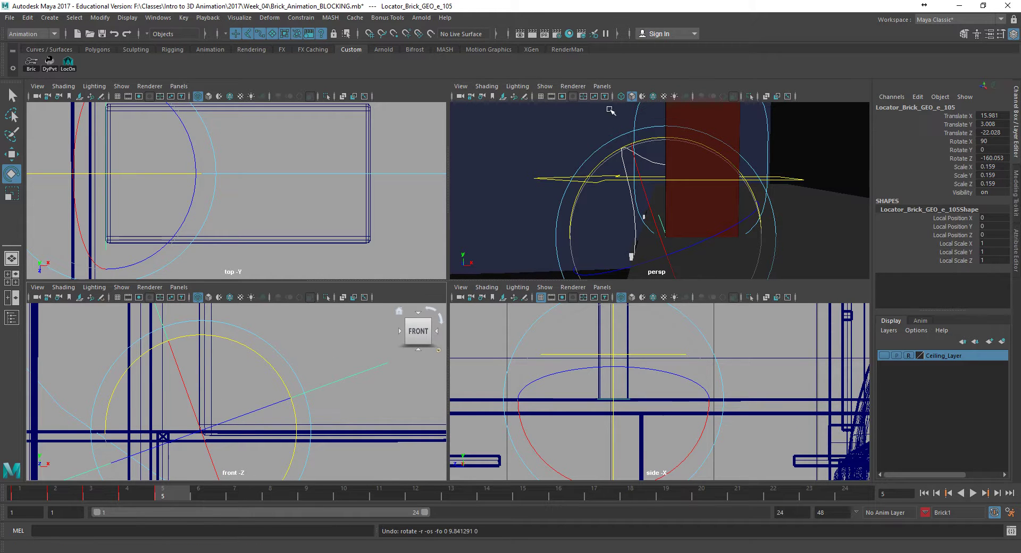
Rotate the pivot control to Rotate Y 20.101 along the locator's axes and key all of the brick's controls at frame 5.
left_click(625, 165)
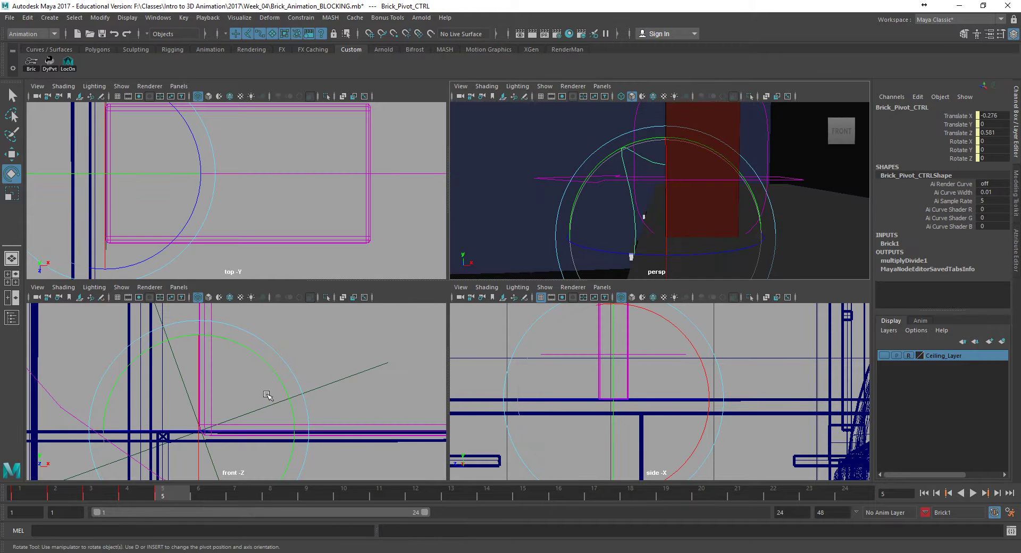
left_click_drag(277, 374, 249, 358)
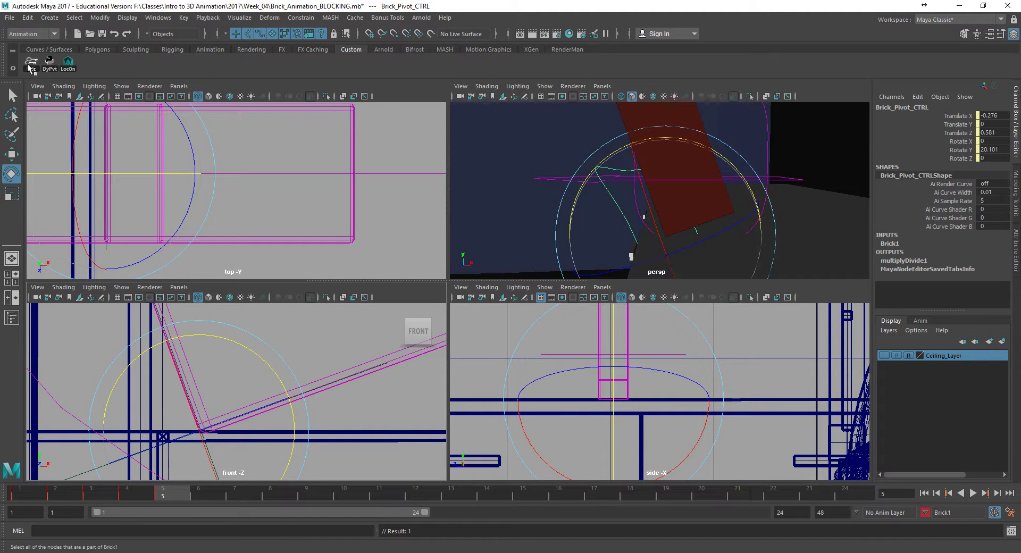
left_click(50, 62)
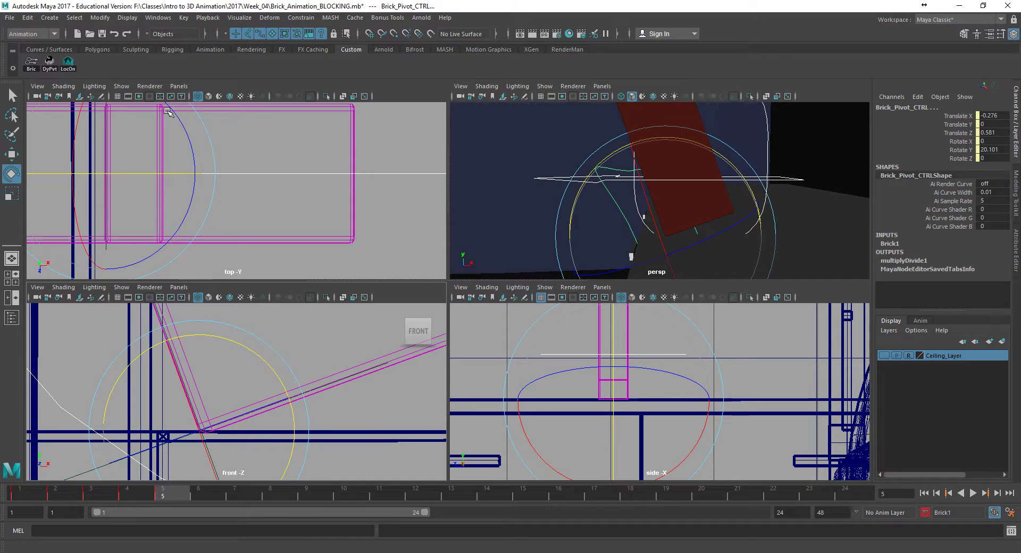
key("s")
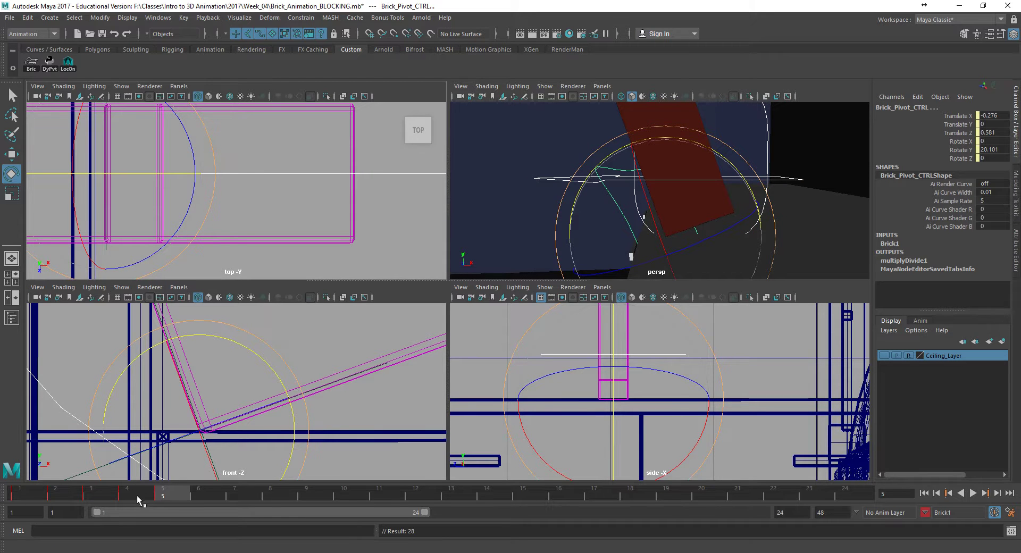
Compare the brick's poses at frames 4 and 5 by alternating between the two frames.
left_click(137, 496)
left_click(165, 495)
left_click(133, 496)
left_click(161, 497)
left_click(133, 493)
left_click(165, 497)
left_click(134, 496)
left_click(163, 497)
left_click(135, 495)
left_click(164, 495)
Nudge the brick's translate control horizontally to Translate Z -1.747 at frame 5, undoing the extra move that follows.
left_click(564, 179)
key("w")
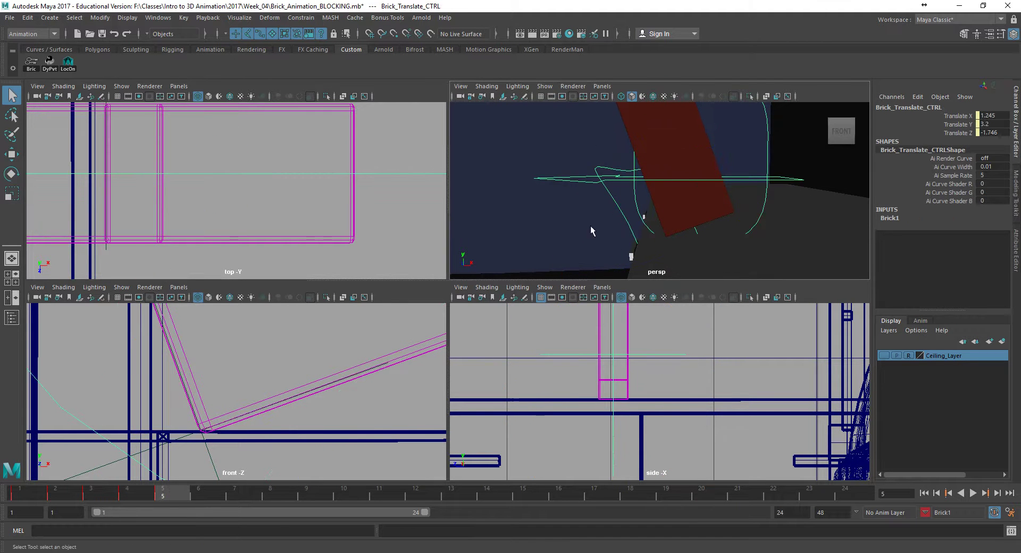
left_click_drag(330, 174, 332, 174)
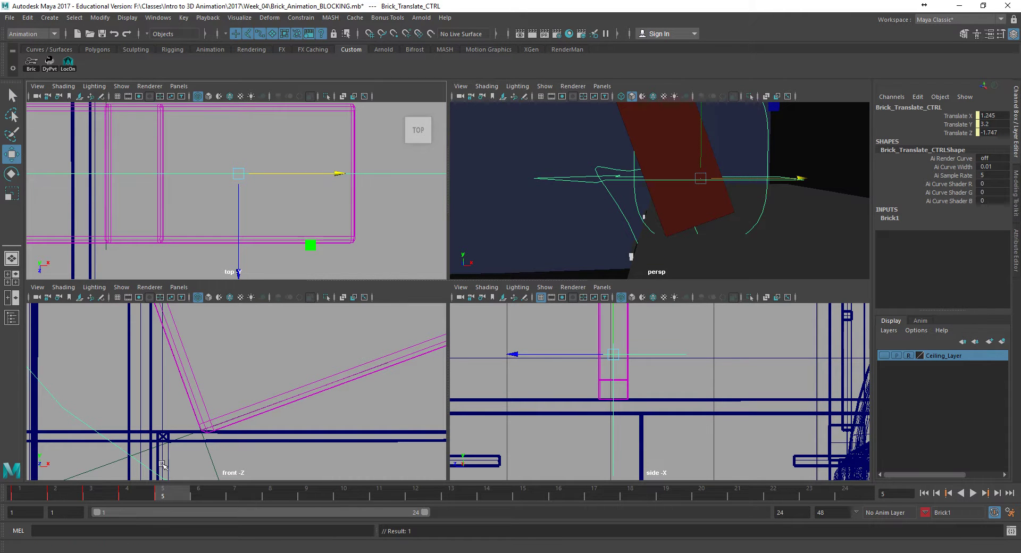
left_click(162, 492)
key("plus")
key("plus")
key("plus")
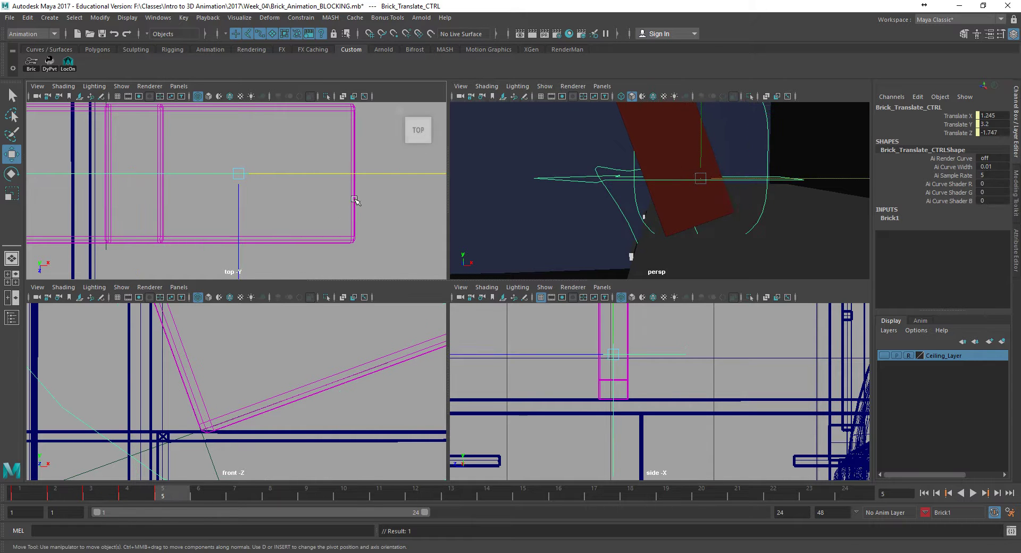
left_click_drag(405, 173, 403, 174)
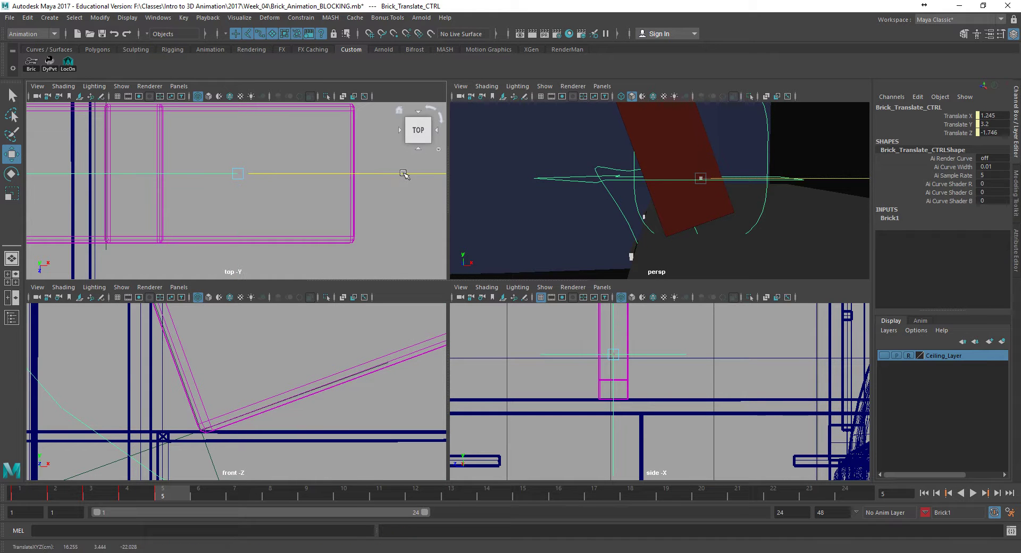
key("ctrl+z")
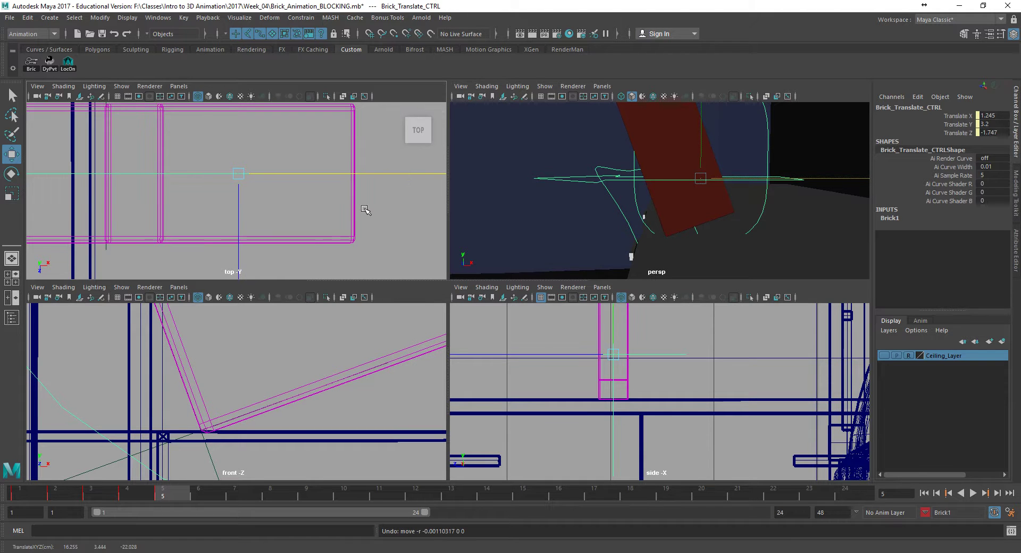
Compare the brick's translate control and pose between frames 4 and 5 from several perspective angles.
left_click_drag(143, 492, 159, 493)
left_click_drag(123, 495, 137, 495)
left_click(175, 498)
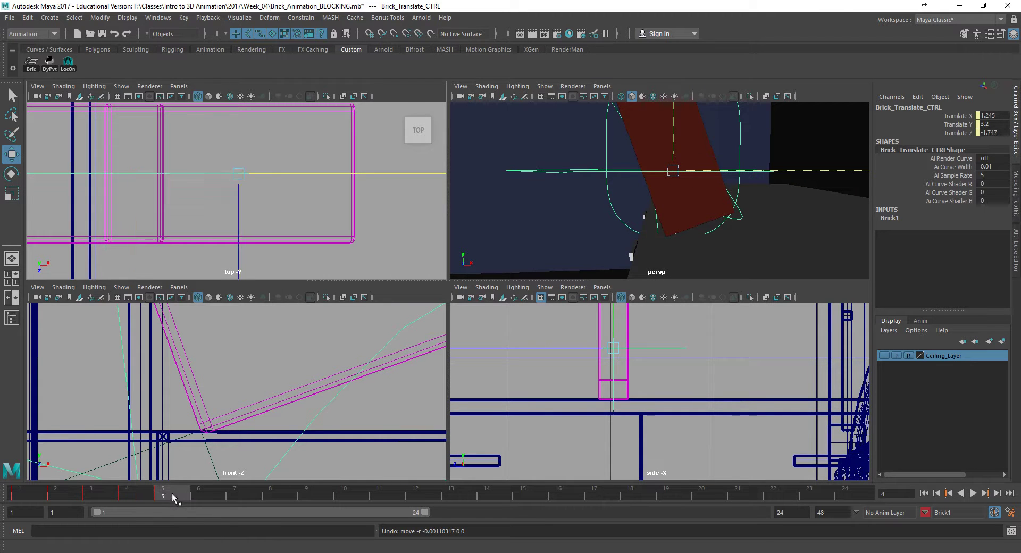
left_click(130, 491)
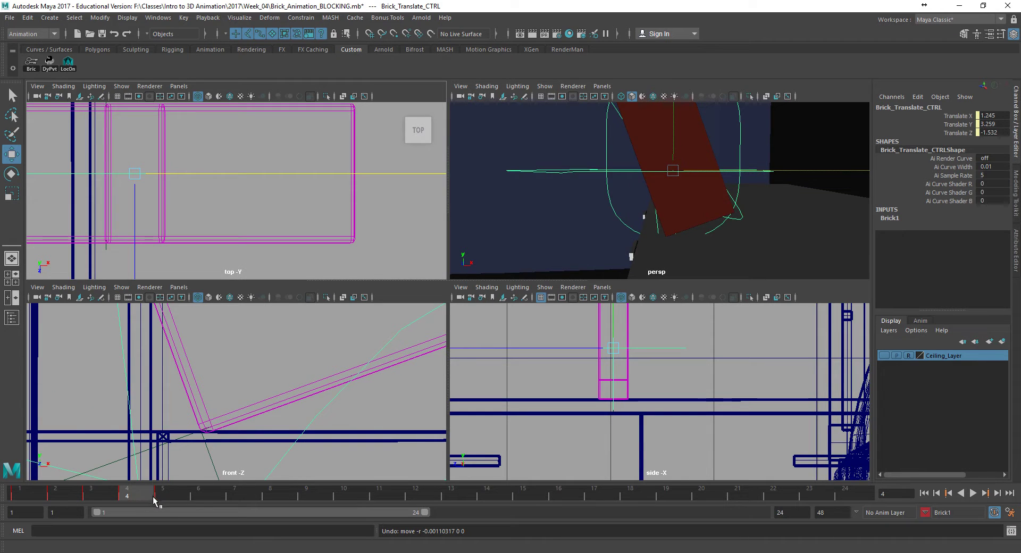
left_click(174, 496)
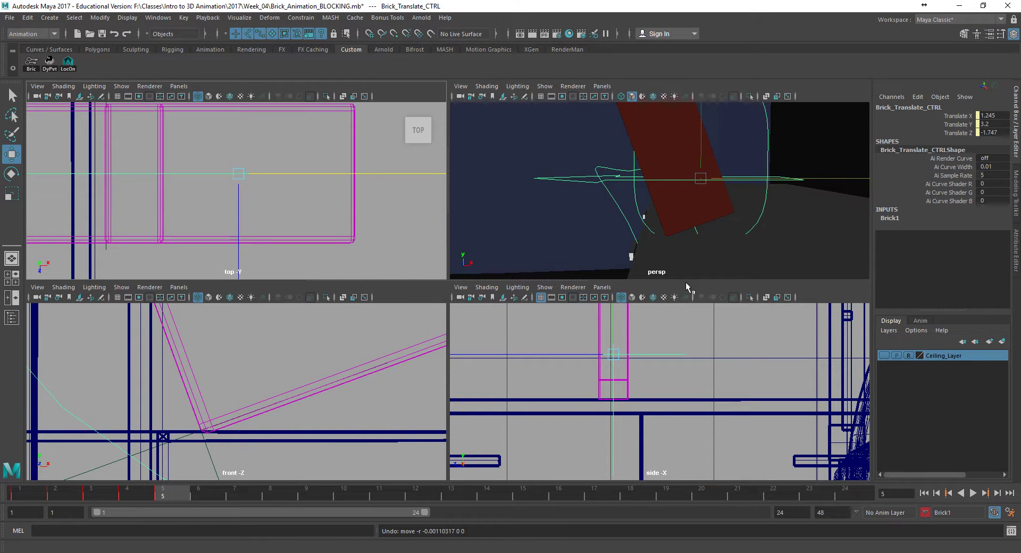
mouse_move(697, 226)
left_mouse_down("alt")
mouse_move(671, 222)
mouse_move(707, 230)
left_mouse_up("alt")
left_click_drag(155, 493, 142, 493)
mouse_move(561, 262)
left_mouse_down("alt")
mouse_move(509, 267)
mouse_move(551, 255)
left_mouse_up("alt")
left_click_drag(144, 494, 167, 493)
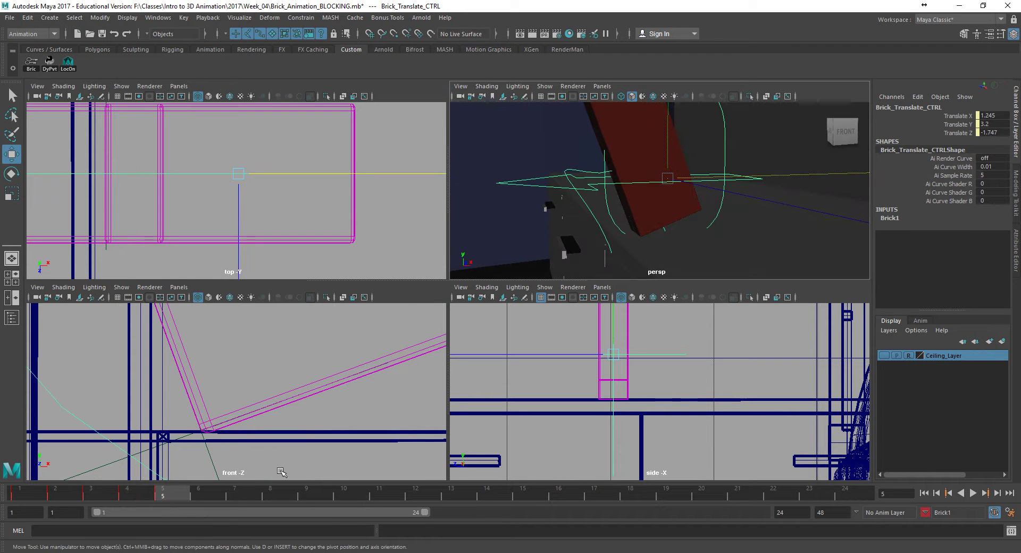
key("e")
left_click(196, 409)
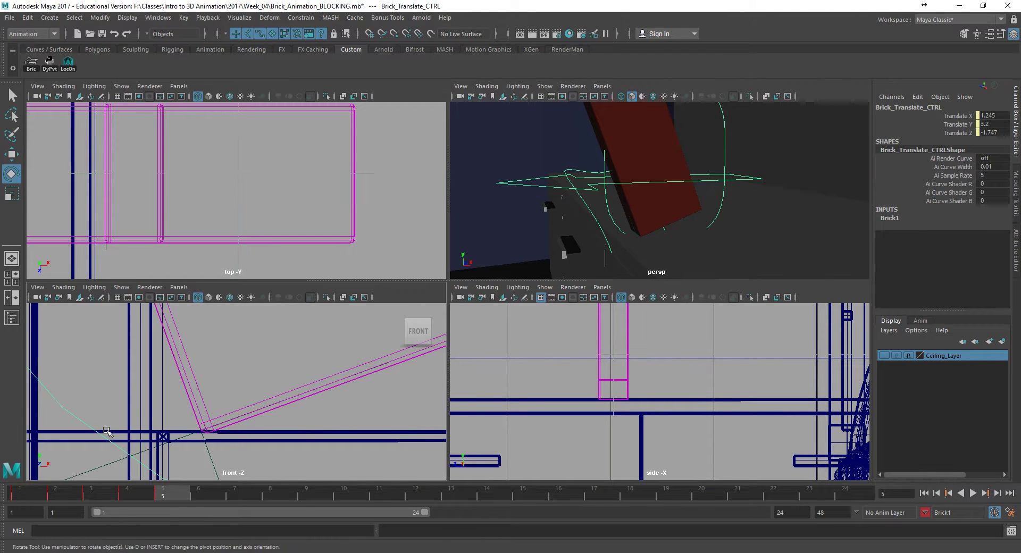
left_click_drag(109, 450, 116, 457)
key("ctrl+z")
Examine the brick and its orient control at frames 4 and 5 in the front and perspective views.
middle_click_drag(638, 195, 605, 198, "alt")
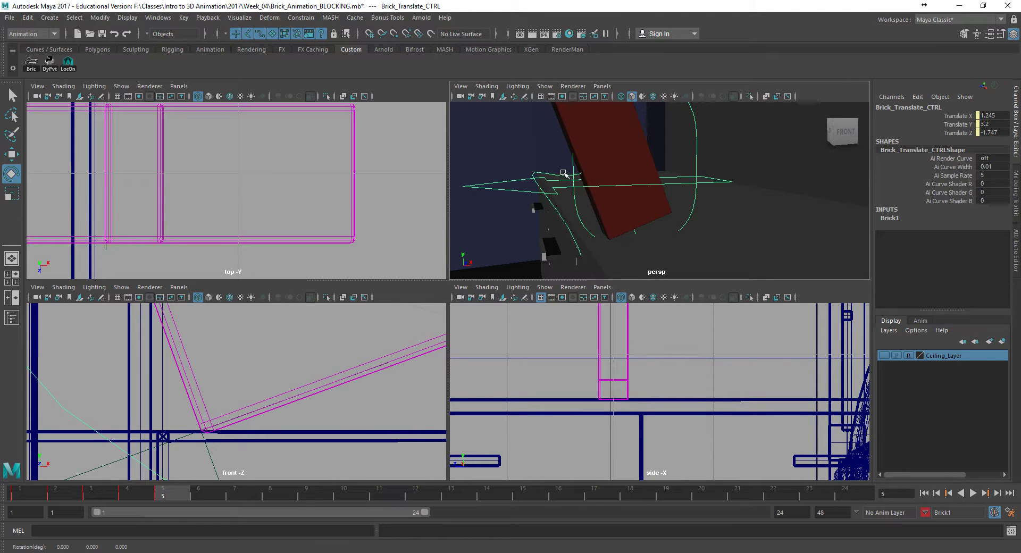
key("f")
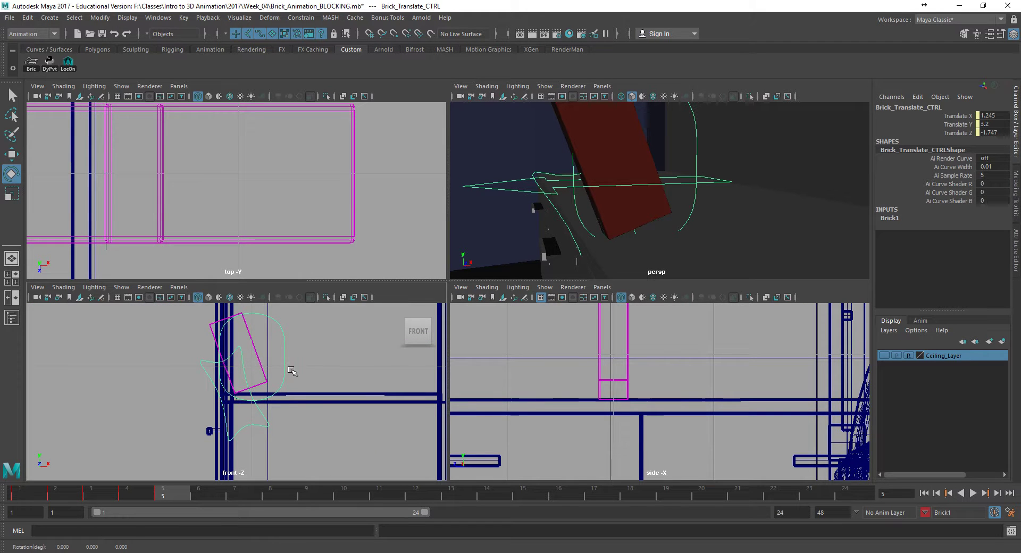
middle_click_drag(312, 361, 292, 372, "alt")
right_click_drag(319, 362, 378, 389, "alt")
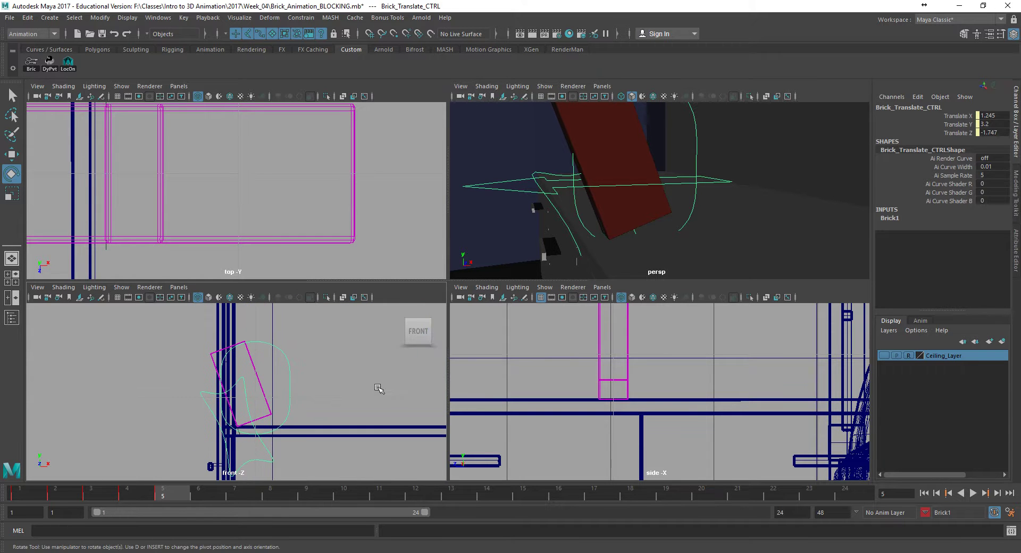
middle_click_drag(330, 380, 357, 397, "alt")
right_click_drag(333, 383, 355, 390, "alt")
middle_click_drag(355, 391, 347, 339, "alt")
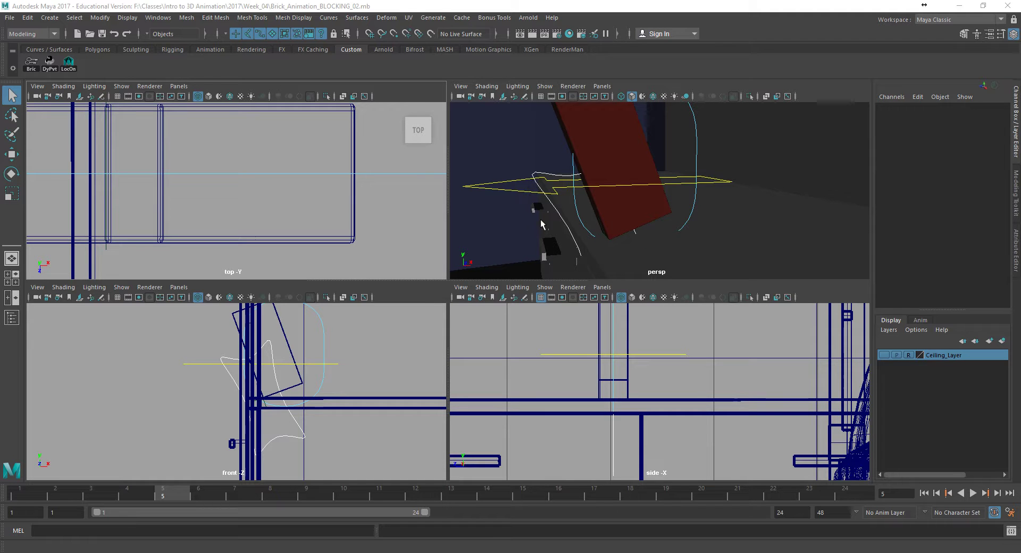
left_click(519, 189)
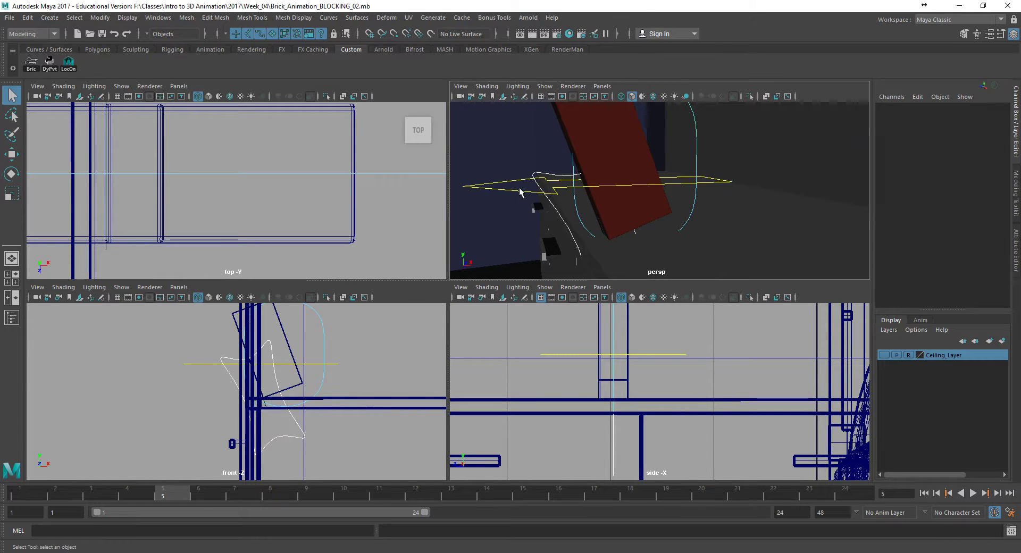
left_click(573, 181)
left_click(138, 494)
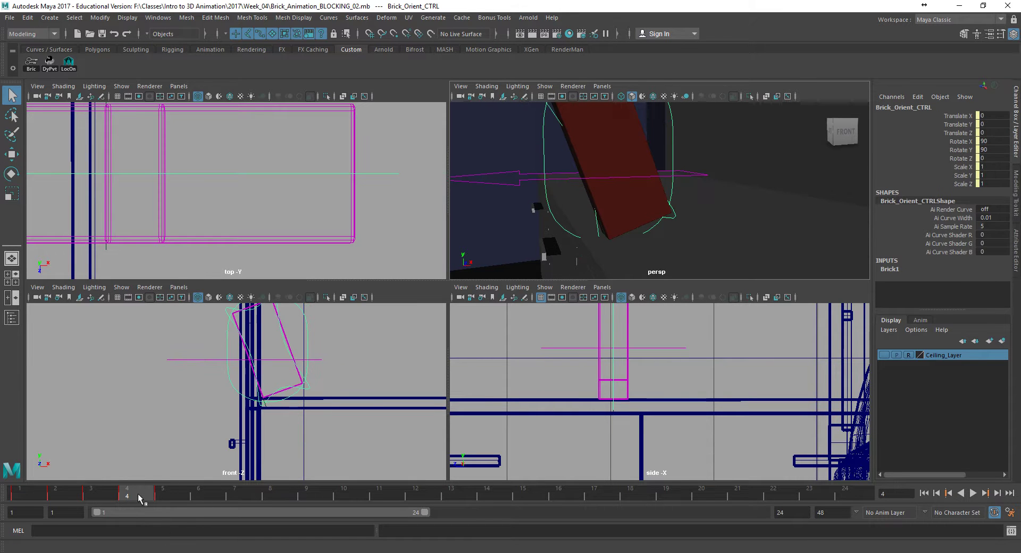
mouse_move(138, 493)
left_mouse_down()
mouse_move(167, 500)
mouse_move(142, 498)
left_mouse_up()
left_click(171, 496)
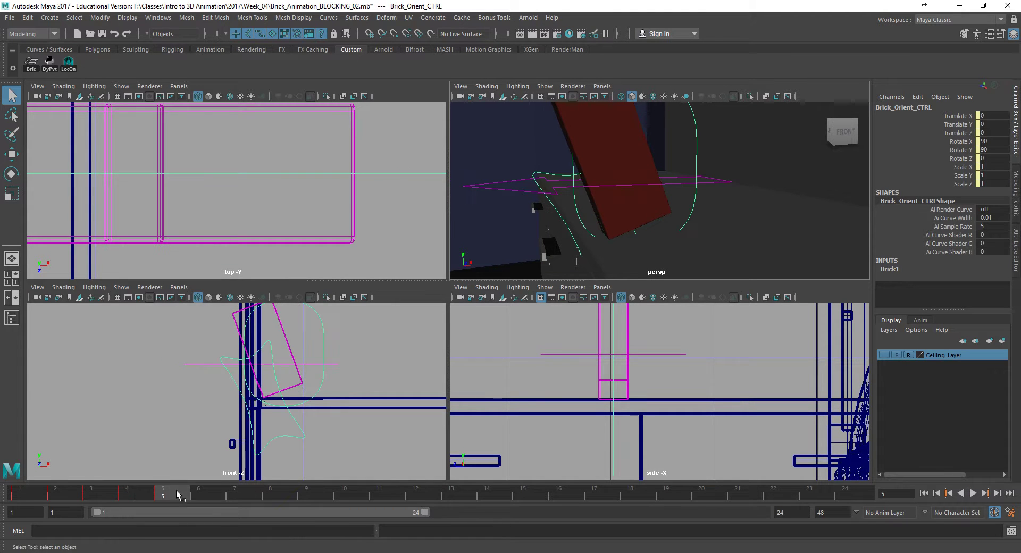
Rotate the brick's pivot control at frame 5 to Rotate Y about 89, tipping the brick horizontally over the cabinet edge.
mouse_move(585, 255)
left_mouse_down("alt")
mouse_move(571, 236)
mouse_move(596, 248)
left_mouse_up("alt")
left_click(594, 253)
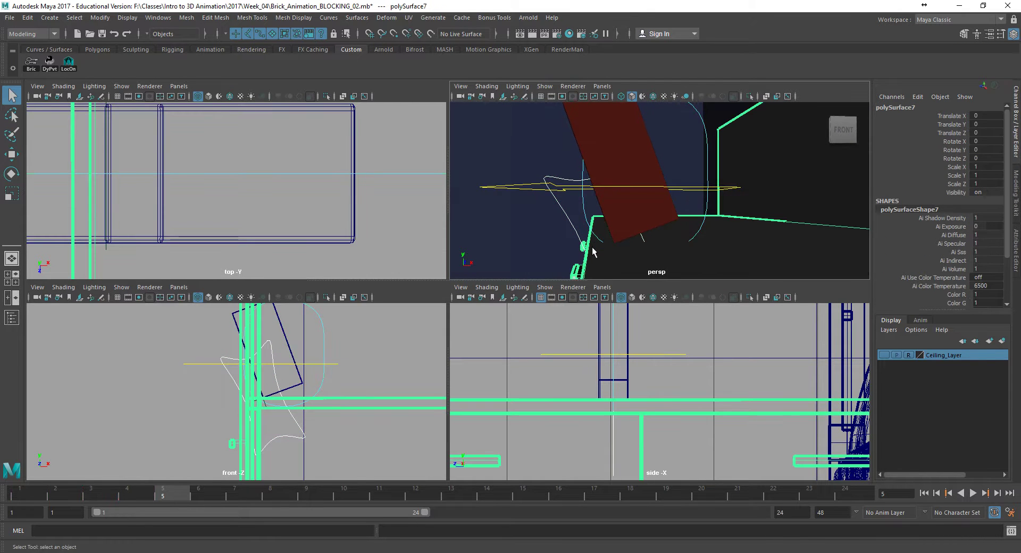
left_click(561, 180)
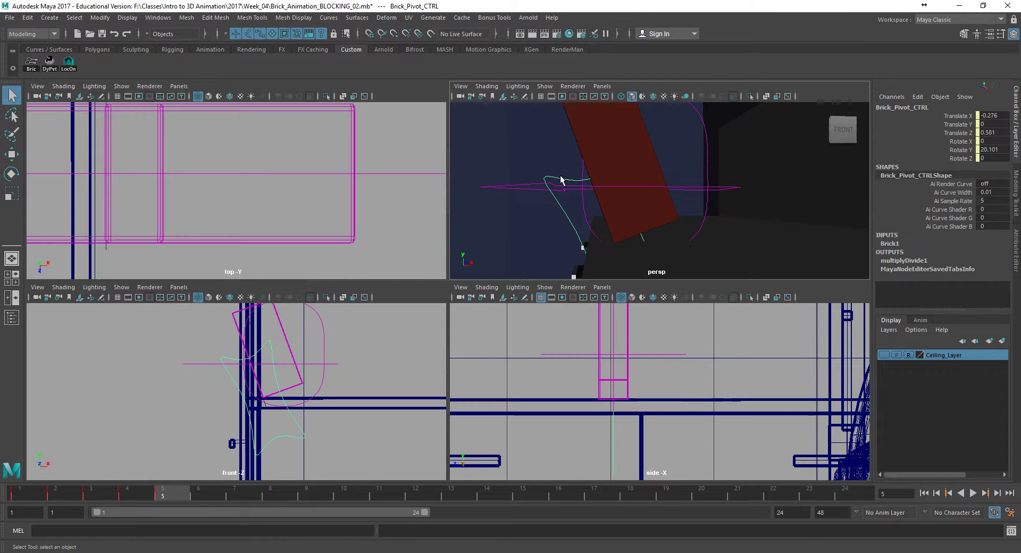
key("e")
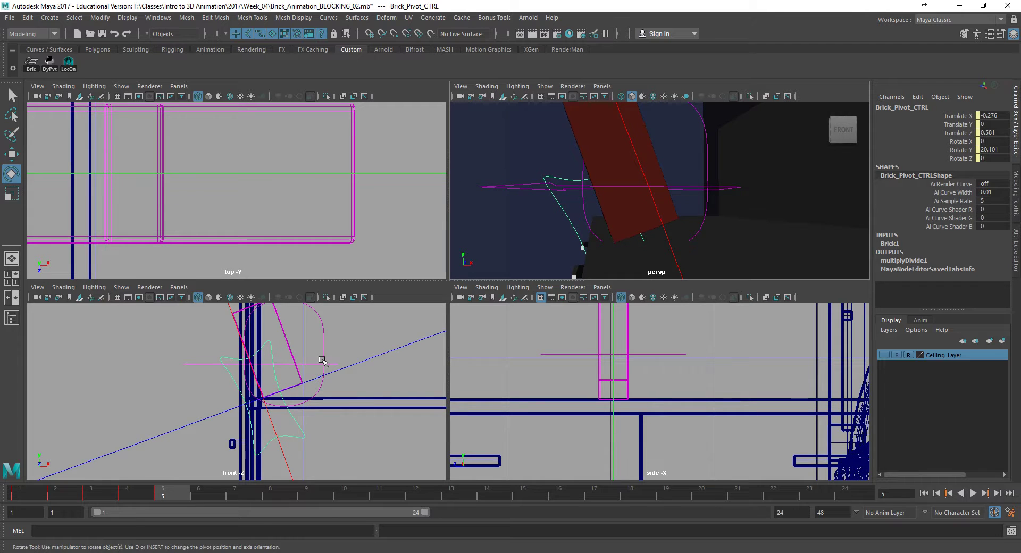
key("minus")
key("minus")
key("minus")
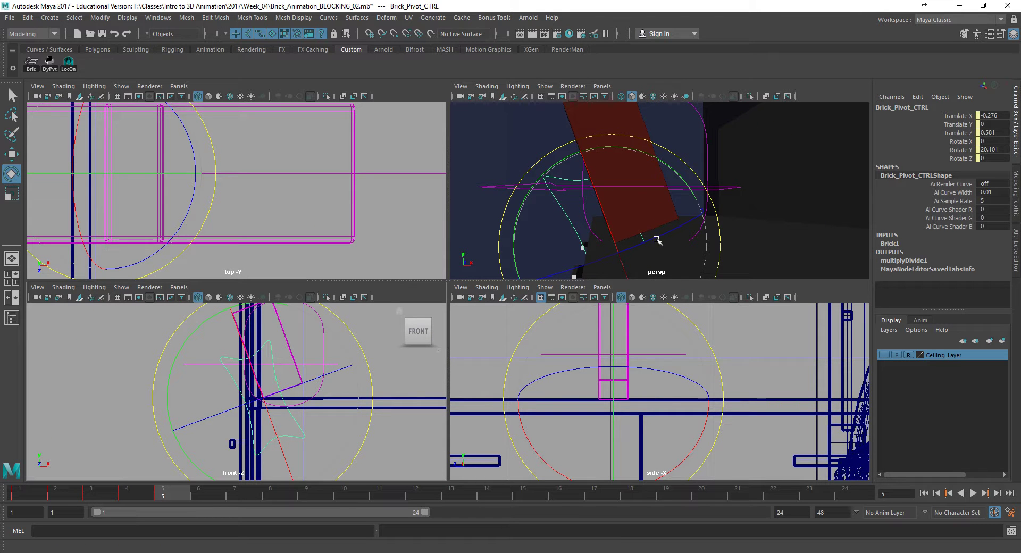
left_click_drag(664, 166, 566, 176)
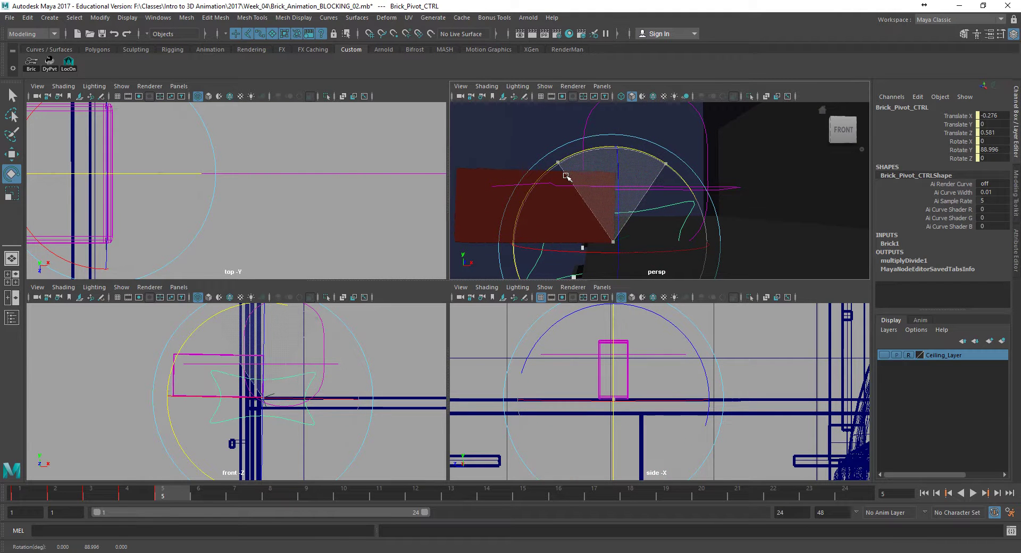
Refine the pivot control's rotation to Rotate Y 90.431 against the locator in the front view.
middle_click_drag(305, 409, 337, 366, "alt")
right_click_drag(287, 383, 342, 359, "alt")
middle_click_drag(341, 359, 275, 427, "alt")
right_click_drag(259, 423, 512, 447, "alt")
middle_click_drag(293, 408, 249, 396, "alt")
left_click_drag(234, 432, 231, 436)
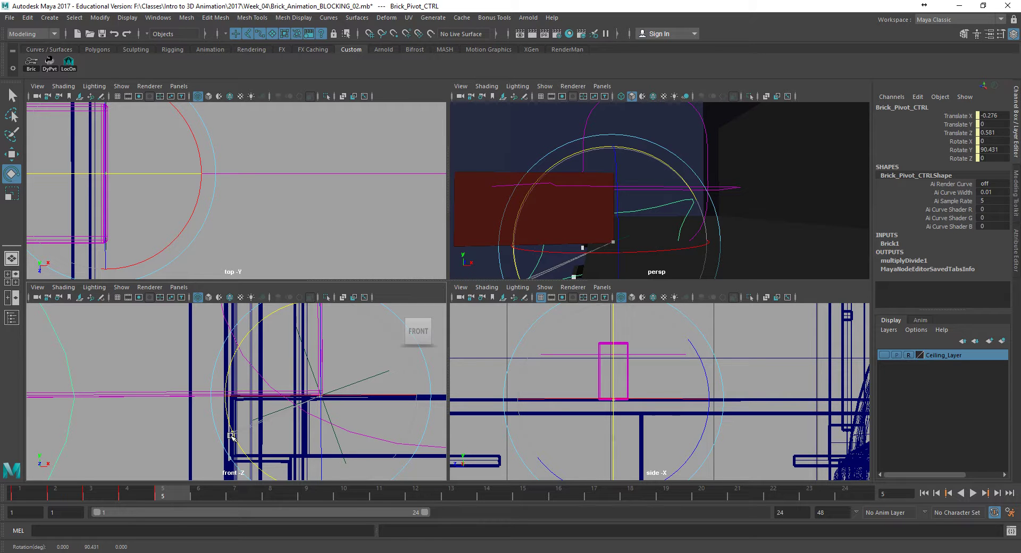
Select all of the brick's controls and key the tipped pose at frame 5.
middle_click_drag(541, 250, 690, 213, "alt")
left_click_drag(691, 213, 551, 207, "alt")
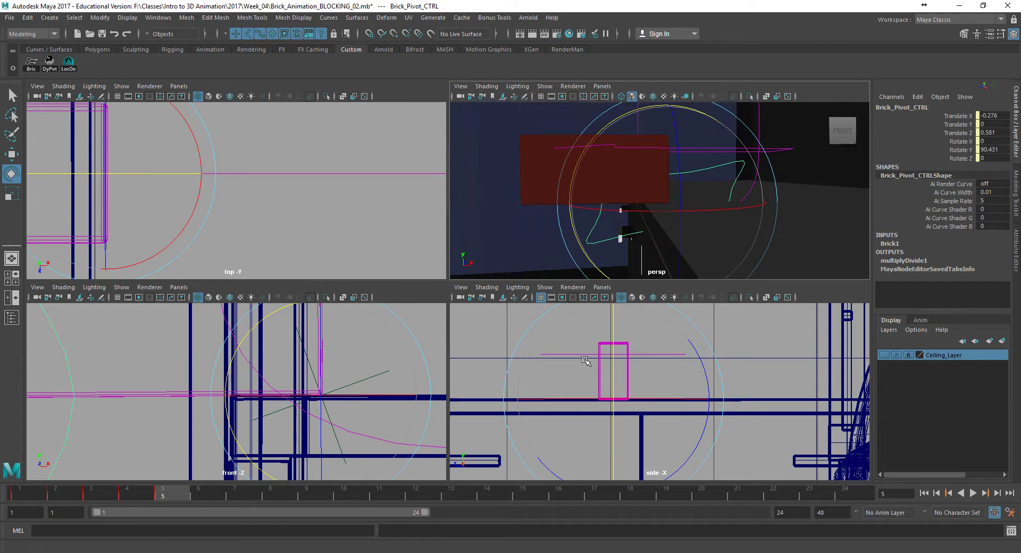
key("q")
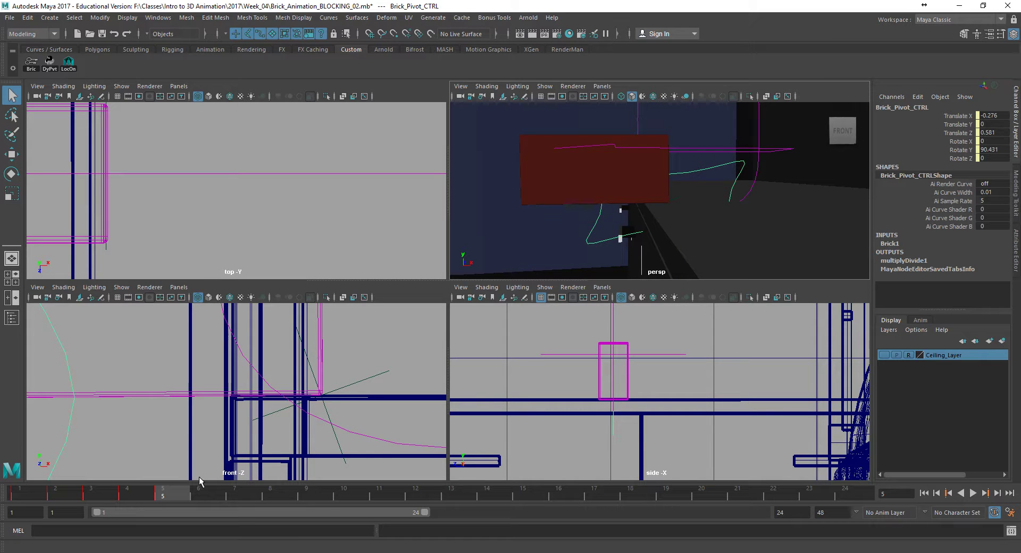
left_click(35, 63)
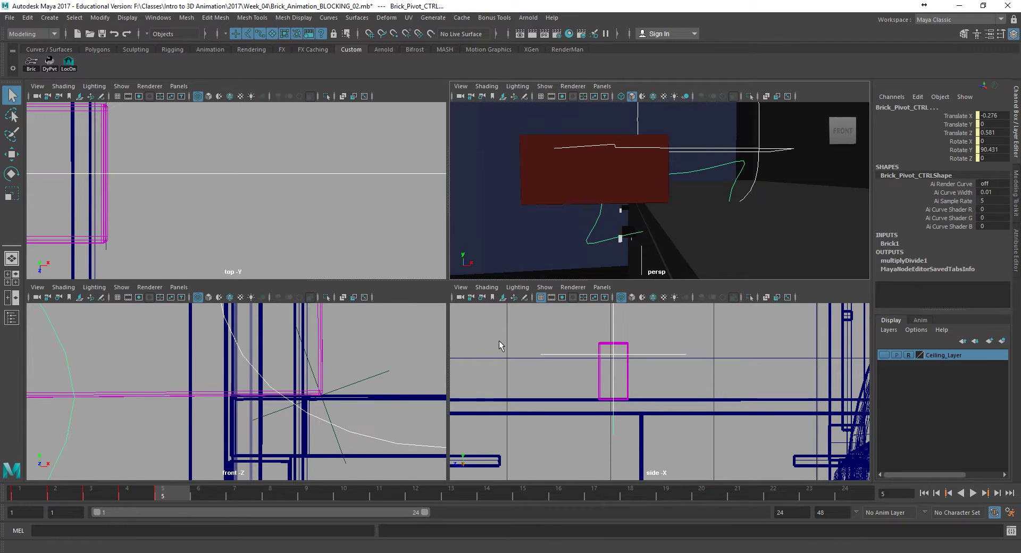
Play the animation and scrub through frames 3 to 5 to review the brick's tipping motion.
key("alt+v")
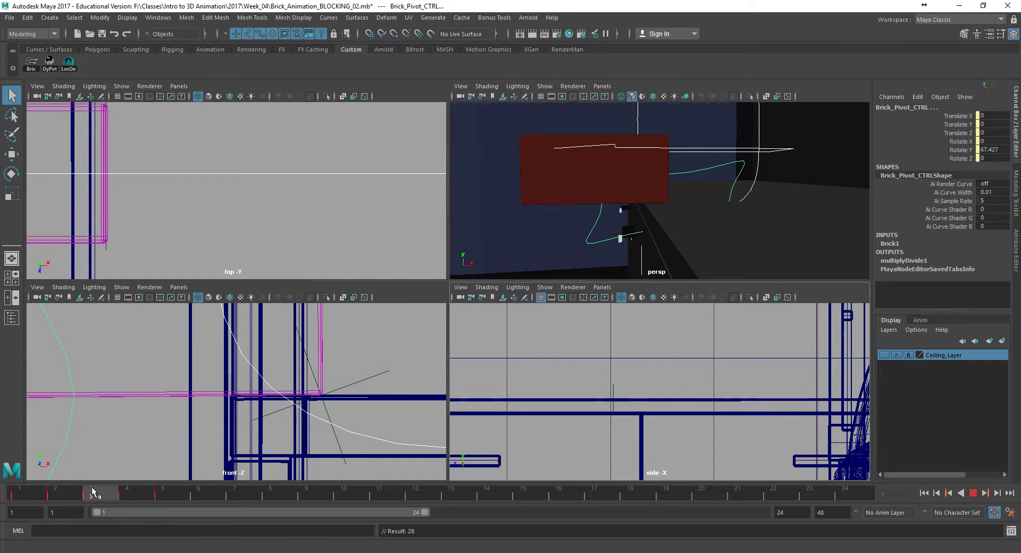
left_click_drag(102, 488, 67, 485)
left_click_drag(132, 493, 141, 498)
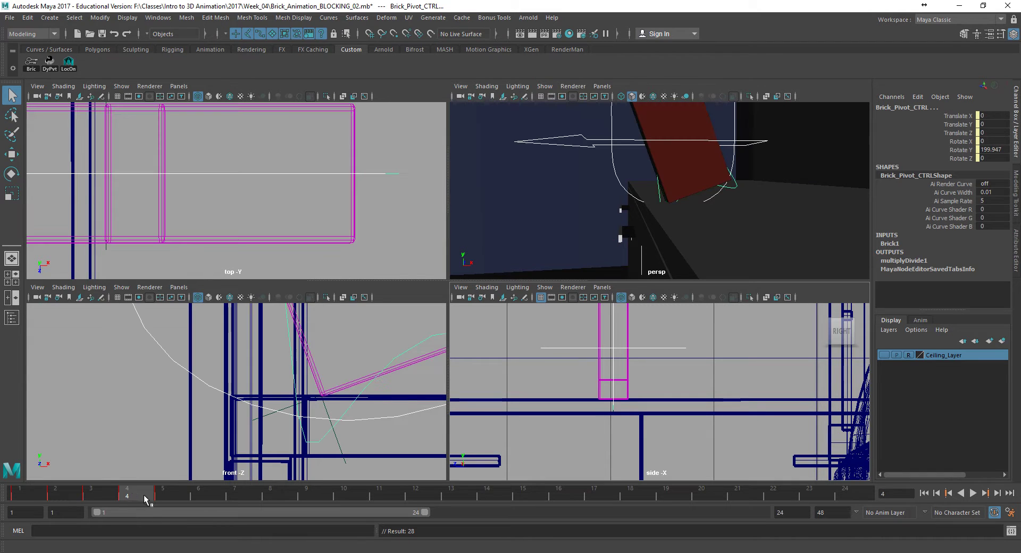
left_click(158, 492)
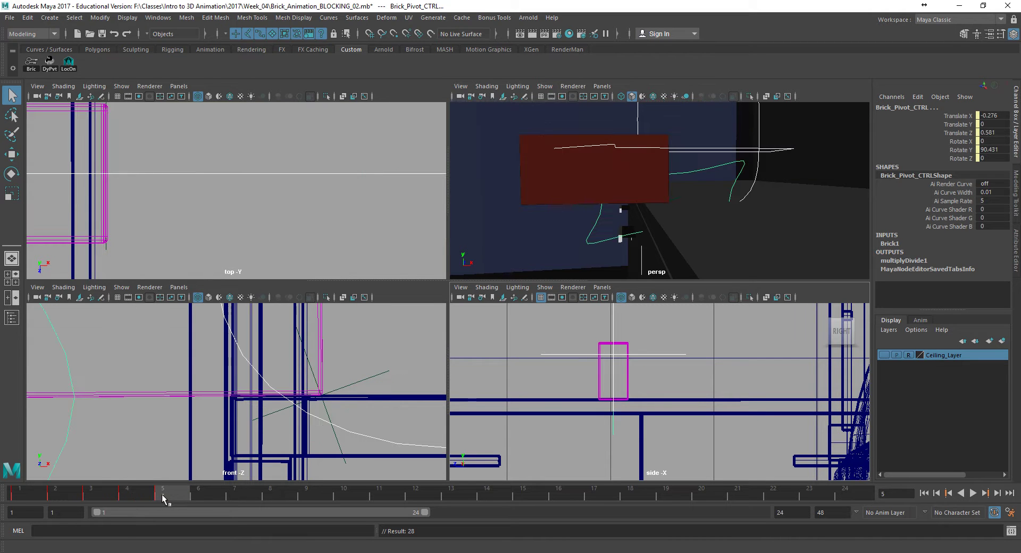
At frame 6, run the DyPvt script on the brick and rotate the pivot control to Rotate Y 90.766.
left_click(210, 496)
left_click(50, 62)
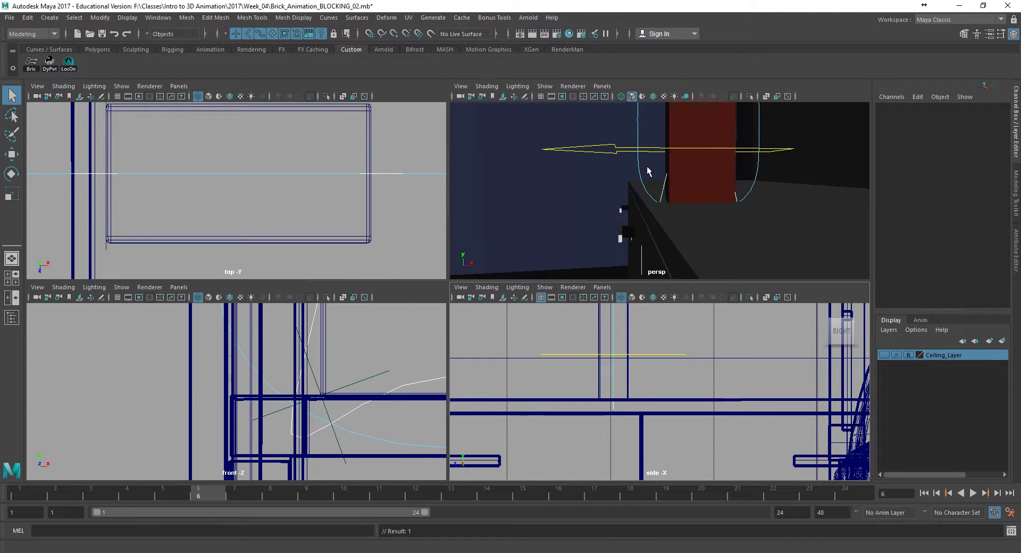
left_click(666, 192)
key("e")
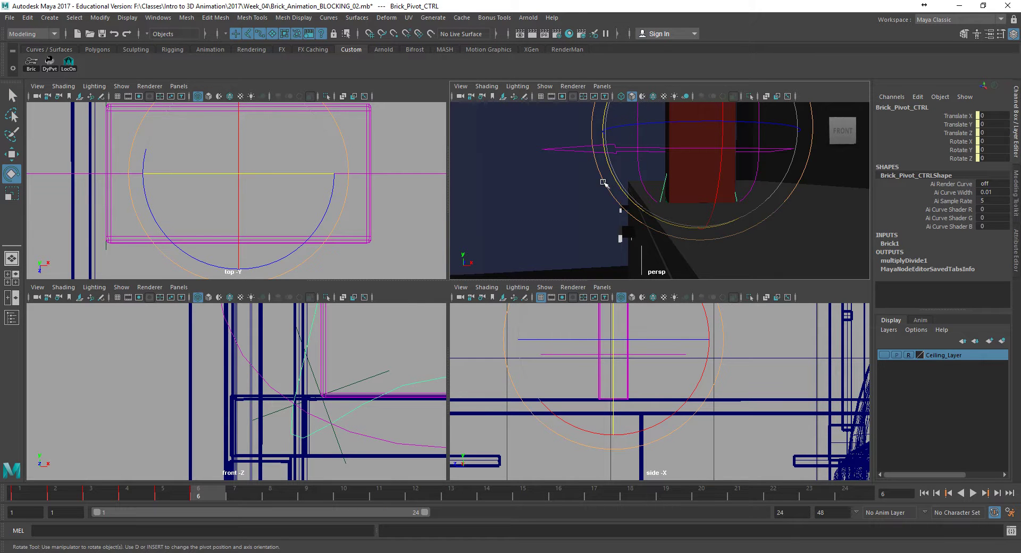
left_click_drag(621, 187, 760, 213)
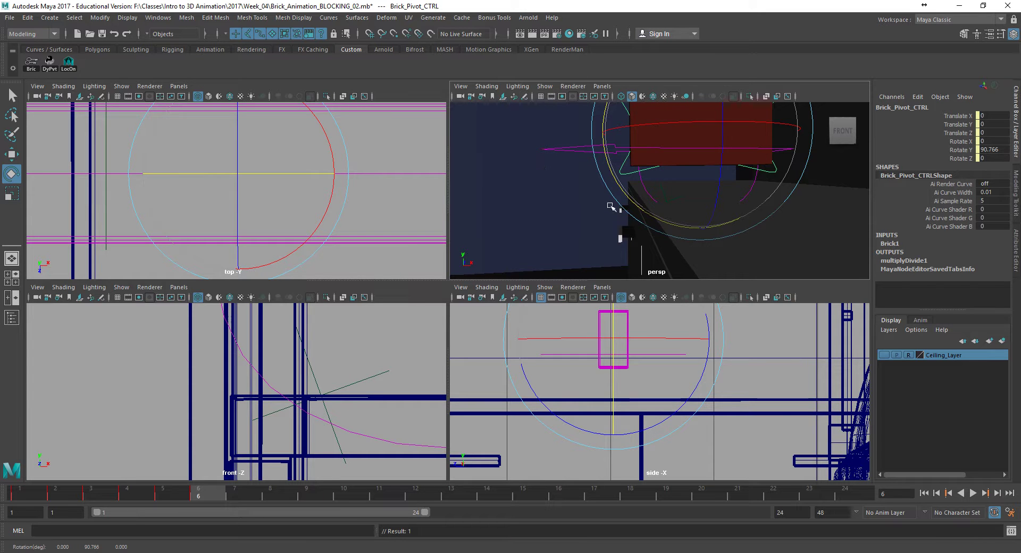
Set the pivot control's Rotate Y to exactly 90 at frame 6.
key("space")
left_click_drag(475, 251, 589, 278, "alt")
double_click(995, 151)
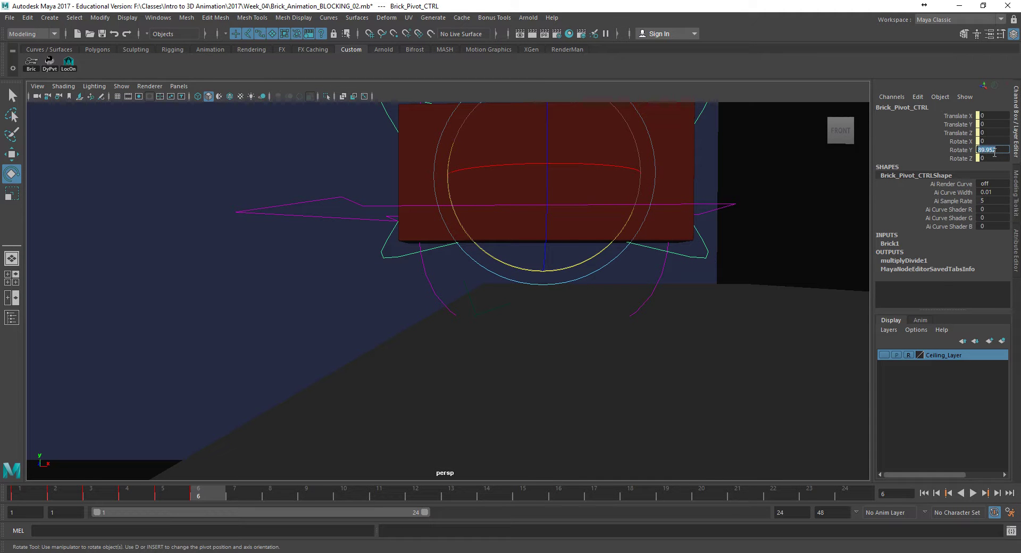
type("90")
key("Return")
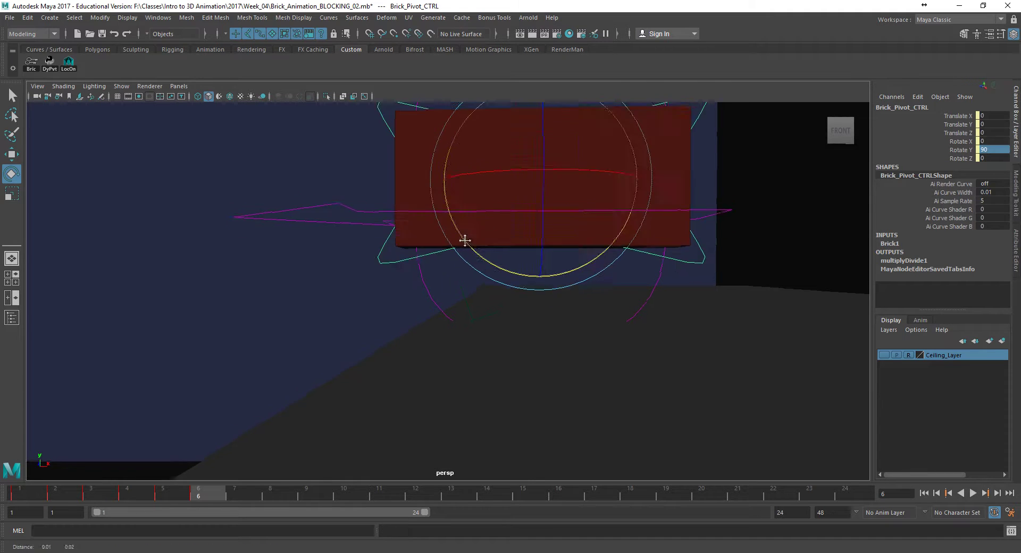
At frame 6, move the brick's translate control to Translate Y 2.893 and Translate Z -0.936, matching its tipped position.
left_click_drag(476, 230, 405, 289, "alt")
left_click(387, 246)
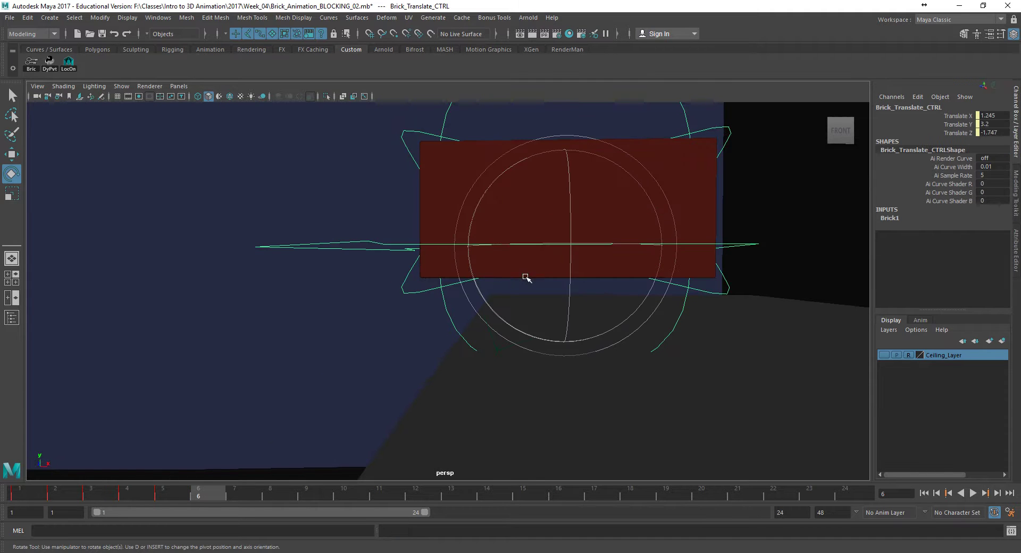
key("w")
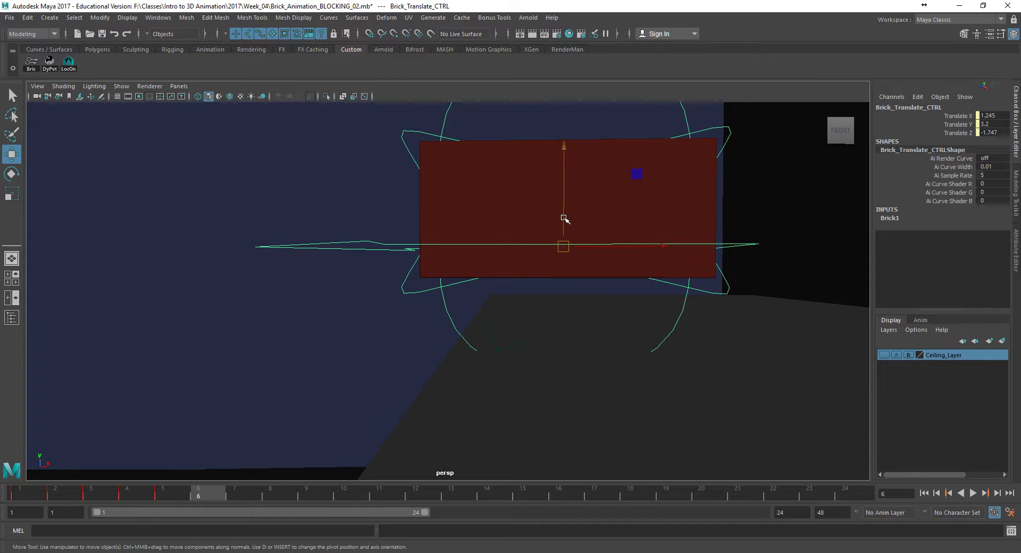
left_click_drag(563, 219, 547, 296)
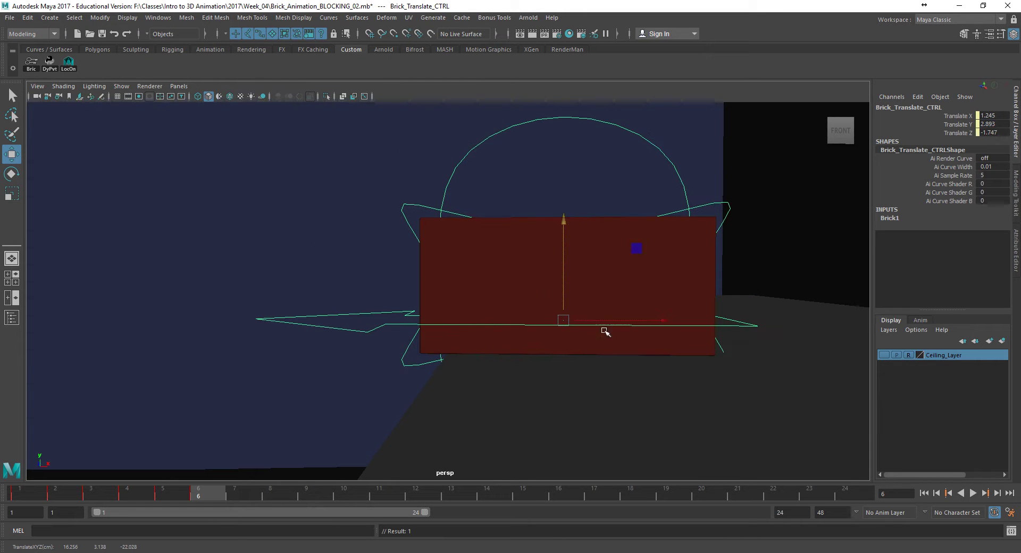
key("space")
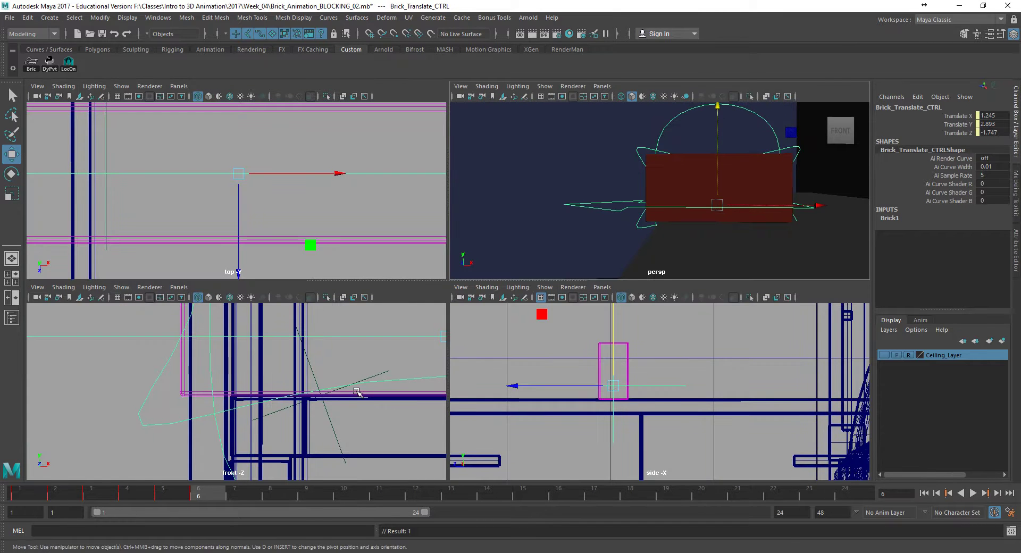
left_click_drag(813, 205, 646, 228)
scroll(645, 228, "up", 5)
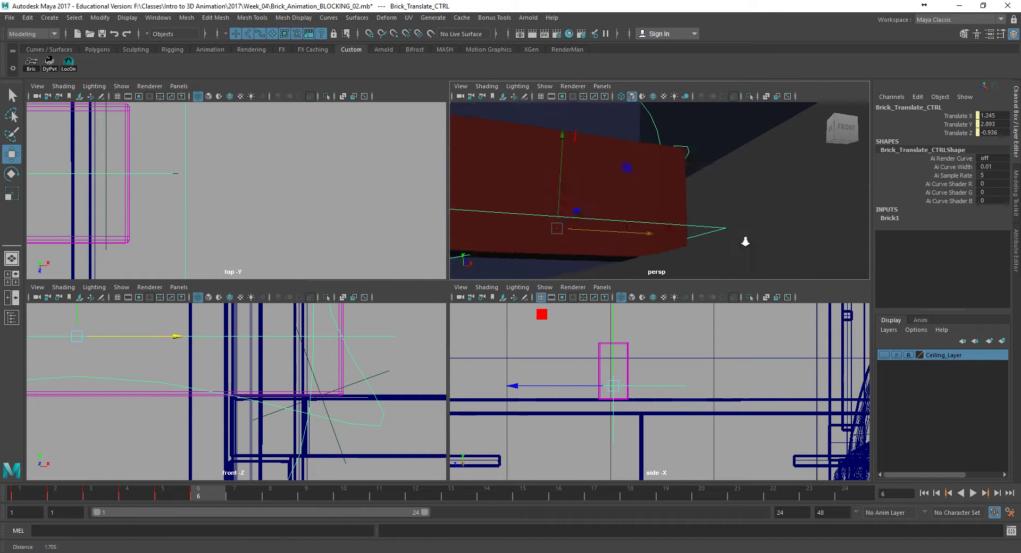
At frame 5, select the brick geometry and examine its lower edge against the cabinet top.
left_click(172, 496)
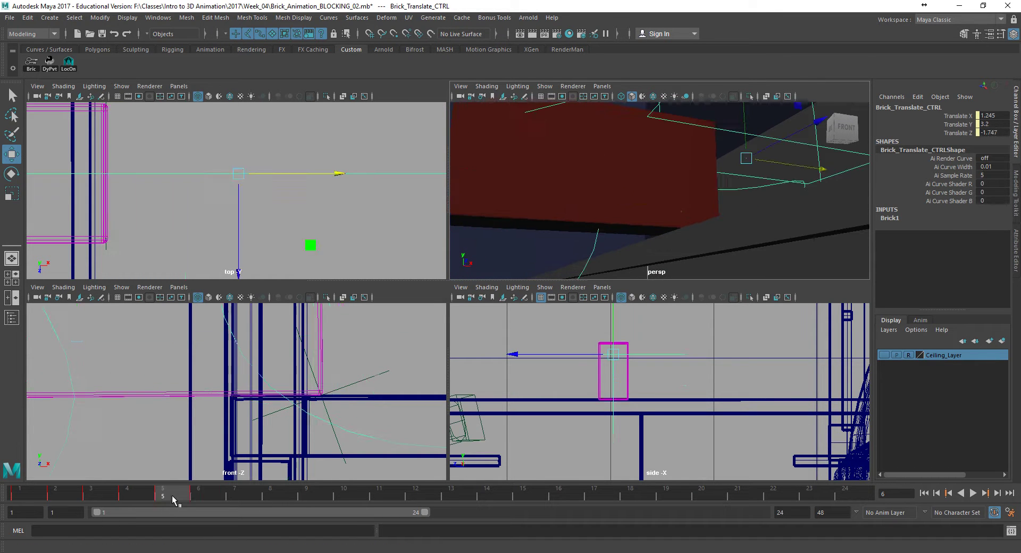
left_click_drag(661, 269, 717, 213, "alt")
left_click(678, 218)
right_click_drag(718, 214, 786, 245, "alt")
middle_click_drag(662, 258, 743, 219, "alt")
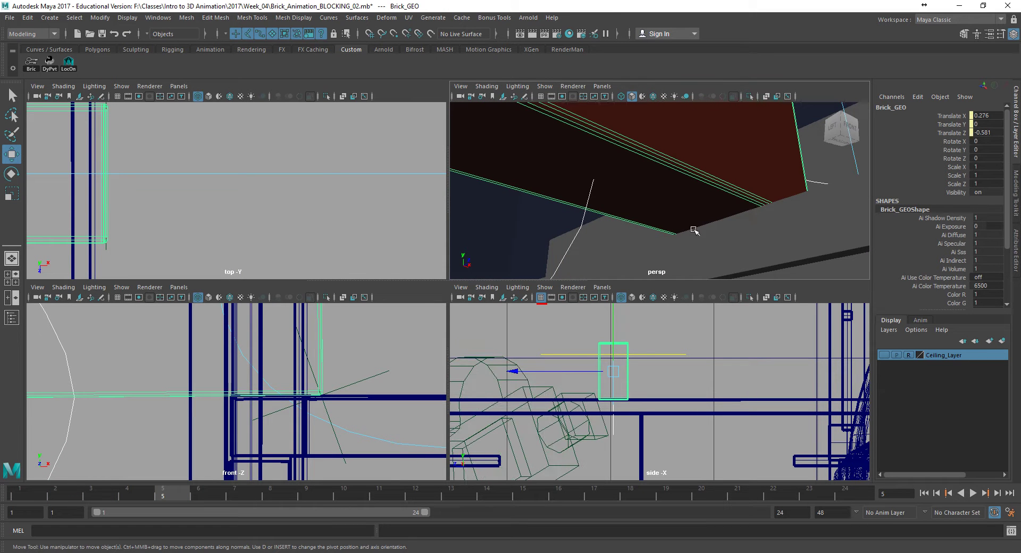
left_click_drag(764, 208, 725, 207, "alt")
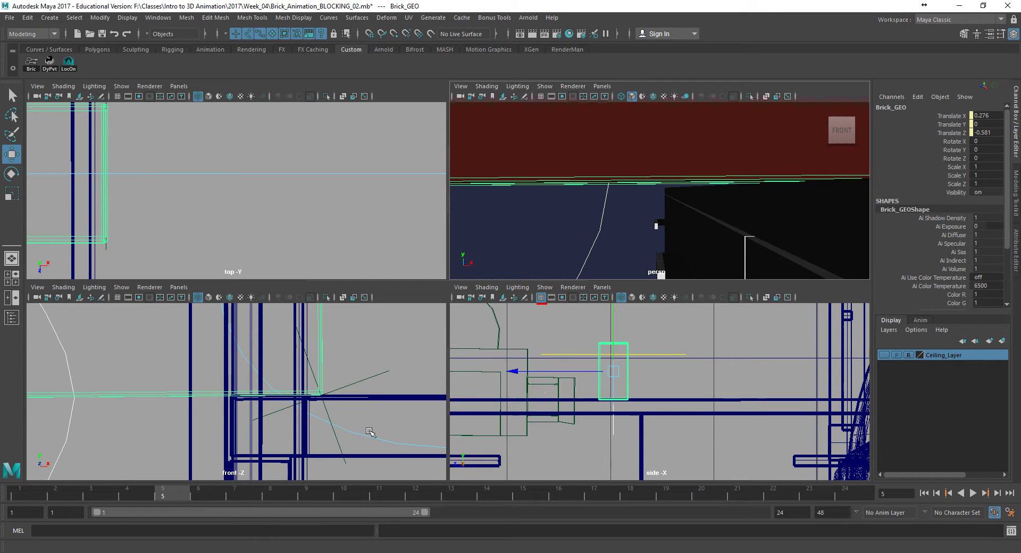
Set Brick1 as the current character set and return to frame 5.
left_click(192, 493)
left_click(180, 494)
right_click(956, 514)
left_click(954, 532)
left_click_drag(208, 496, 169, 494)
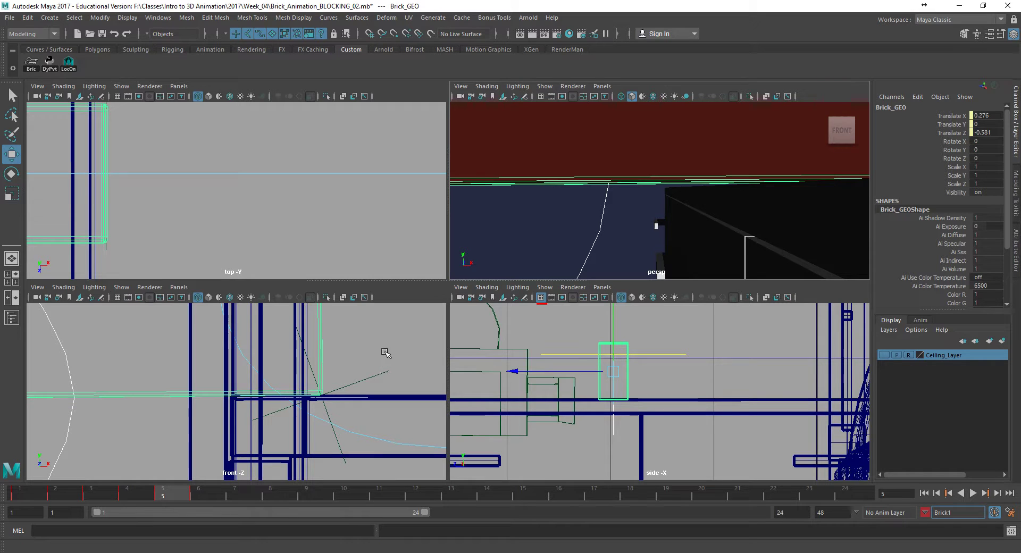
Delete the old locator at the brick's lower edge.
left_click(374, 376)
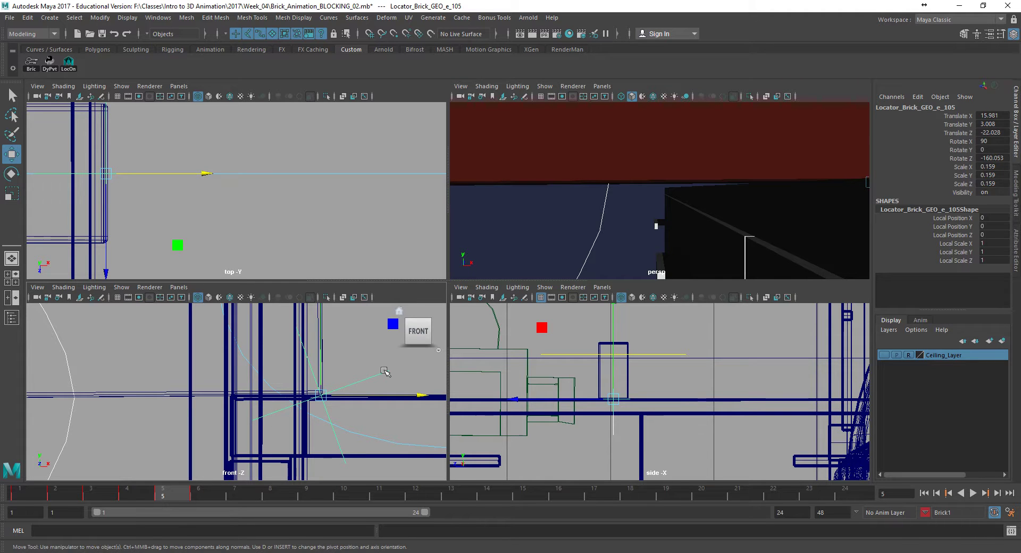
key("Delete")
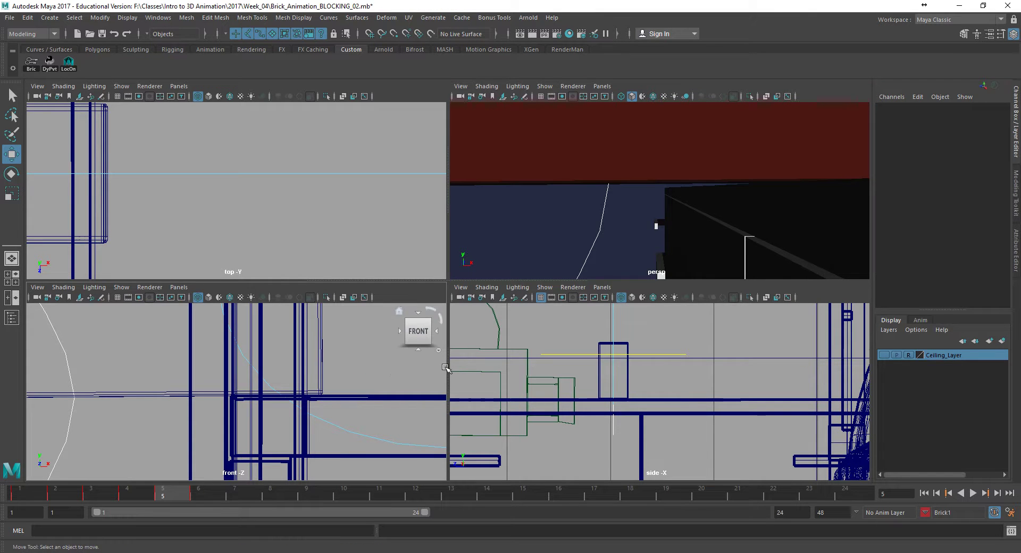
At frame 5, create a Scale 1 locator with LocOnLoc on the brick's lower end edge, opposite the deleted locator.
left_click_drag(621, 228, 669, 217, "alt")
right_click_drag(669, 217, 736, 221, "alt")
middle_click_drag(701, 213, 702, 220, "alt")
right_click_drag(702, 221, 718, 236, "alt")
left_click_drag(718, 236, 560, 213, "alt")
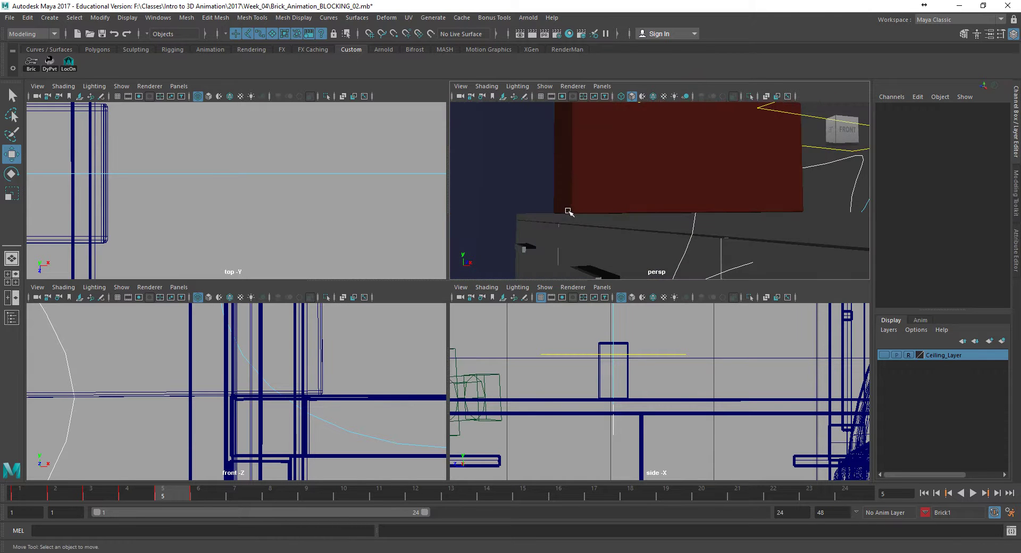
right_click_drag(553, 212, 693, 222, "alt")
middle_click_drag(592, 219, 640, 223, "alt")
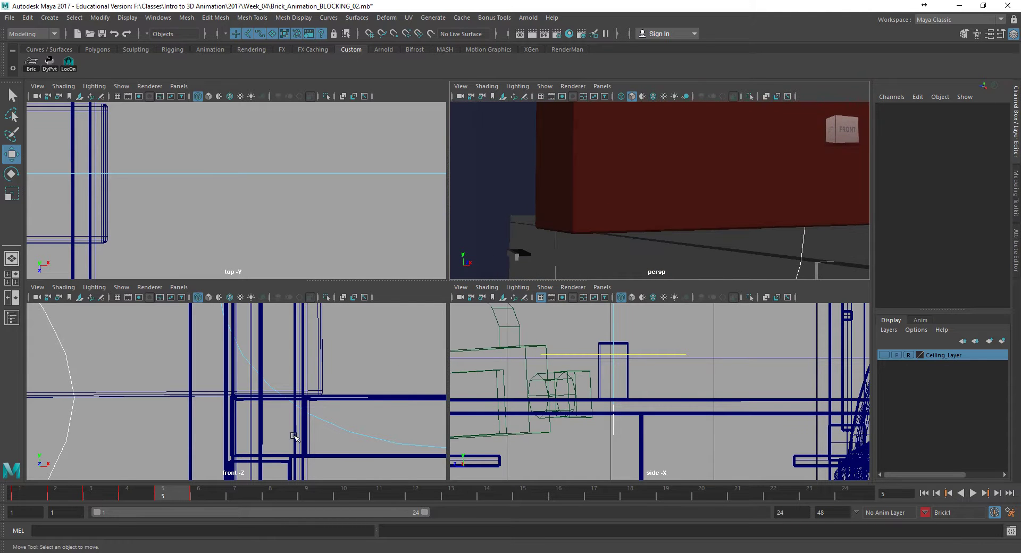
left_click(541, 337)
right_click_drag(547, 226, 592, 231, "alt")
middle_click_drag(548, 237, 594, 227, "alt")
right_click_drag(643, 193, 639, 177)
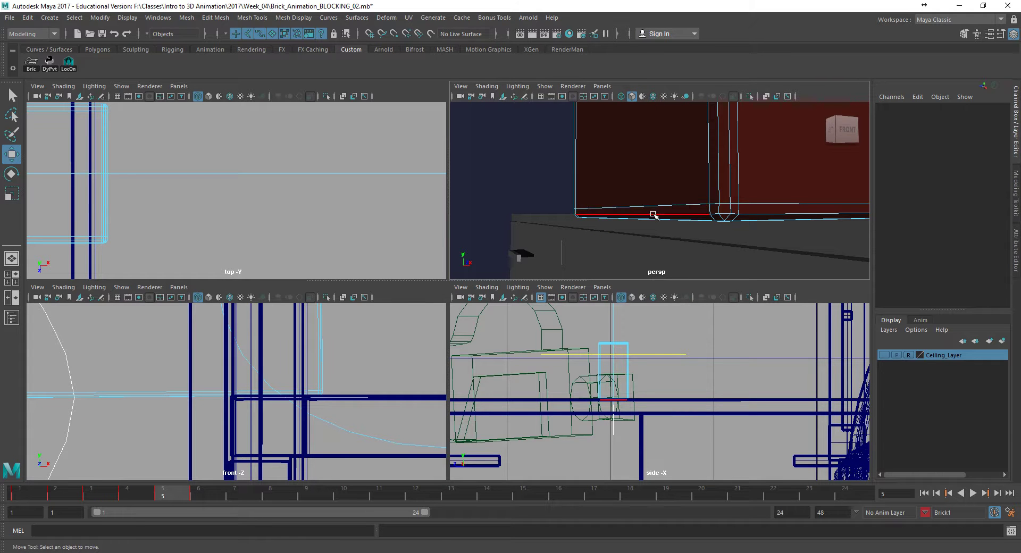
left_click(653, 214)
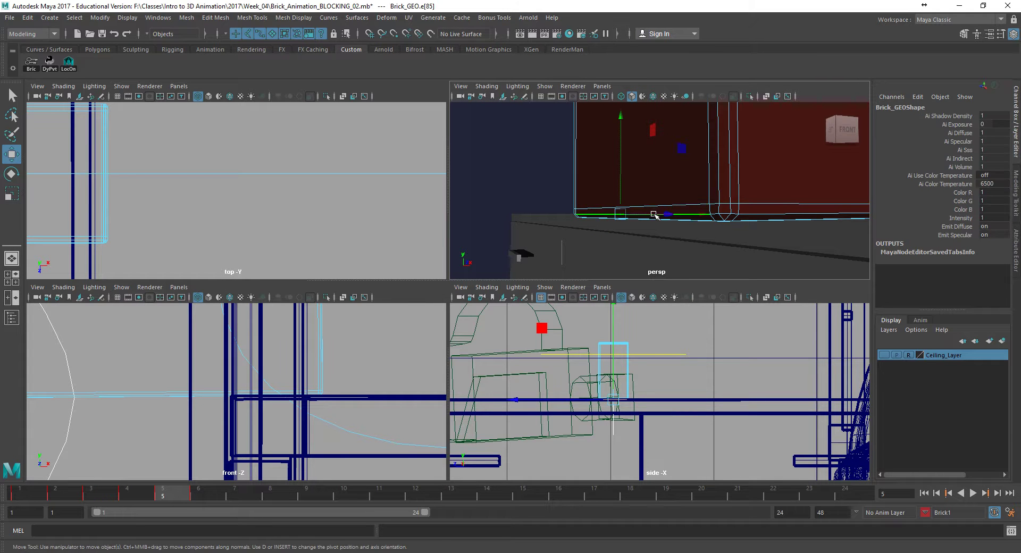
left_click(68, 63)
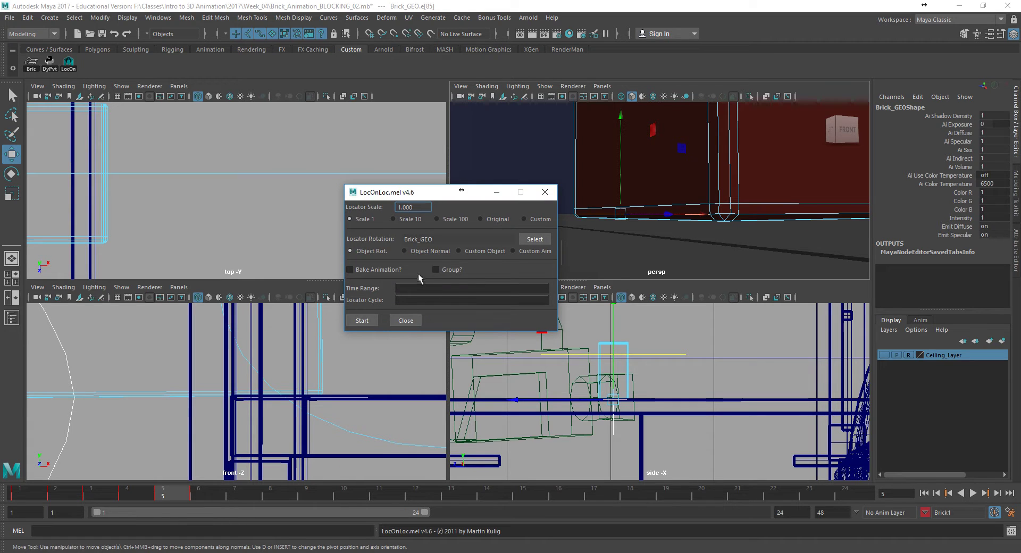
left_click(361, 321)
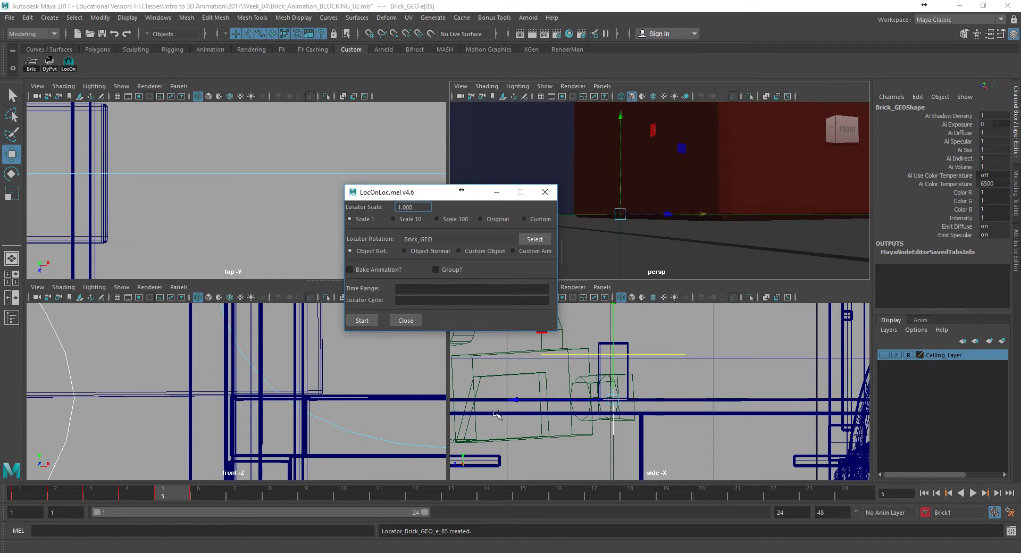
At frame 6, slide the brick's translate control to Translate Z -0.892 so the brick's end lines up with the new locator.
left_click(207, 493)
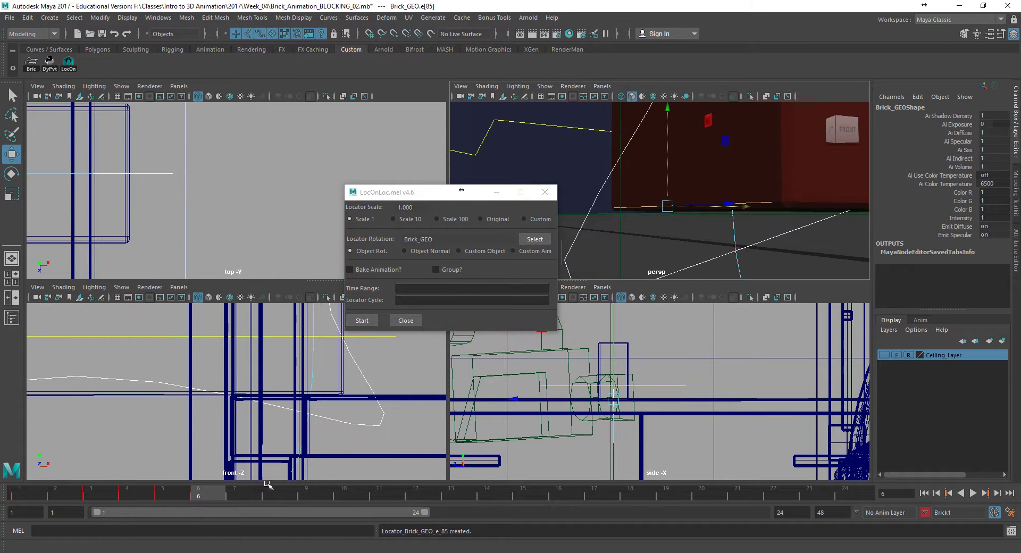
left_click(545, 192)
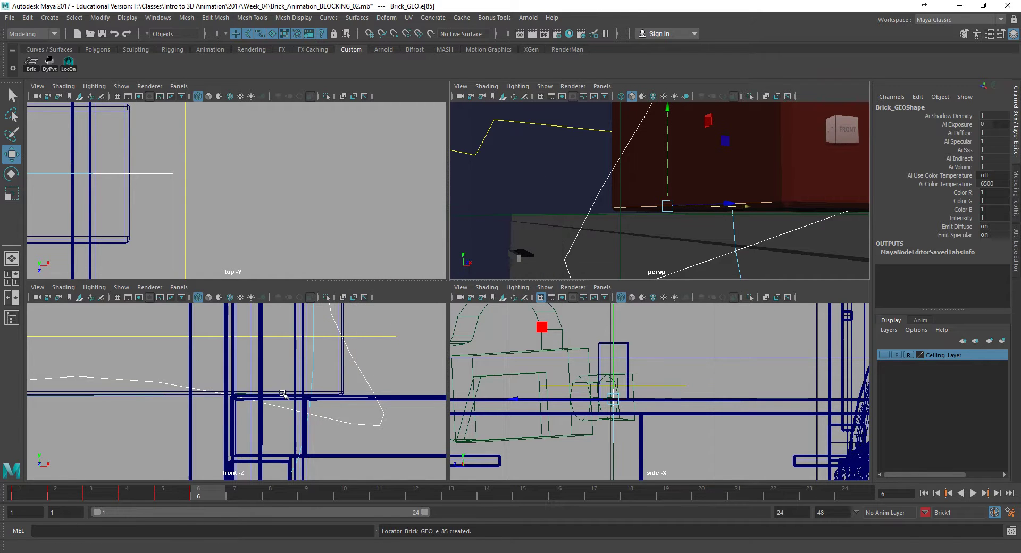
key("f")
scroll(219, 395, "up", 6)
middle_click_drag(154, 388, 271, 382, "alt")
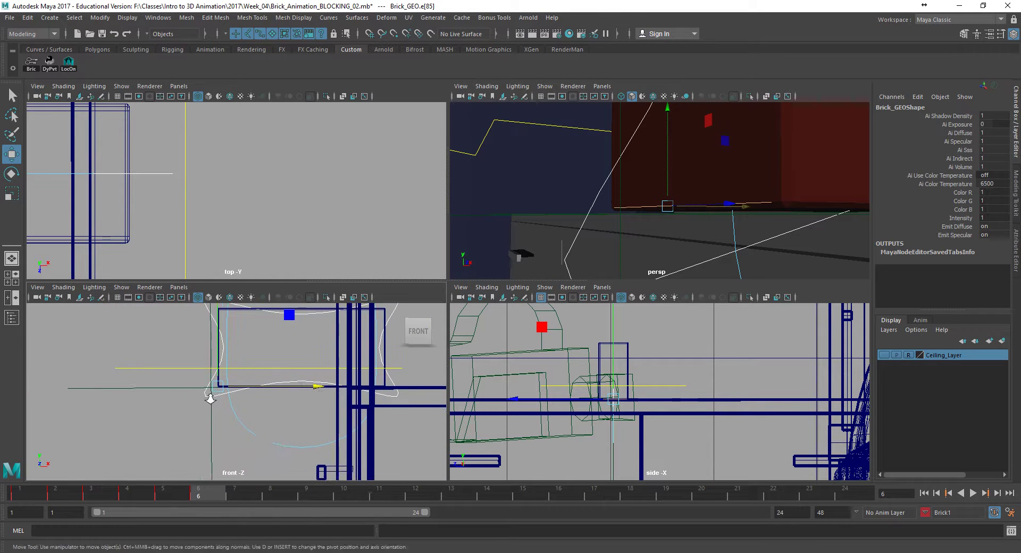
scroll(271, 381, "up", 2)
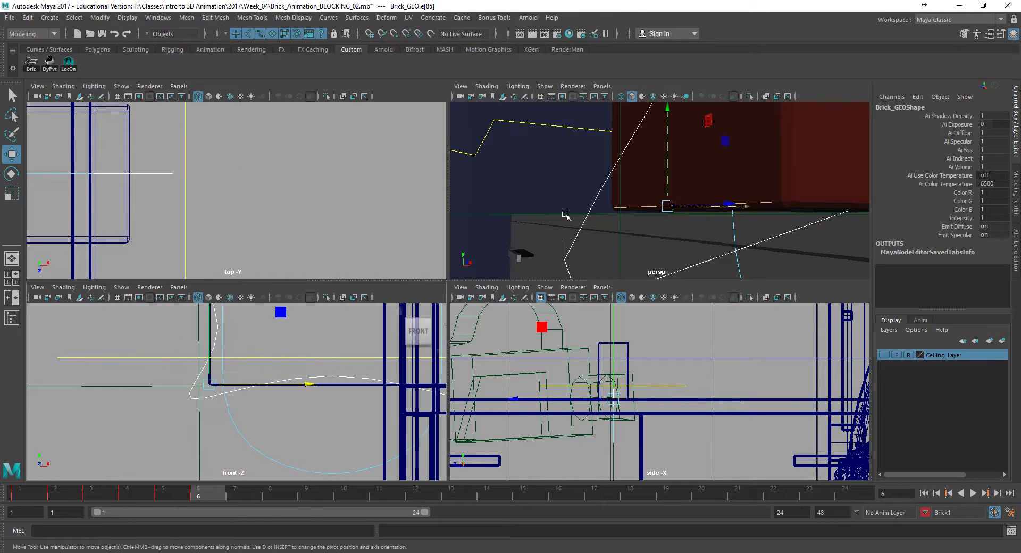
left_click(576, 128)
scroll(319, 394, "down", 8)
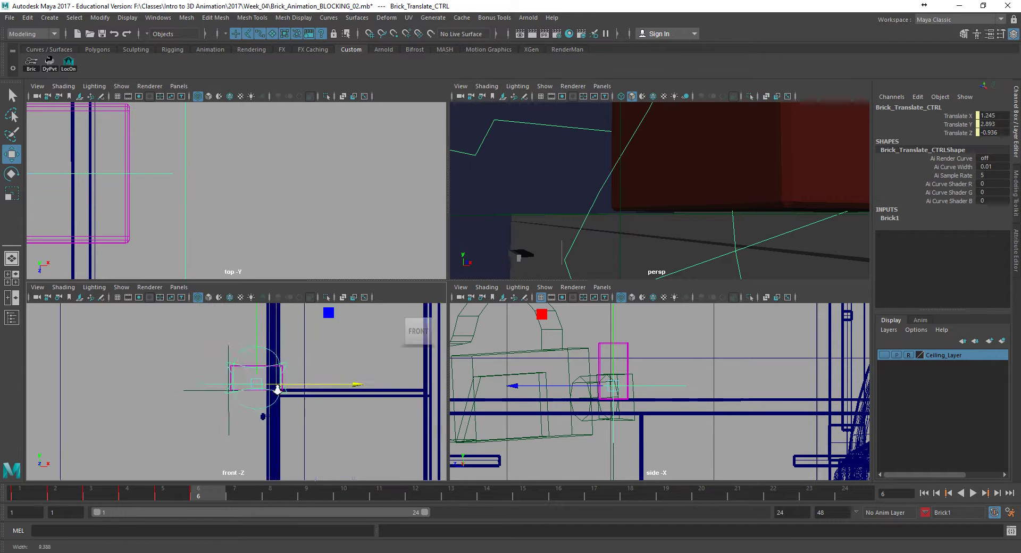
scroll(318, 394, "up", 3)
middle_click_drag(318, 395, 372, 405, "alt")
scroll(387, 400, "up", 3)
right_click_drag(388, 400, 463, 400, "alt")
right_click_drag(254, 396, 348, 403, "alt")
middle_click_drag(349, 404, 271, 371, "alt")
right_click_drag(272, 370, 394, 392, "alt")
middle_click_drag(383, 390, 243, 408, "alt")
middle_click_drag(330, 399, 267, 419, "alt")
middle_click_drag(279, 382, 373, 374, "alt")
right_click_drag(255, 390, 327, 391, "alt")
middle_click_drag(282, 391, 315, 373, "alt")
middle_click_drag(198, 185, 380, 220, "alt")
middle_click_drag(152, 190, 355, 224, "alt")
middle_click_drag(163, 216, 257, 145, "alt")
middle_click_drag(239, 195, 229, 172, "alt")
right_click_drag(338, 191, 415, 194, "alt")
left_click_drag(396, 140, 367, 145)
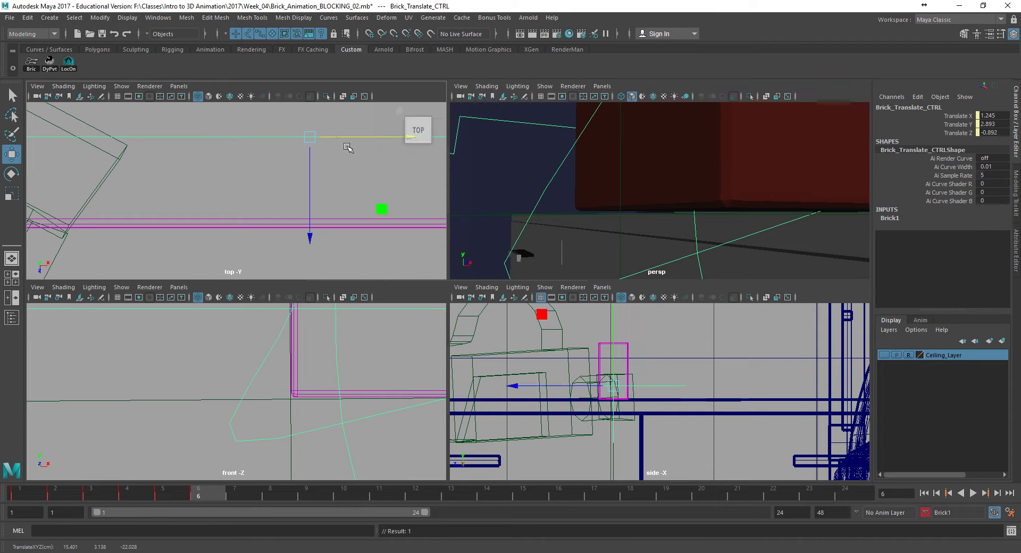
Hide cameras in the side view and lower the translate control to Translate Y 2.886, aligning the brick's bottom with the locator.
left_click_drag(616, 324, 612, 323)
right_click_drag(617, 387, 738, 407, "alt")
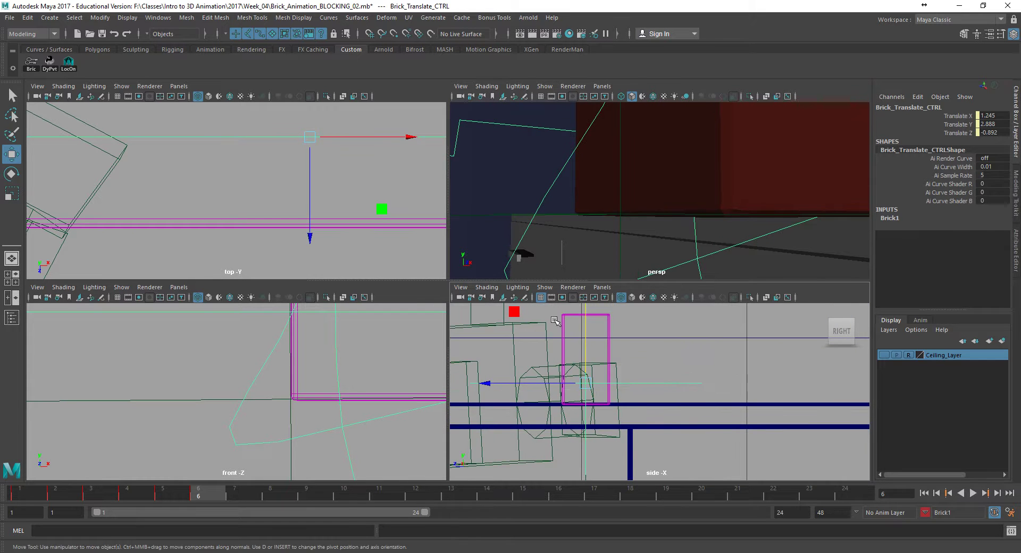
left_click(545, 287)
left_click(561, 245)
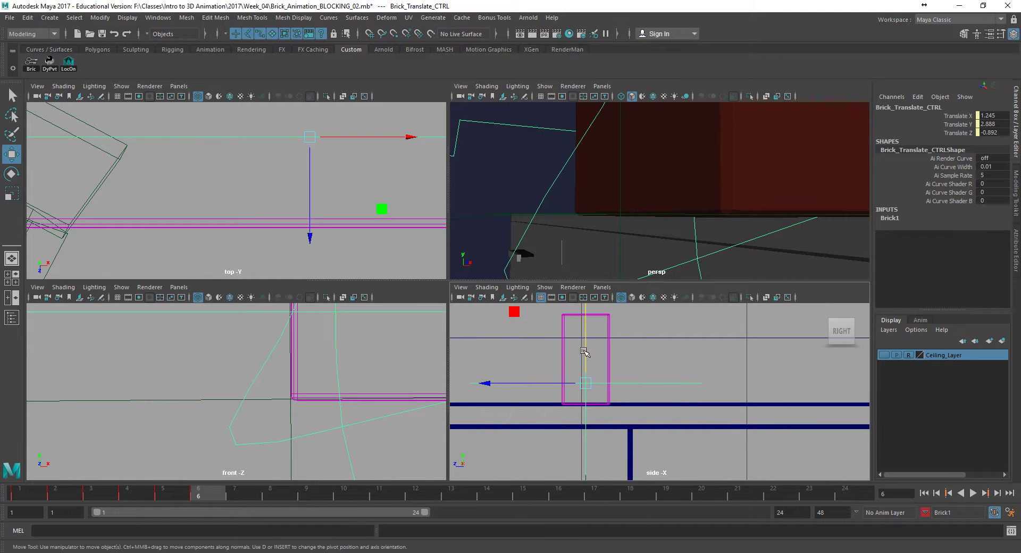
left_click_drag(588, 345, 588, 346)
right_click_drag(552, 367, 726, 415, "alt")
right_click_drag(726, 414, 844, 421, "alt")
middle_click_drag(846, 422, 914, 417, "alt")
left_click_drag(608, 333, 607, 333)
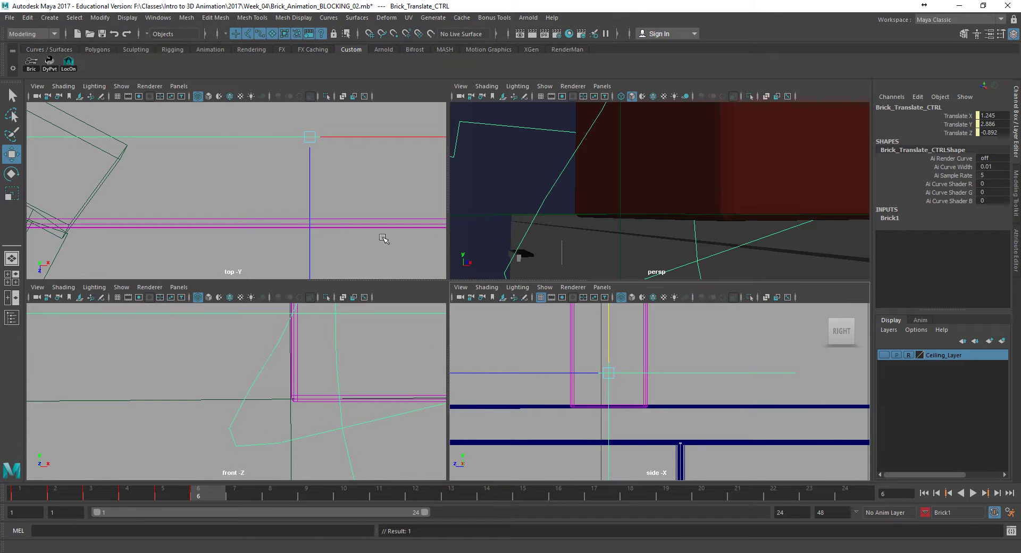
left_click_drag(363, 138, 362, 138)
Scrub between frames 5 and 6 and compare the brick's position and tilt at both lower ends.
left_click_drag(661, 186, 626, 210, "alt")
left_click(611, 218)
mouse_move(184, 495)
left_mouse_down()
mouse_move(201, 496)
mouse_move(175, 497)
mouse_move(186, 498)
left_mouse_up()
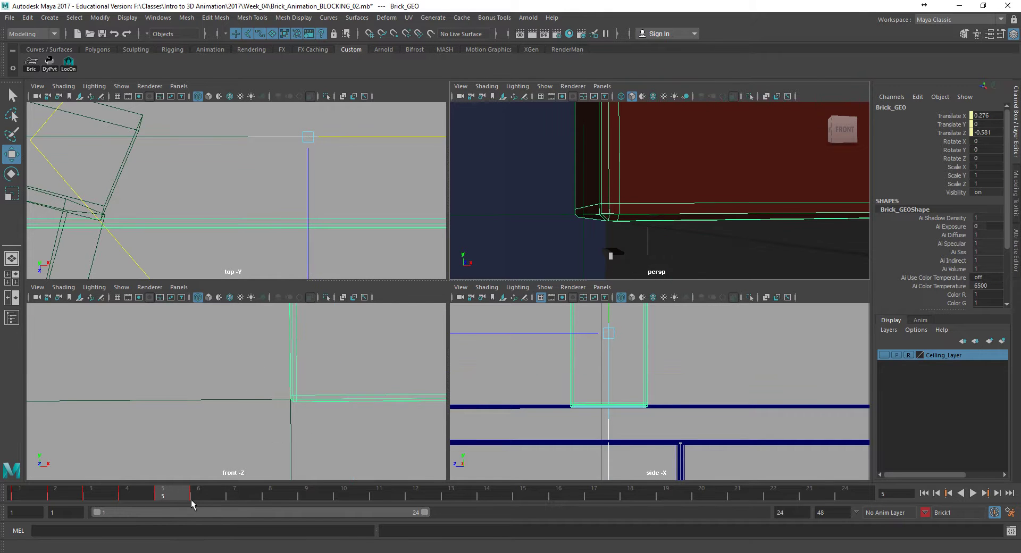
left_click(202, 498)
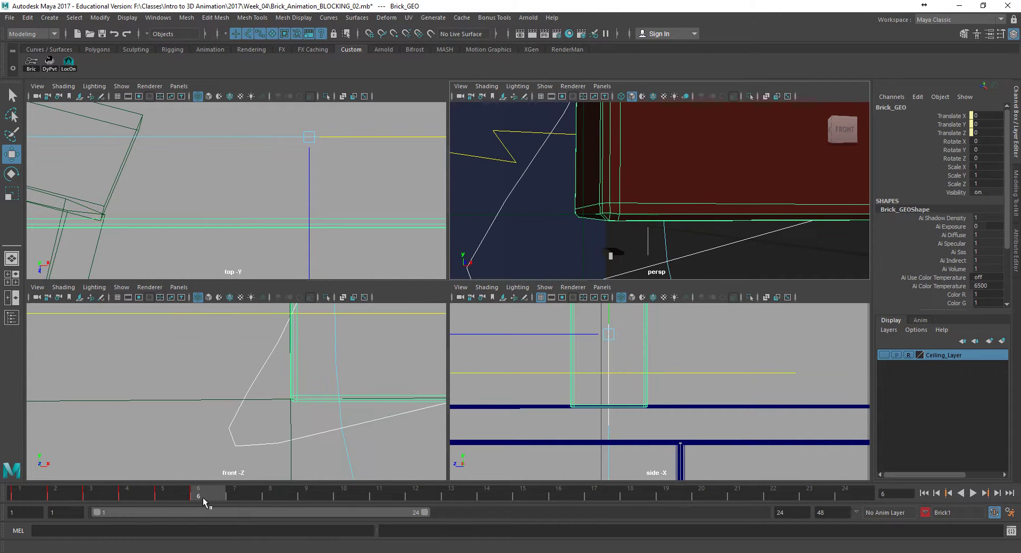
mouse_move(194, 495)
left_mouse_down()
mouse_move(176, 493)
mouse_move(198, 495)
left_mouse_up()
left_click_drag(748, 150, 607, 179, "alt")
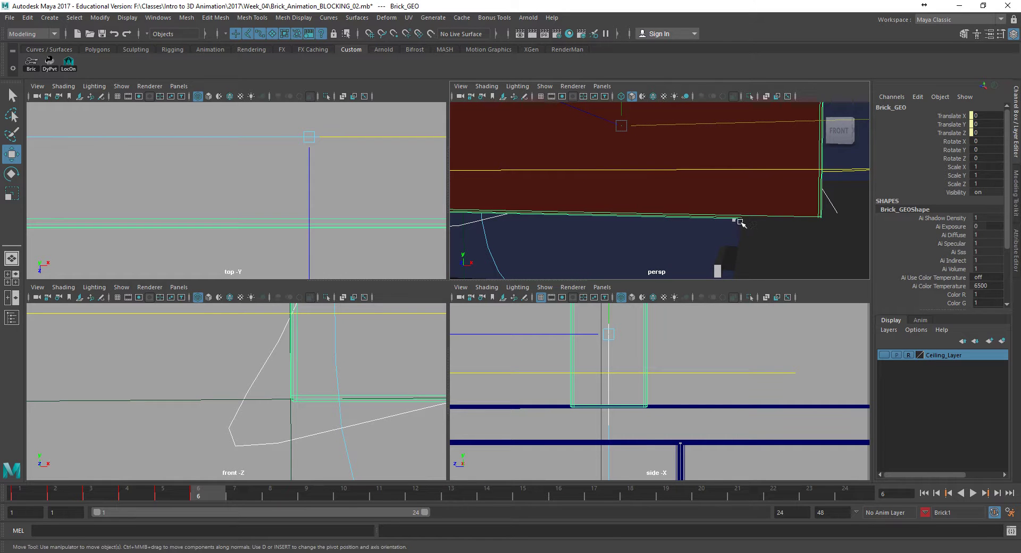
mouse_move(718, 187)
left_mouse_down("alt")
mouse_move(693, 193)
mouse_move(729, 189)
mouse_move(709, 198)
left_mouse_up("alt")
key("space")
left_click_drag(573, 270, 566, 276, "alt")
middle_click_drag(567, 276, 577, 267, "alt")
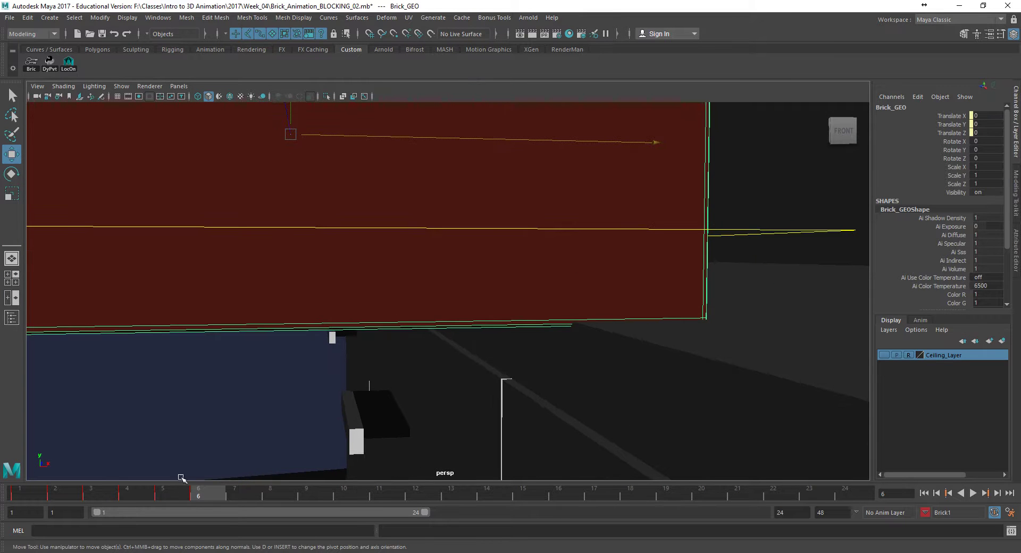
left_click(175, 494)
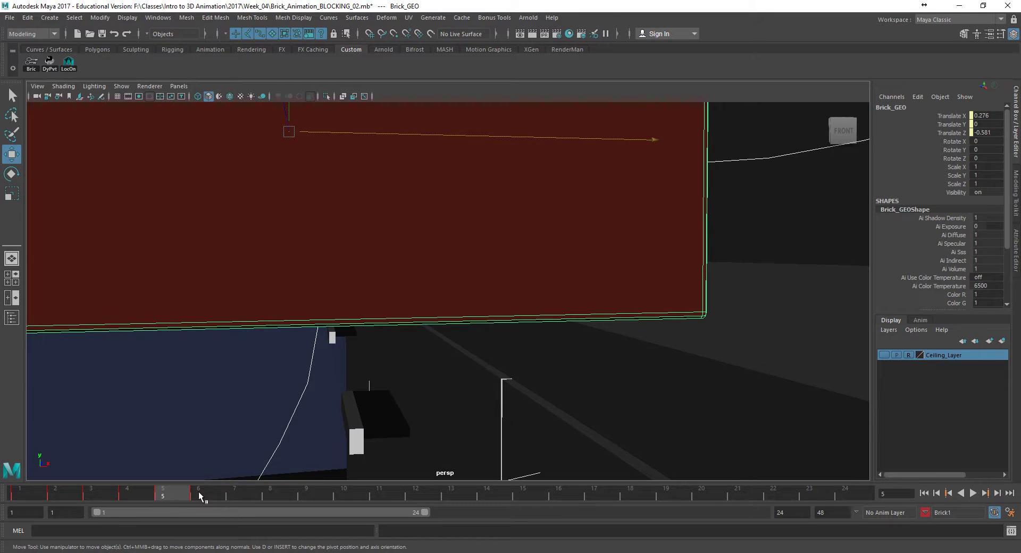
left_click(200, 493)
Match the pivot control's Rotate Y at frame 6 to its frame 5 value, 90.431.
mouse_move(452, 372)
left_mouse_down("alt")
mouse_move(431, 367)
mouse_move(440, 365)
left_mouse_up("alt")
middle_click_drag(475, 365, 476, 363, "alt")
right_click_drag(476, 364, 433, 357, "alt")
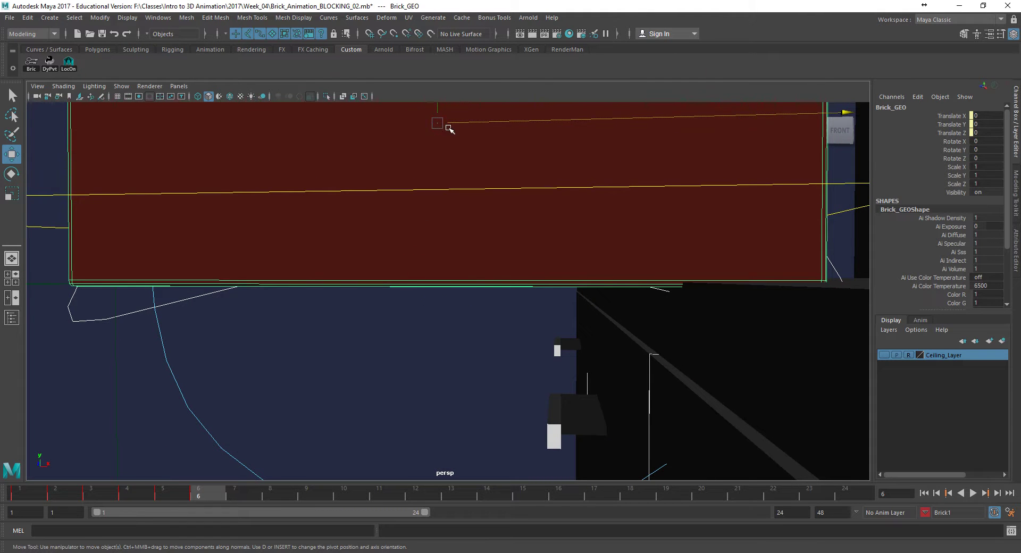
middle_click_drag(511, 210, 425, 270, "alt")
right_click_drag(577, 240, 527, 237, "alt")
left_click(667, 313)
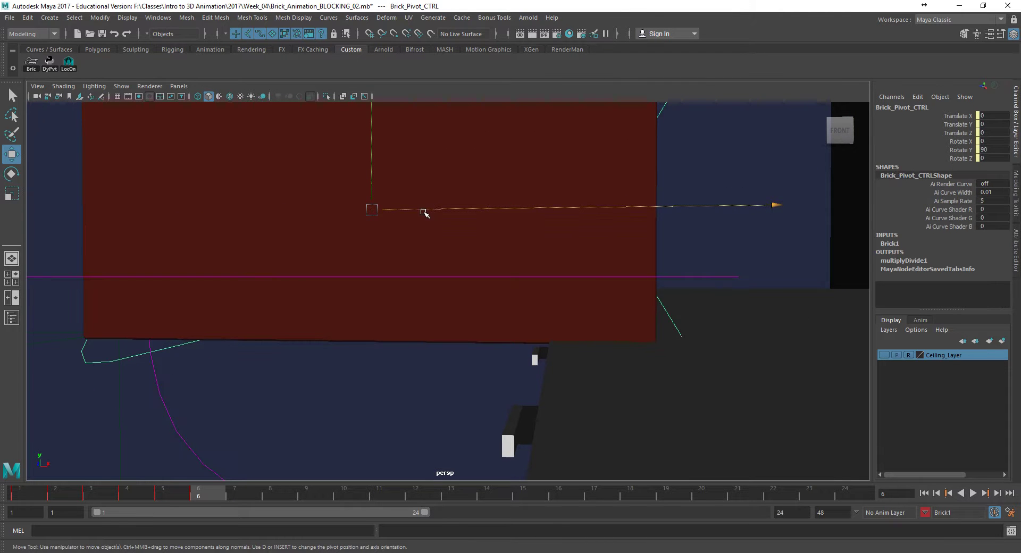
key("e")
left_click_drag(762, 291, 763, 292)
left_click(166, 491)
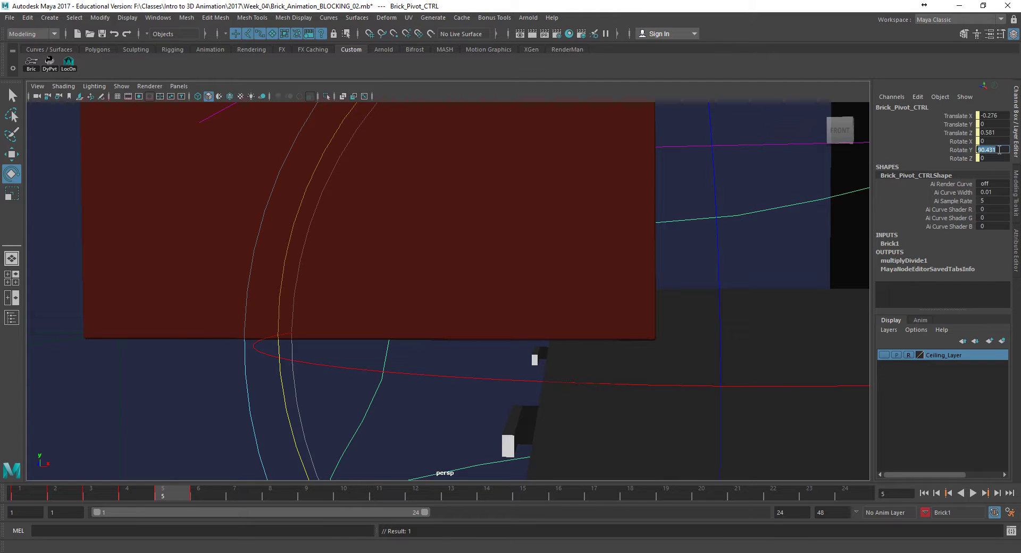
left_click(208, 493)
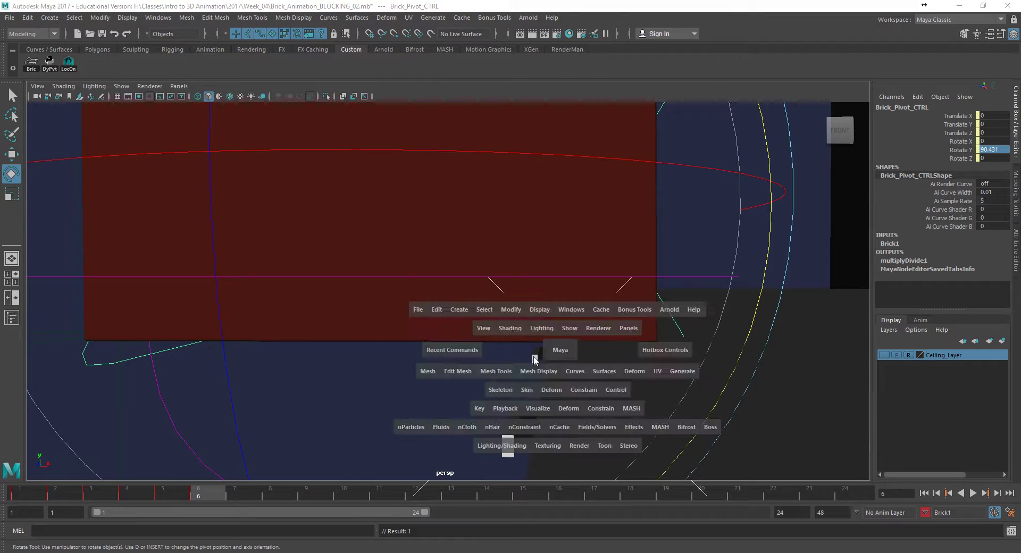
Try nudging the brick's translate control to Translate Y 2.89 and Translate Z -0.886 in the front view, and undo it.
key("space")
key("space")
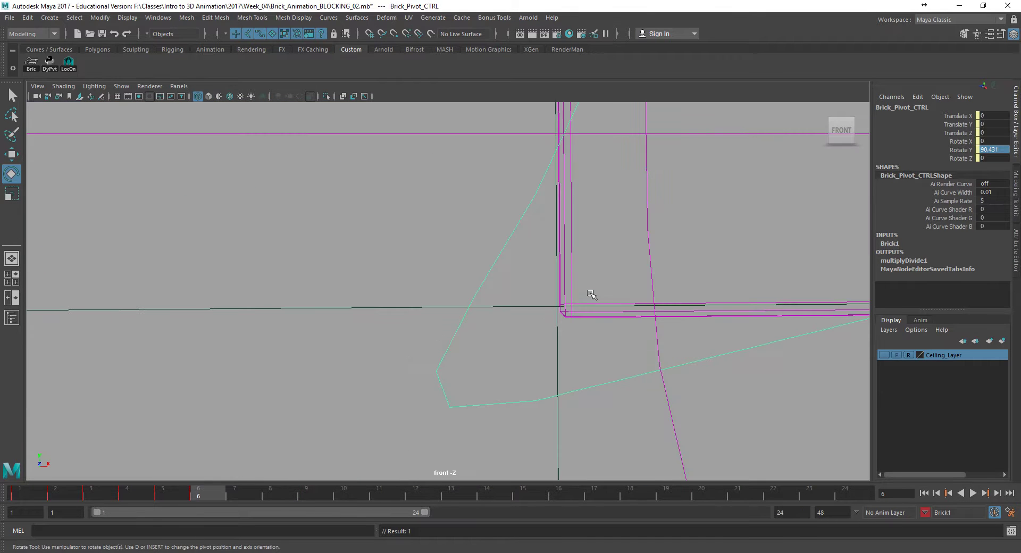
key("space")
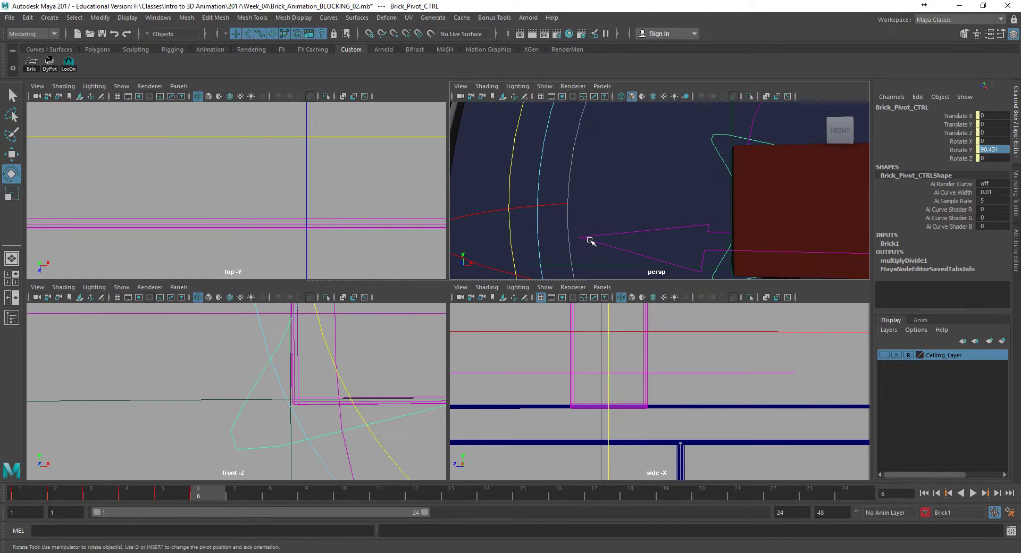
left_click(640, 229)
key("q")
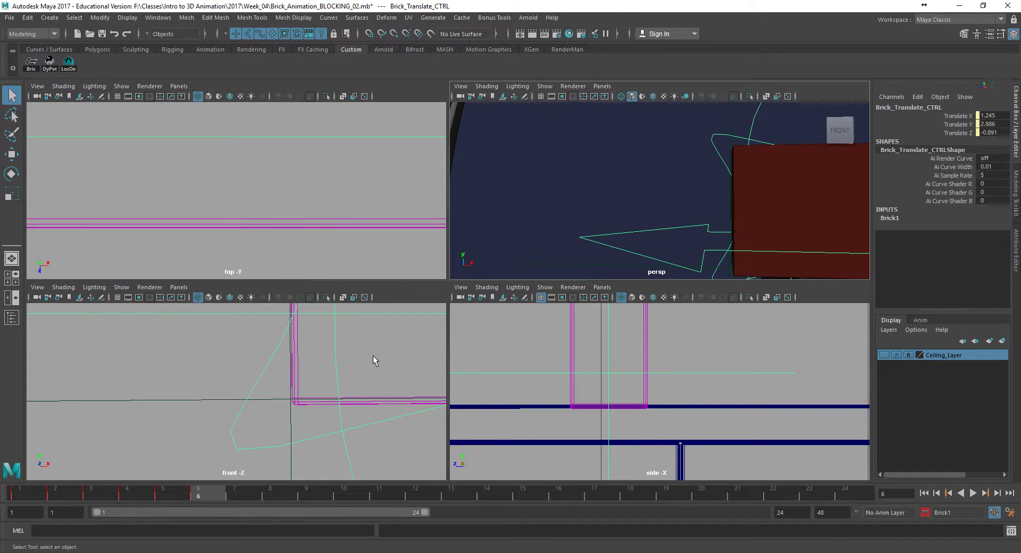
scroll(366, 352, "down", 6)
middle_click_drag(357, 353, 334, 364, "alt")
key("w")
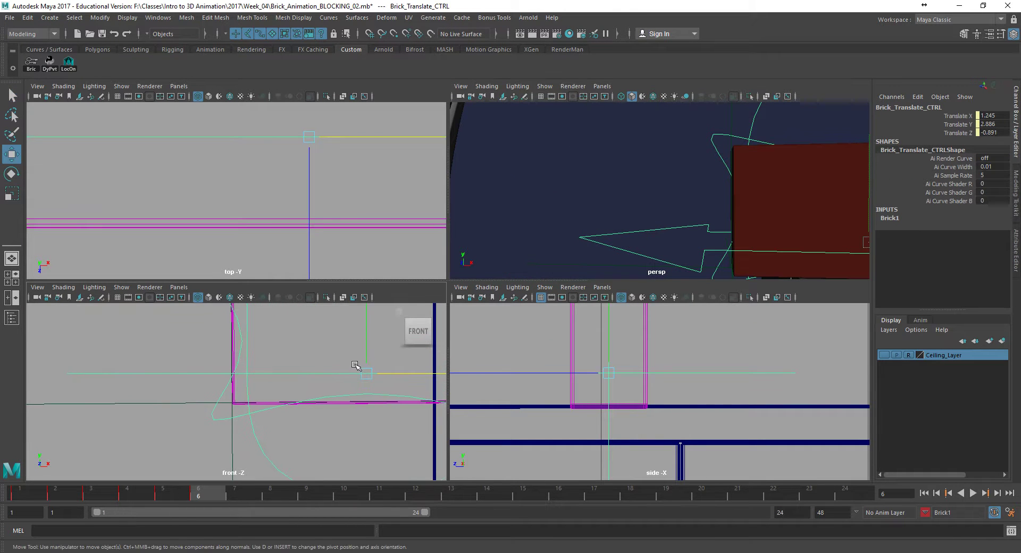
scroll(378, 369, "up", 3)
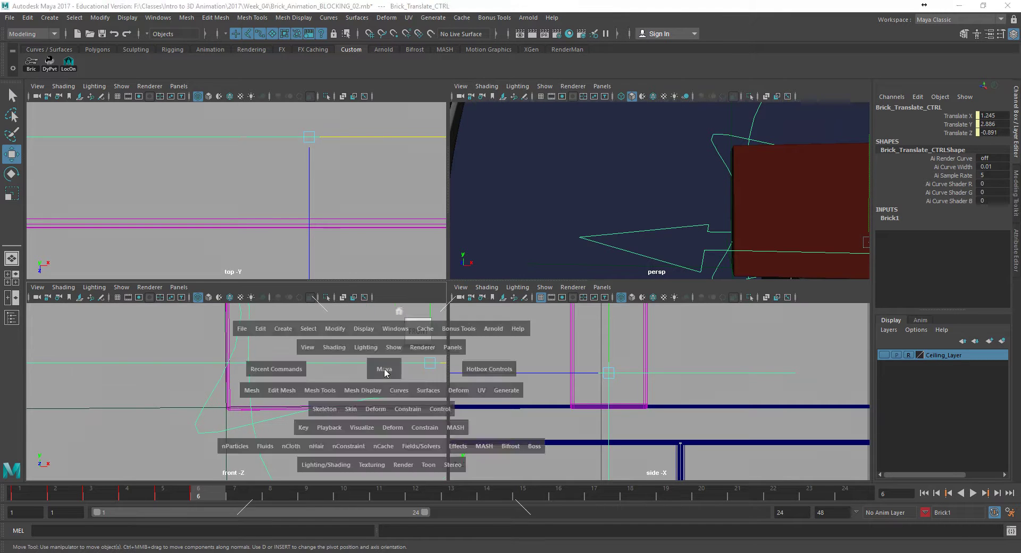
key("space")
left_click_drag(834, 232, 833, 231)
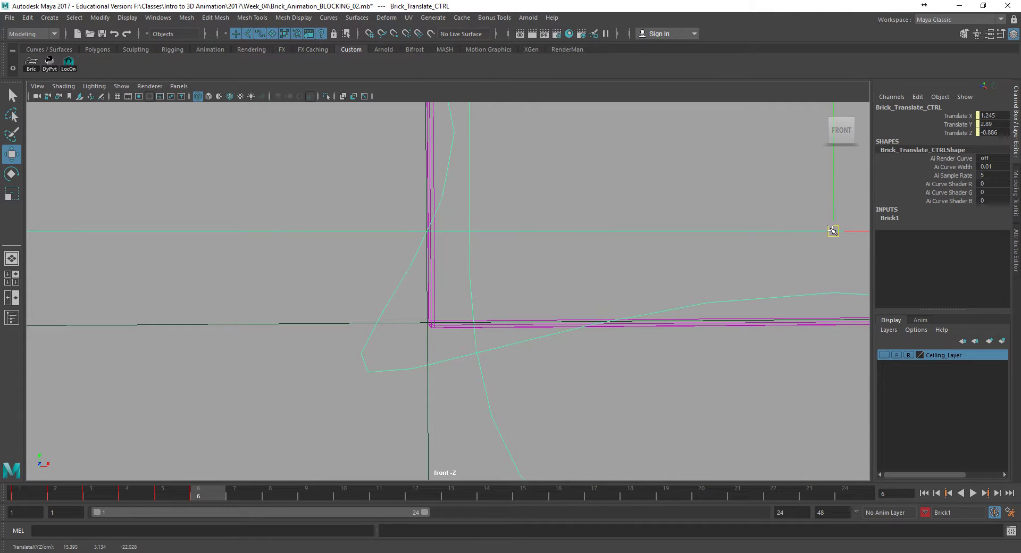
key("ctrl+z")
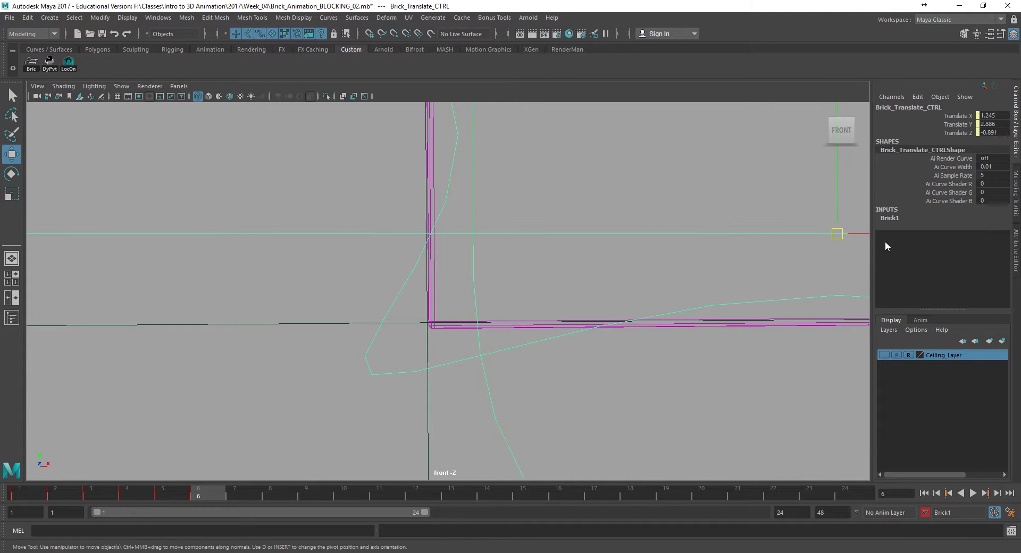
Try sliding the brick's translate control along its length to Translate Z -0.674, and undo the move.
key("space")
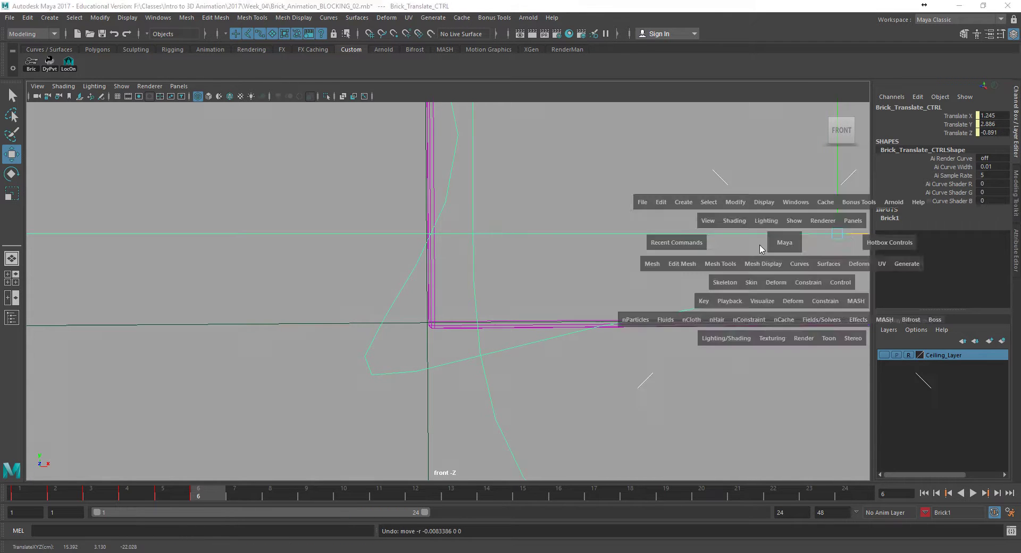
key("f")
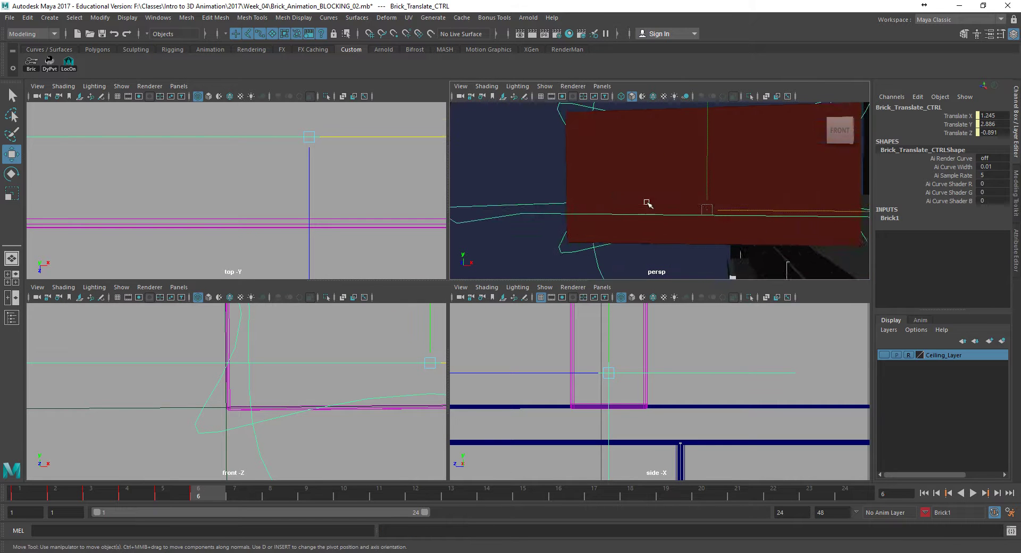
left_click_drag(763, 205, 729, 215)
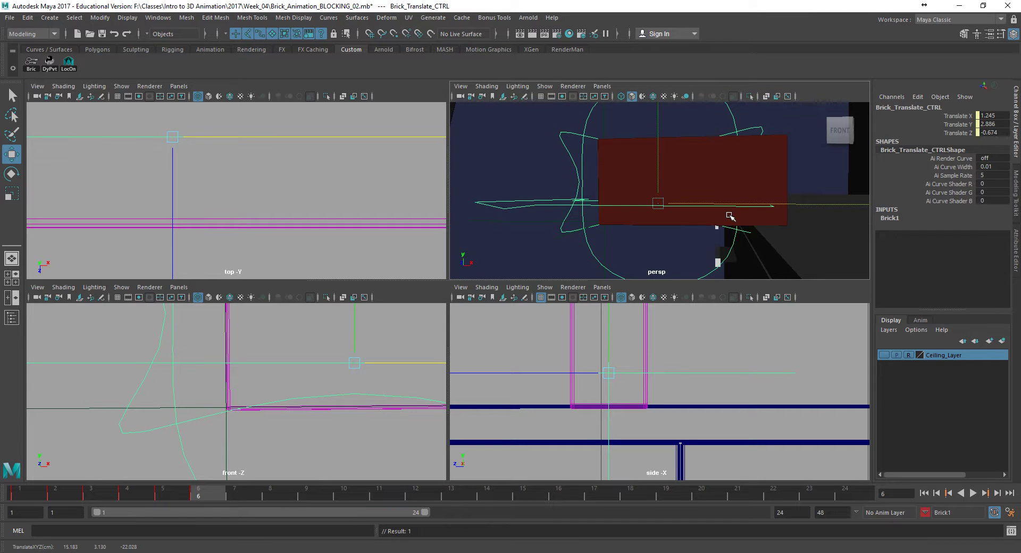
key("ctrl+z")
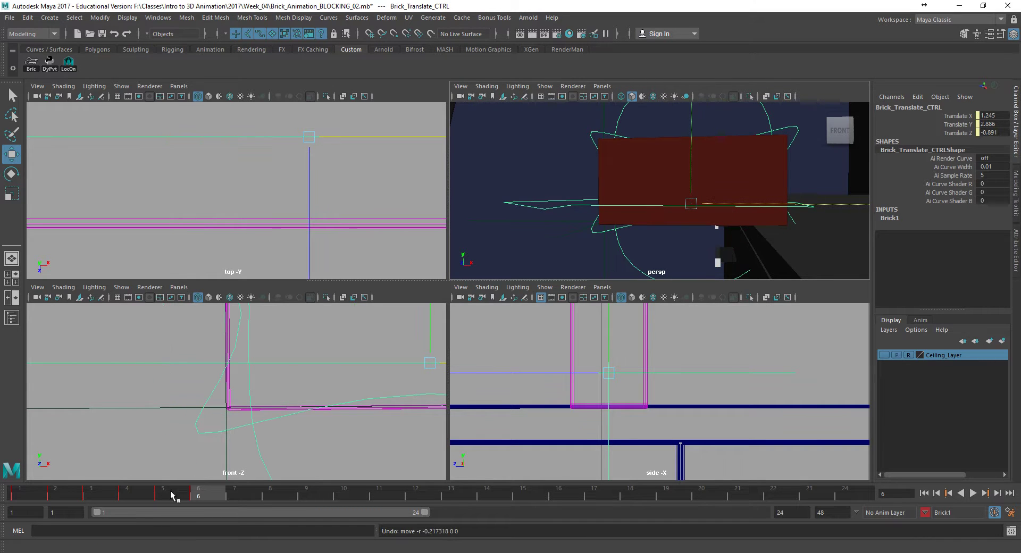
Scrub between frames 5 and 6 and inspect the brick's position from a closer perspective angle.
mouse_move(184, 494)
left_mouse_down()
mouse_move(129, 493)
mouse_move(196, 496)
left_mouse_up()
left_click_drag(645, 243, 621, 241, "alt")
right_click_drag(610, 238, 711, 247, "alt")
left_click_drag(700, 242, 685, 251, "alt")
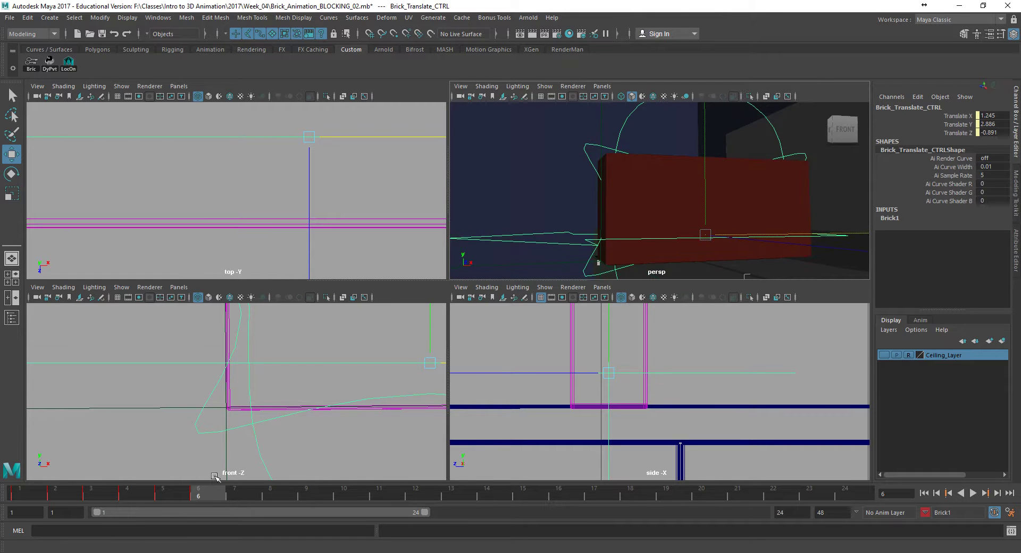
Select all the brick's controls and delete their keys at frame 6.
right_click(201, 494)
left_click(194, 496)
left_click(32, 65)
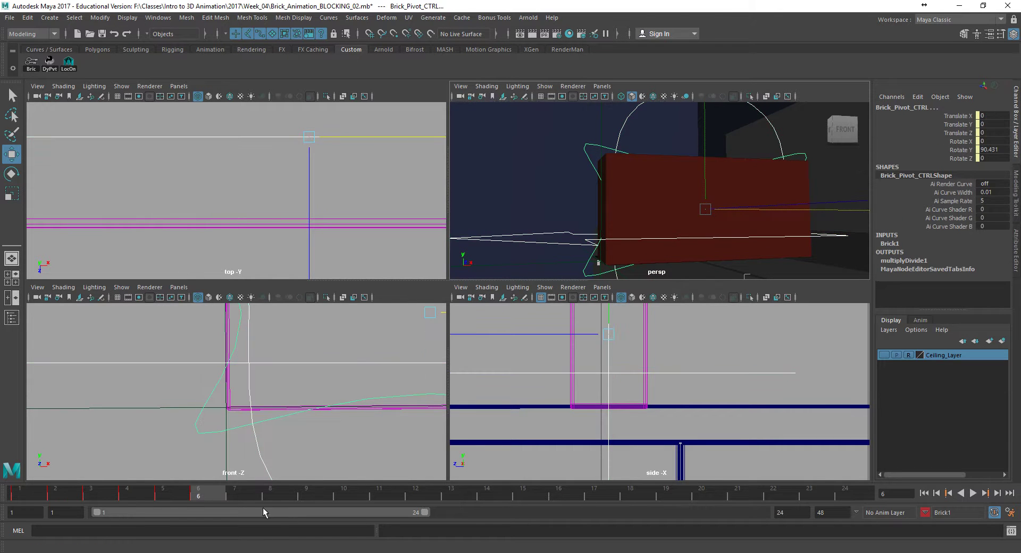
right_click(208, 494)
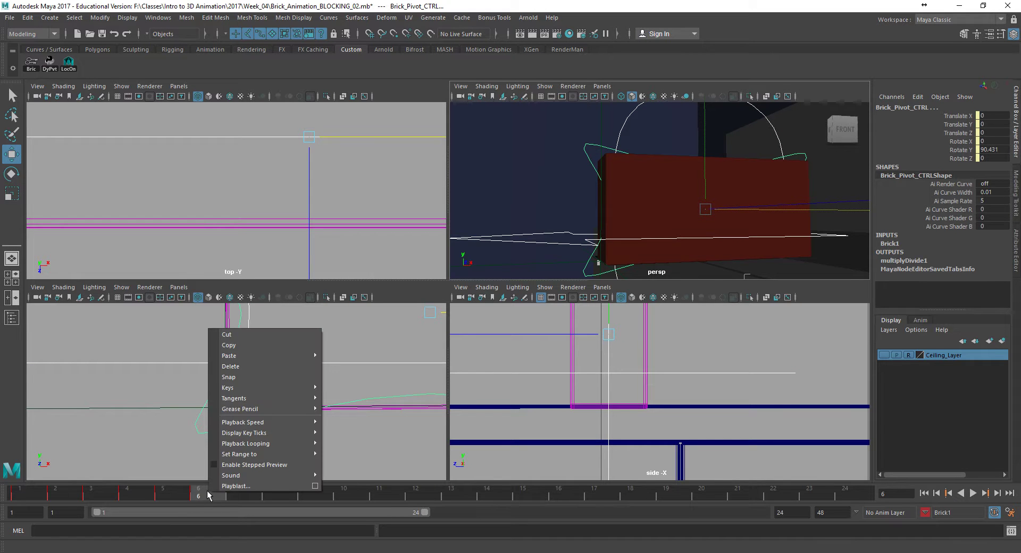
left_click(245, 368)
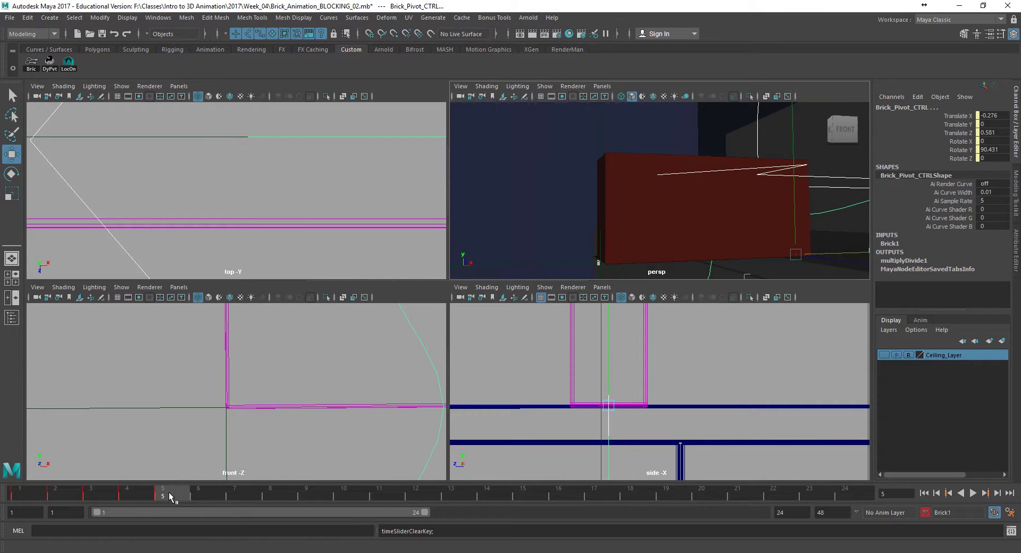
Review the motion up to frame 5, and run the DyPvt script at frame 6 to reset the brick's pivot.
left_click(144, 495)
key("alt+v")
left_click_drag(143, 495, 163, 494)
middle_click_drag(763, 202, 704, 202, "alt")
left_click_drag(704, 202, 672, 206, "alt")
middle_click_drag(714, 221, 676, 213, "alt")
right_click_drag(676, 213, 600, 208, "alt")
left_click_drag(565, 203, 571, 204, "alt")
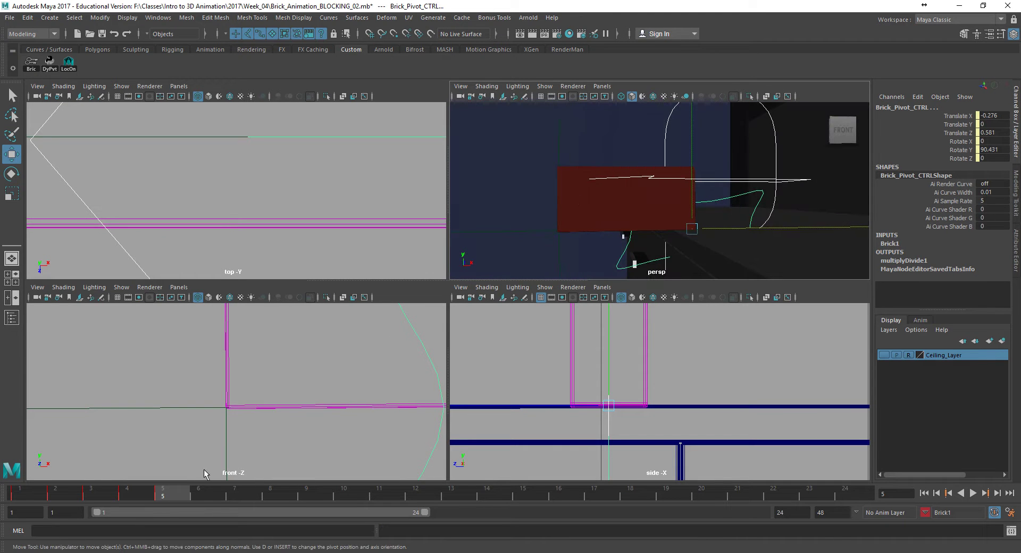
left_click(212, 496)
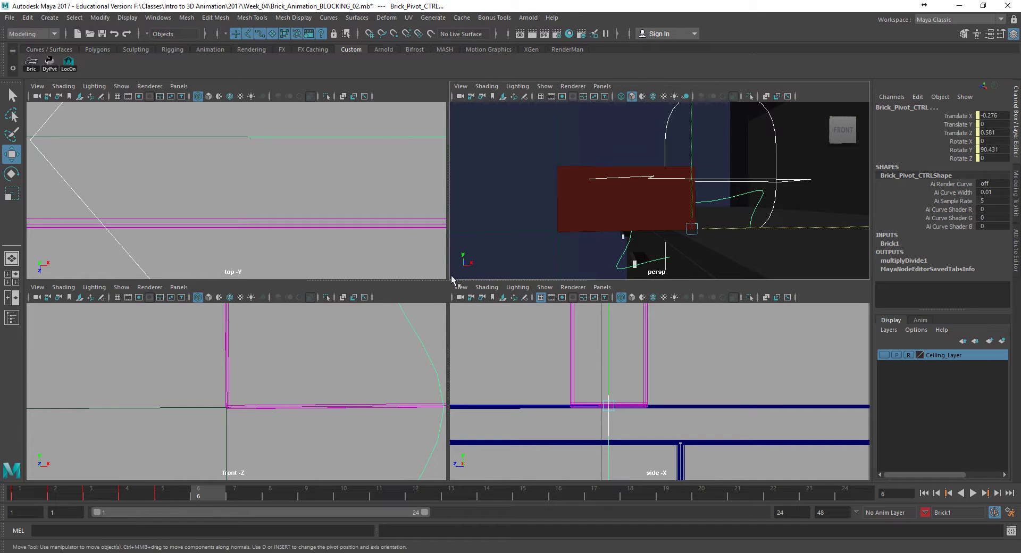
left_click(50, 63)
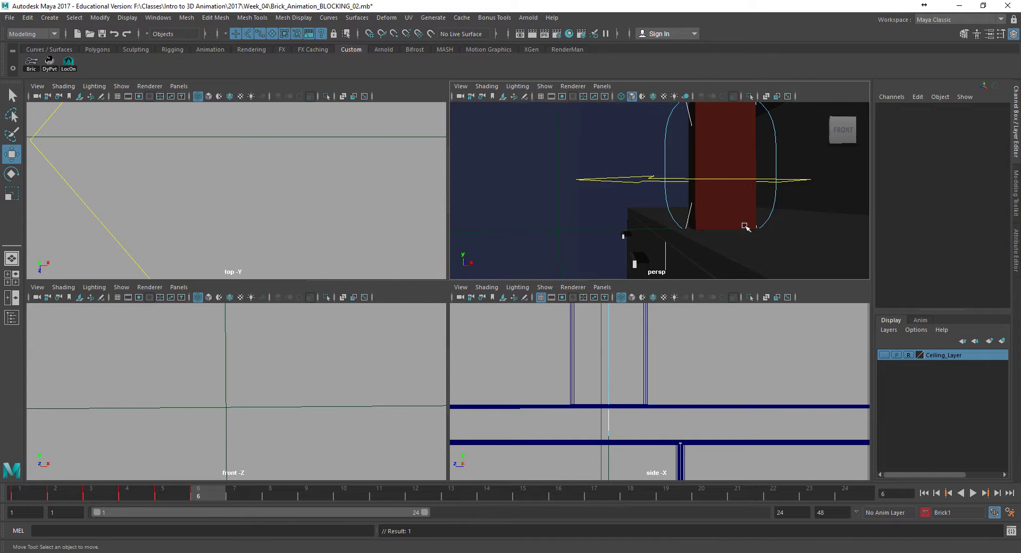
Set the pivot control's Rotate Y at frame 6 to its frame 5 value, 90.431.
key("space")
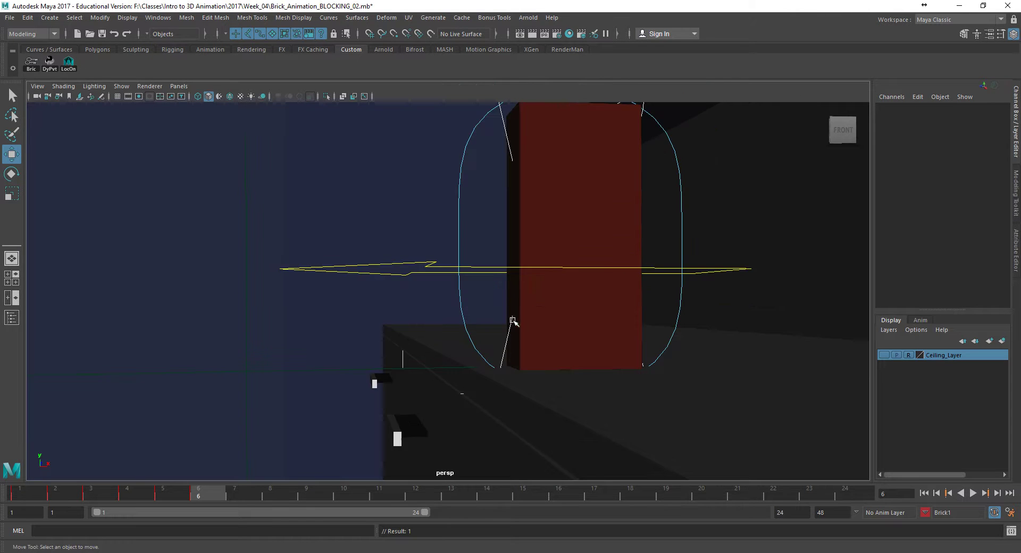
left_click(185, 493)
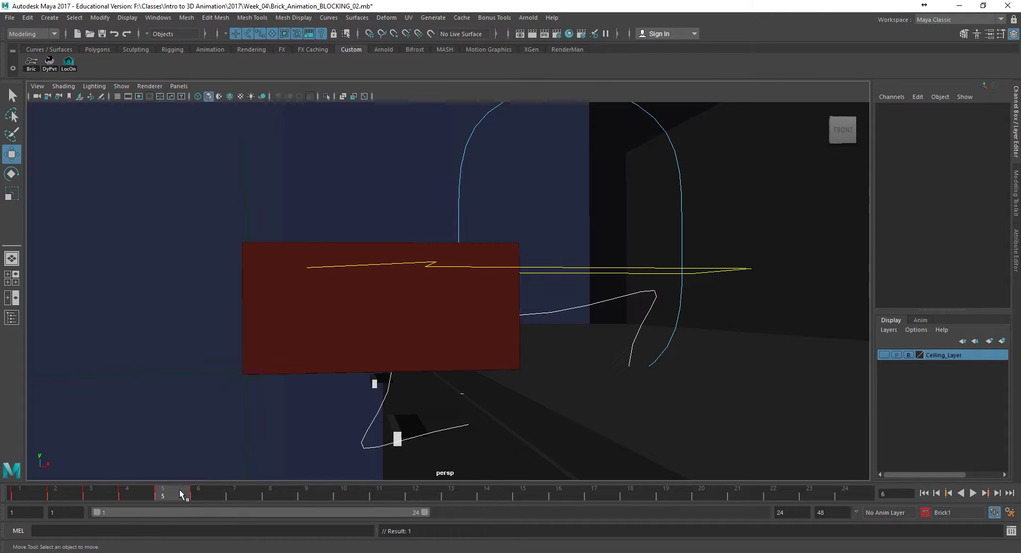
left_click(612, 301)
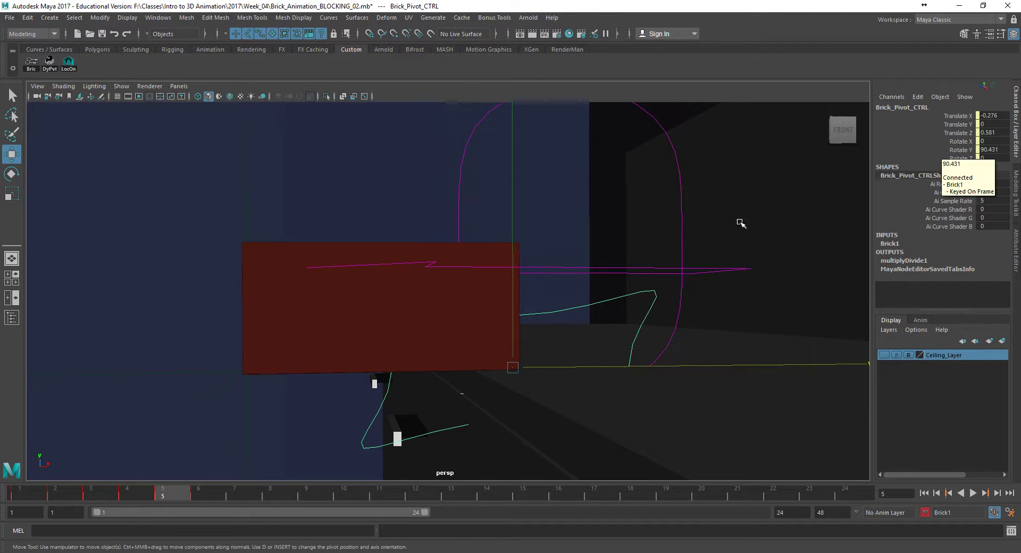
left_click(209, 495)
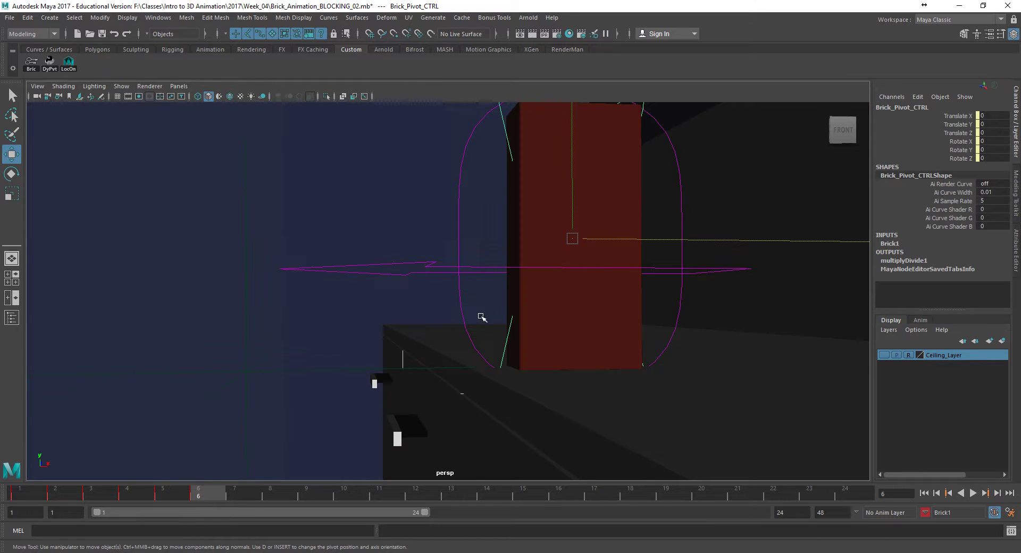
left_click(995, 150)
type("90.431")
key("Return")
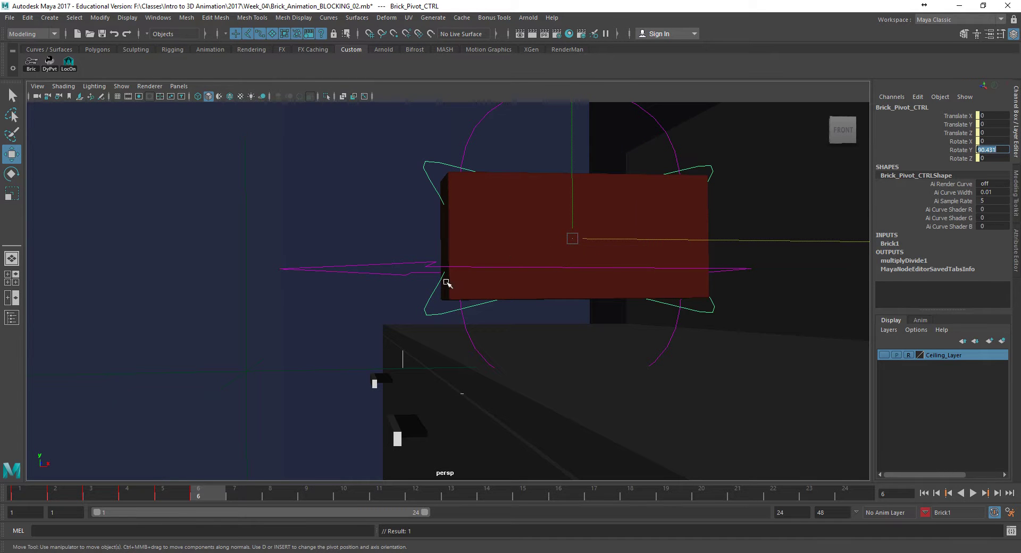
In the front view, move the translate control to Translate Y 2.886 and Translate Z -0.89, aligning the brick's lower corner with the locator.
left_click(383, 269)
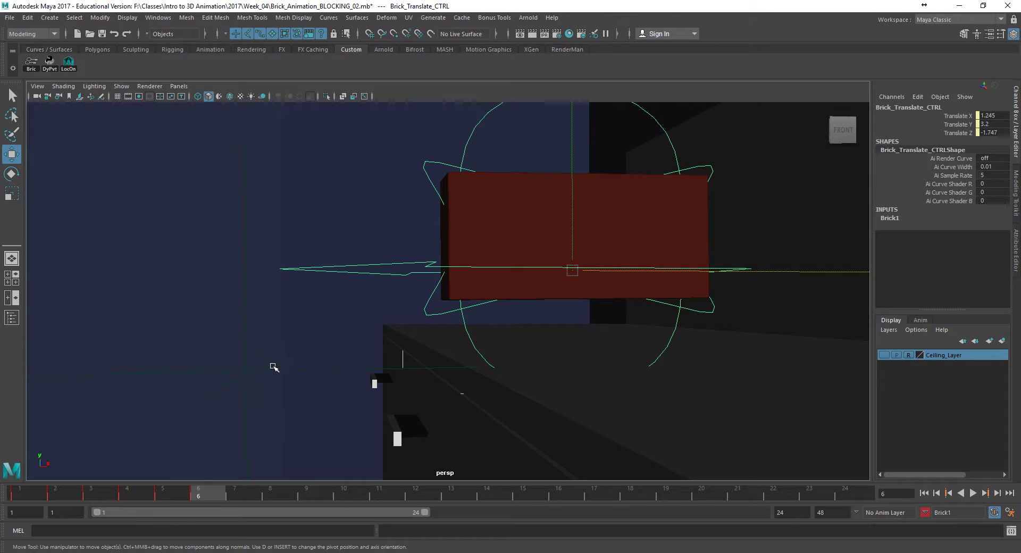
key("space")
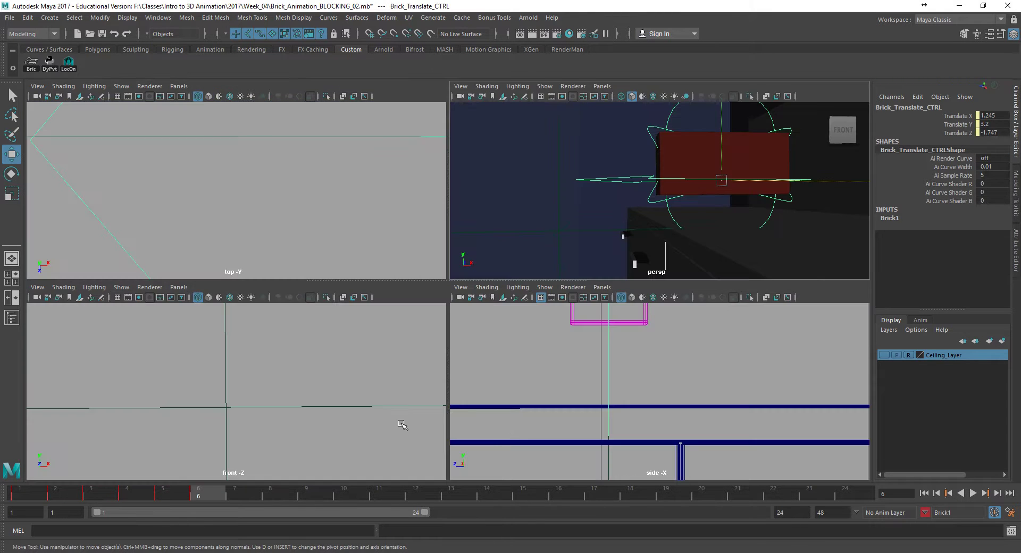
key("space")
key("f")
left_click_drag(499, 277, 468, 291)
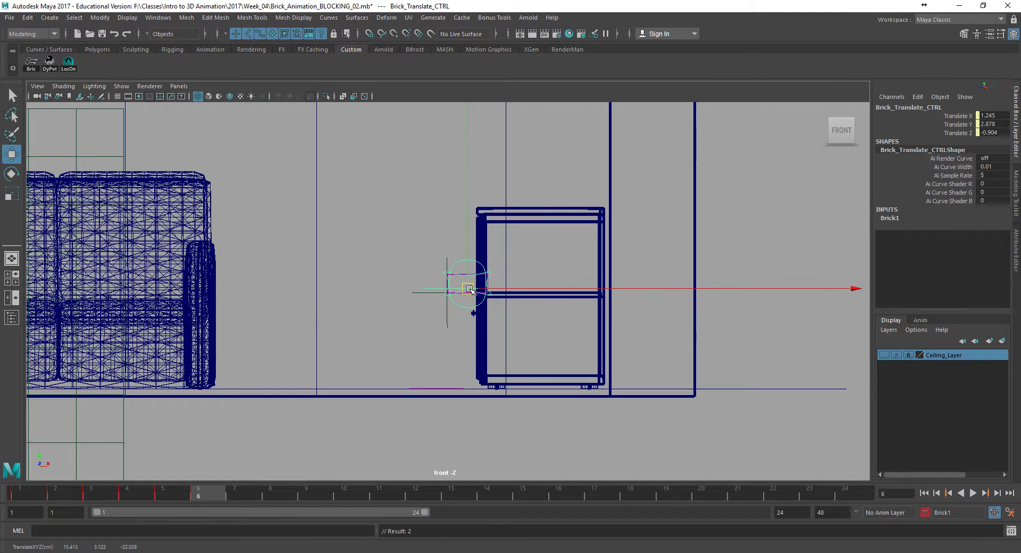
scroll(461, 298, "up", 10)
left_click_drag(628, 290, 621, 287)
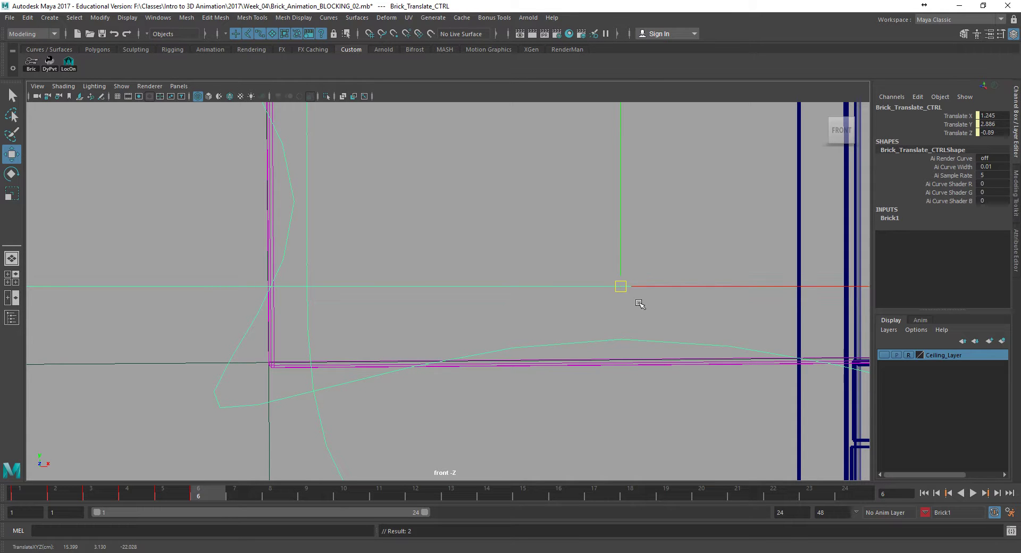
Check the brick's contact with the cabinet in perspective and raise the translate control to Translate Y 2.891.
middle_click_drag(520, 353, 427, 332, "alt")
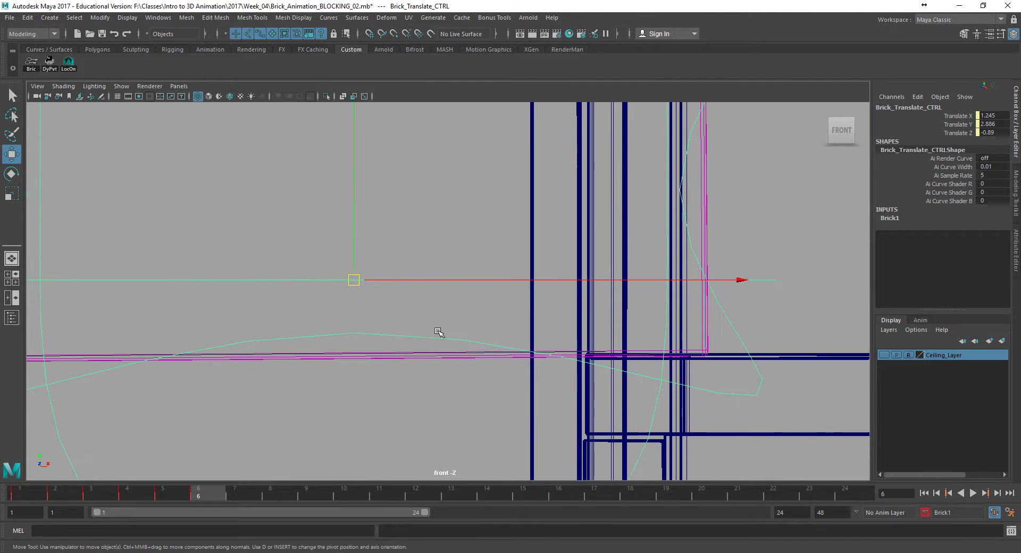
key("space")
key("space")
left_click_drag(679, 265, 490, 345, "alt")
middle_click_drag(456, 343, 451, 331, "alt")
left_click_drag(331, 257, 333, 255)
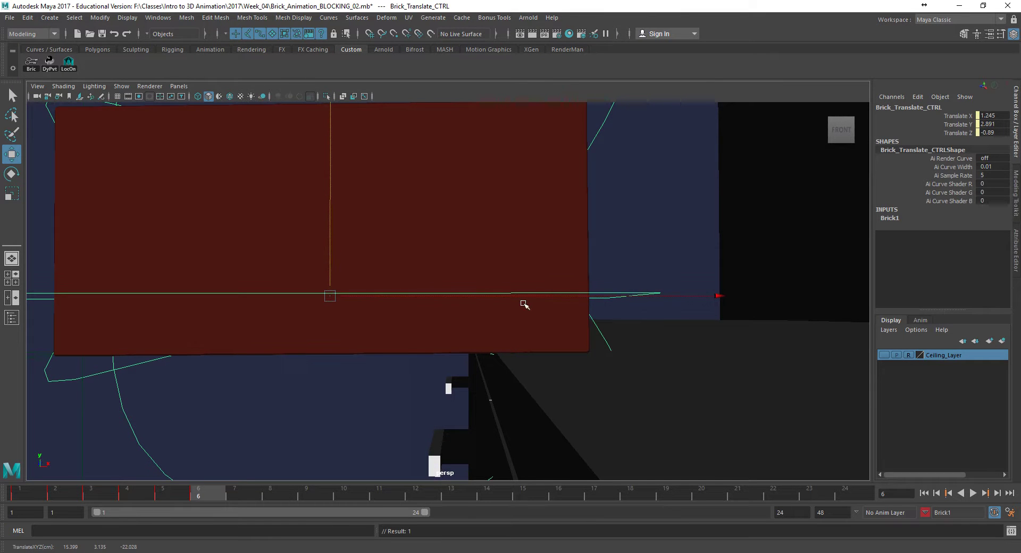
Try moving the pivot control at frame 6 away from the brick's centre, and undo the move.
middle_click_drag(550, 286, 559, 321, "alt")
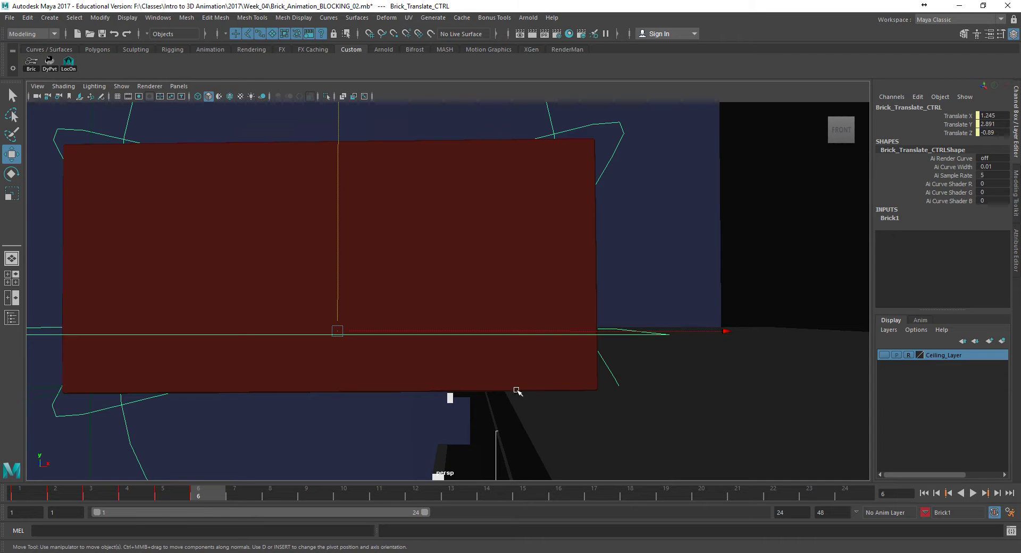
left_click(599, 184)
left_click_drag(340, 269, 352, 314)
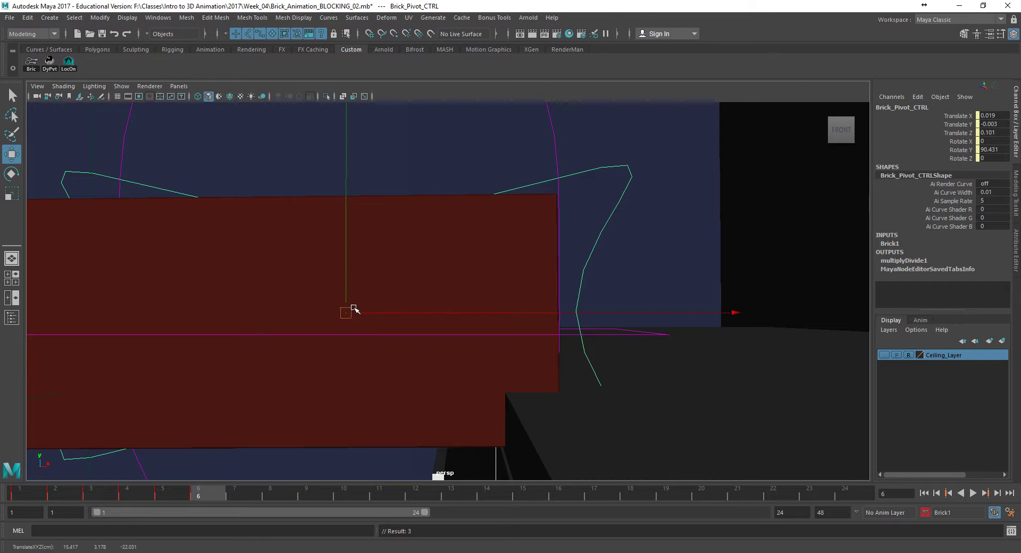
key("ctrl+z")
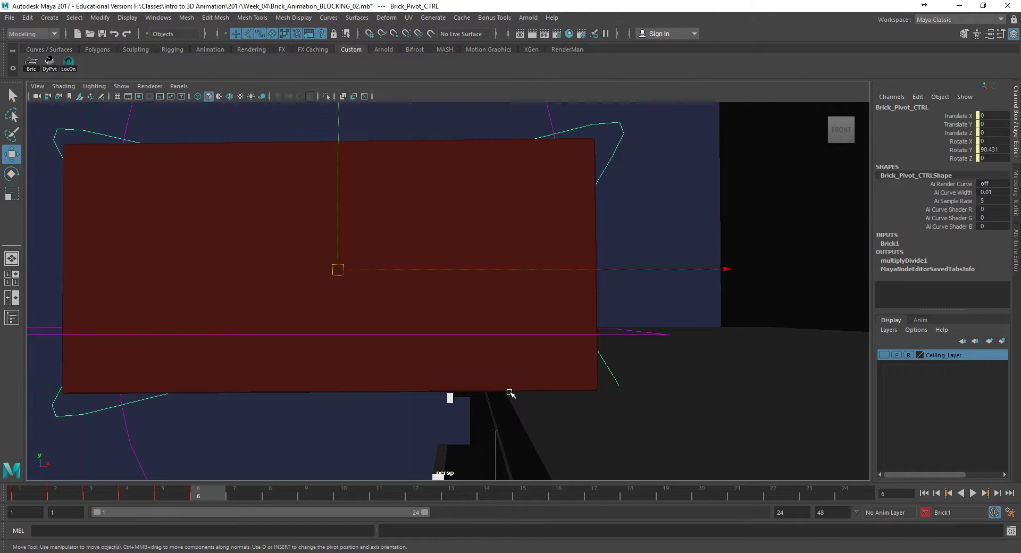
Examine the brick's lower edge up close where it meets the cabinet's front corner.
left_click_drag(512, 385, 501, 364, "alt")
right_click_drag(502, 365, 668, 378, "alt")
left_click_drag(668, 379, 558, 394, "alt")
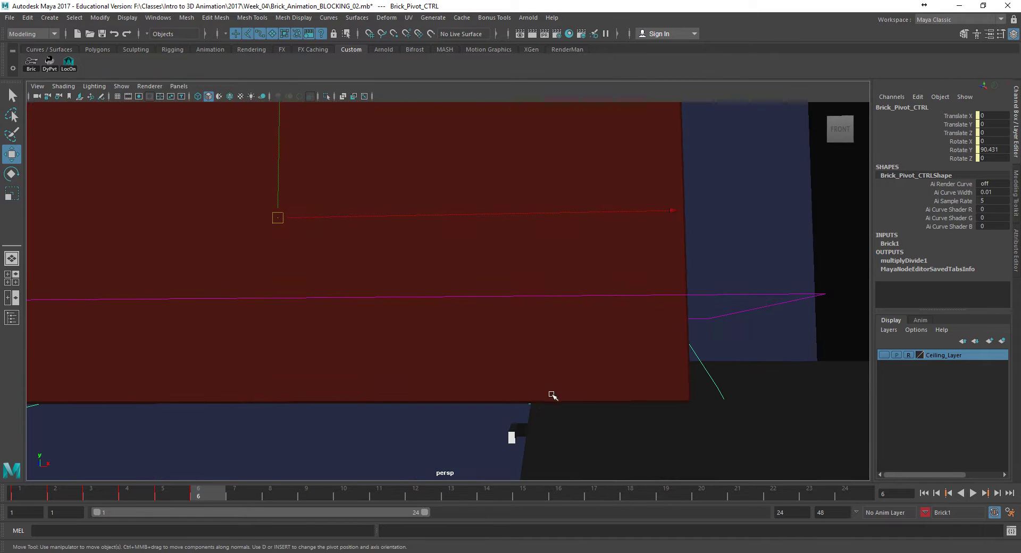